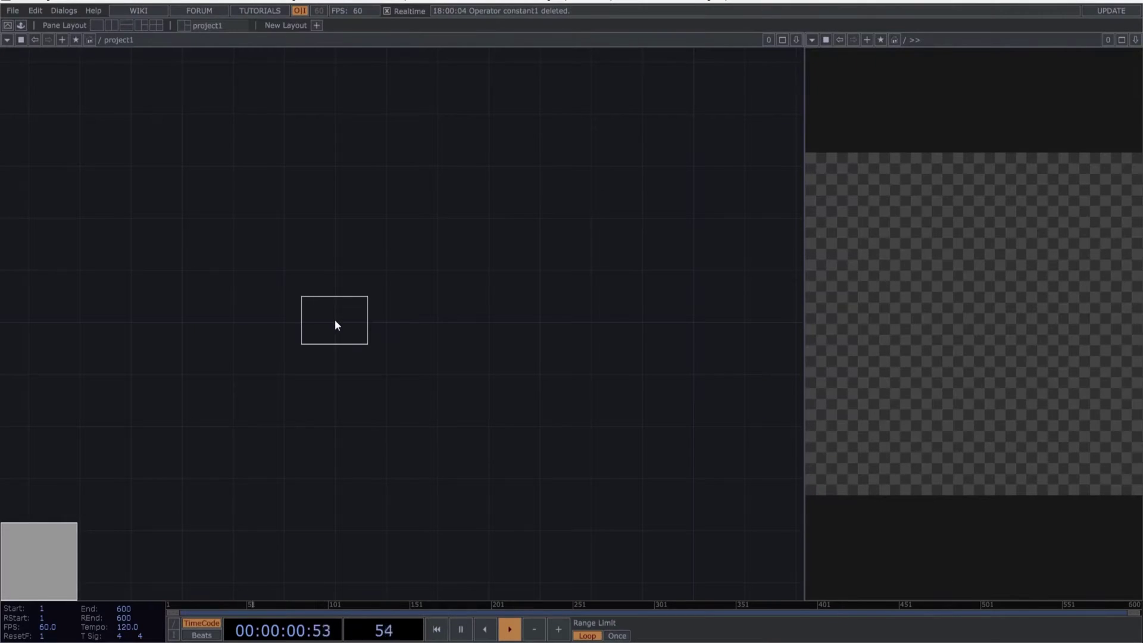
- Drag Pseudo_Liquid_V01_1 from the Palette into the network and position it beside constant1
click(21, 25)
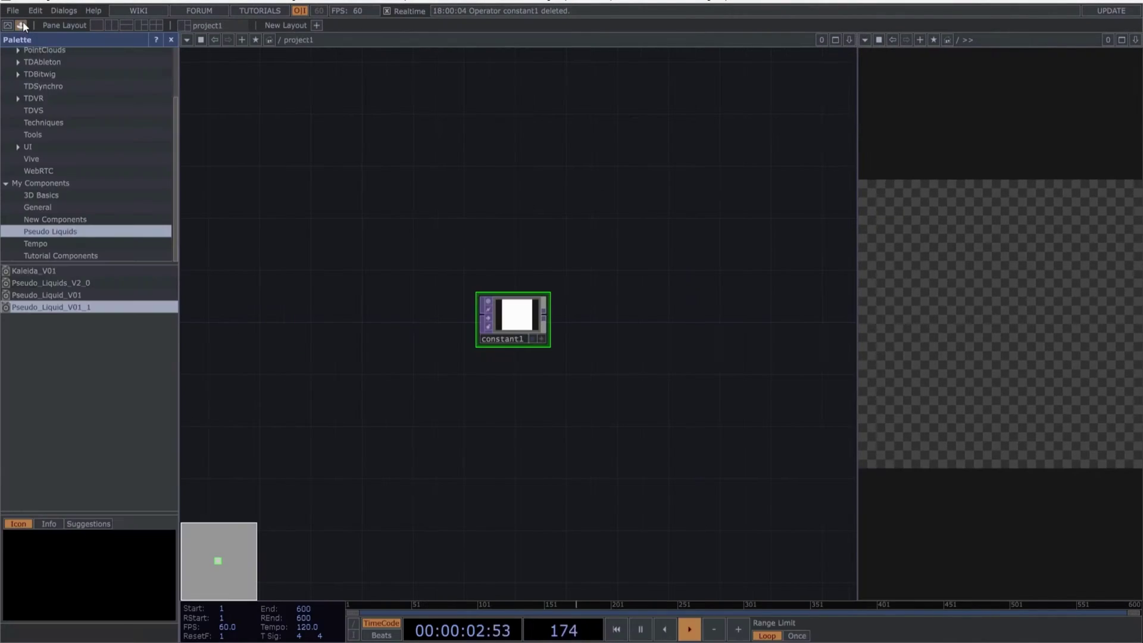
drag(85, 306, 626, 313)
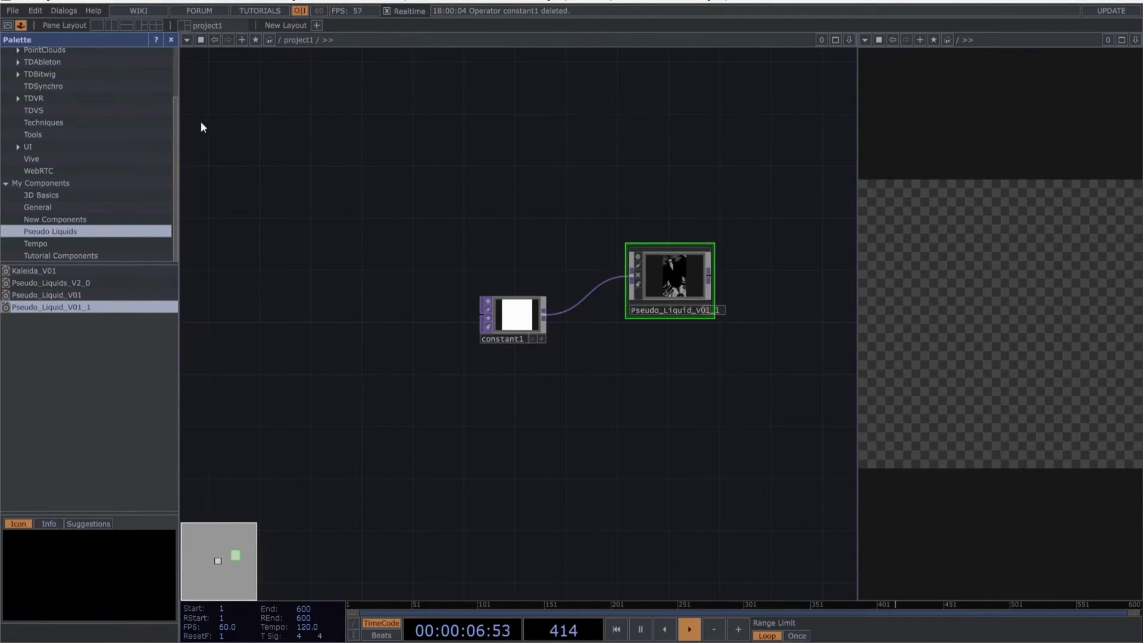
click(171, 39)
drag(511, 276, 476, 309)
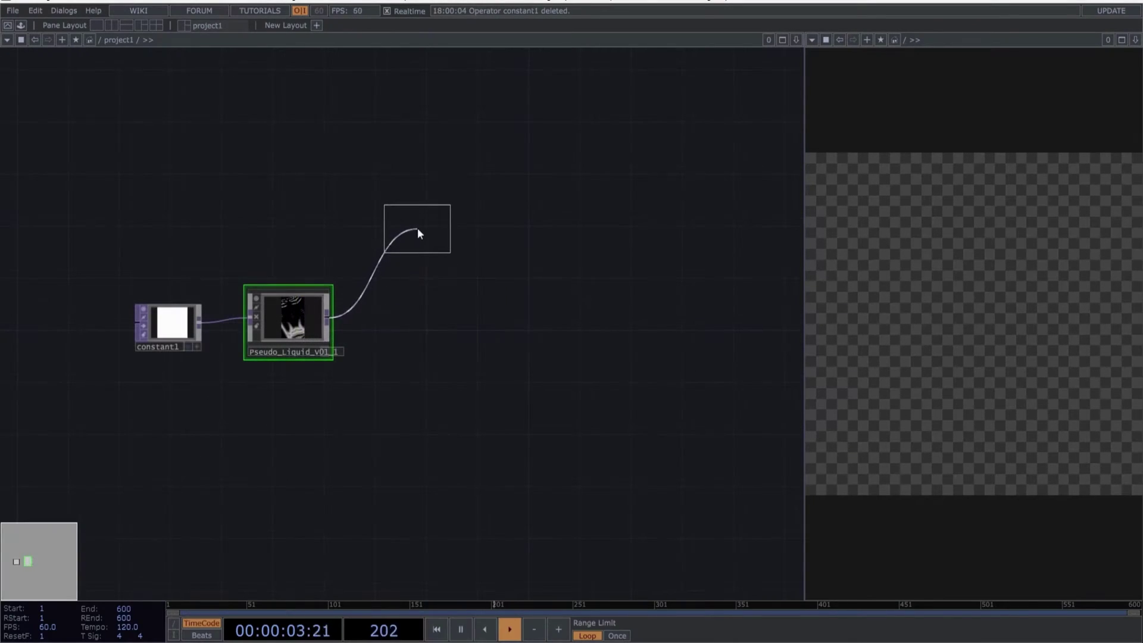
- Add edge1 and comp1 after Pseudo_Liquid_V01_1, also wiring the liquid directly into comp1
click(416, 227)
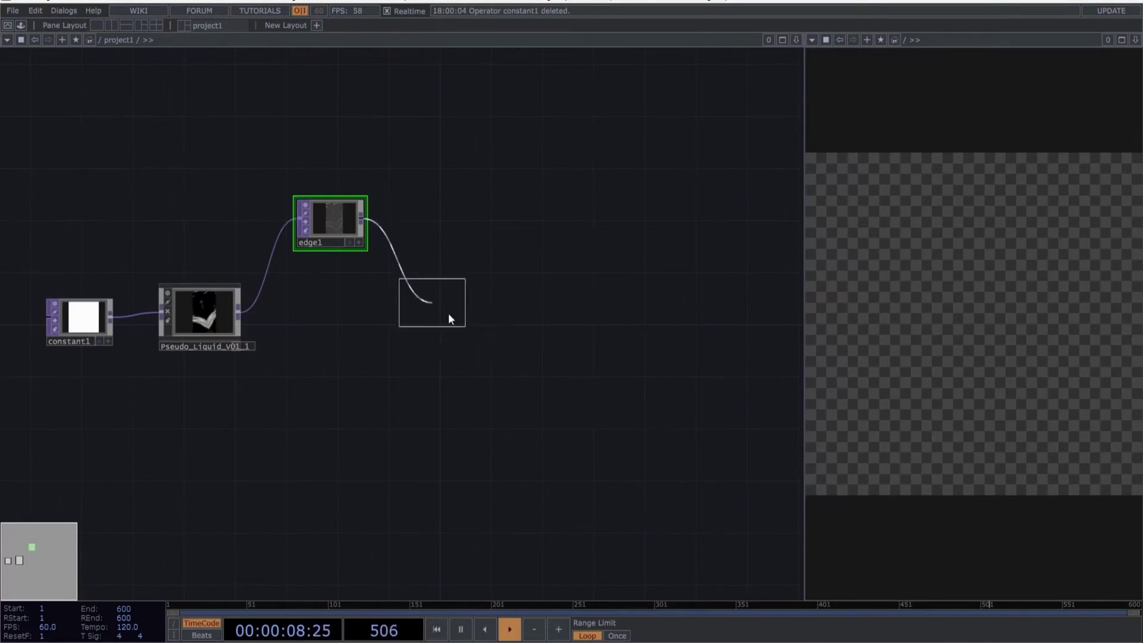
click(459, 310)
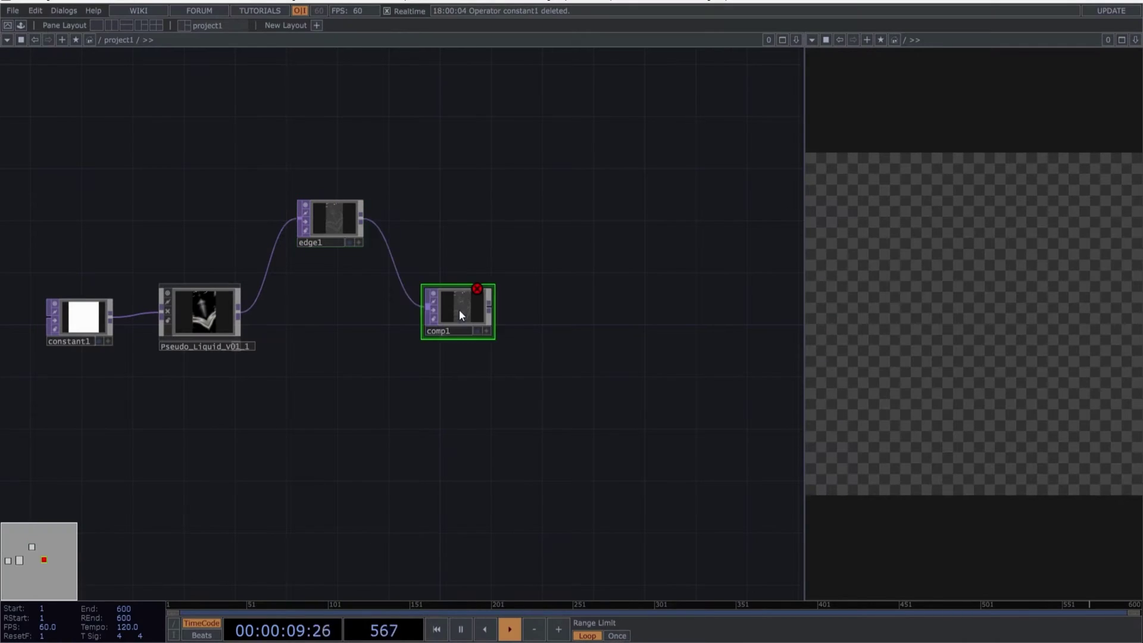
drag(243, 316, 412, 319)
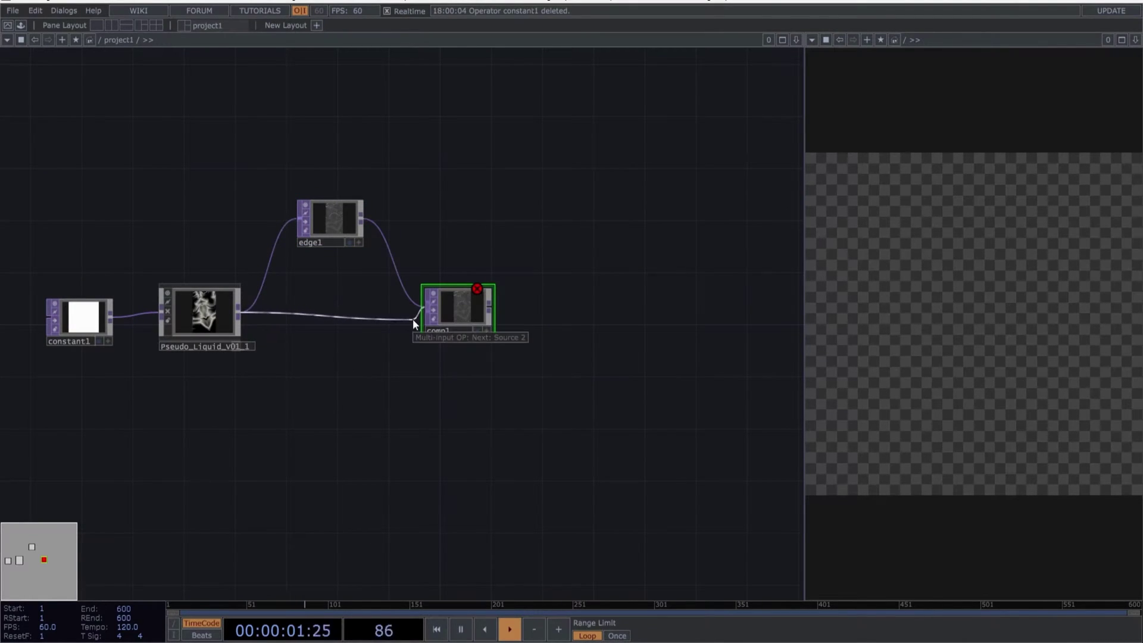
drag(513, 360, 331, 314)
- Add displace1 fed by comp1, then level1 after displace1
key(Tab)
text(d)
click(113, 412)
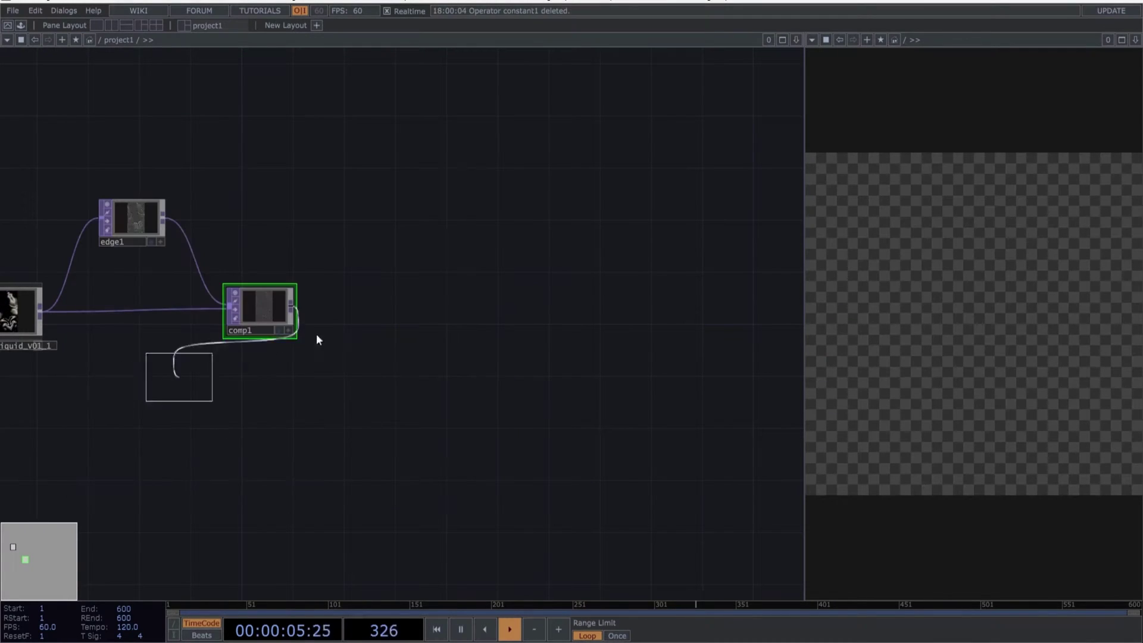
click(408, 305)
drag(359, 309, 379, 302)
drag(519, 327, 377, 338)
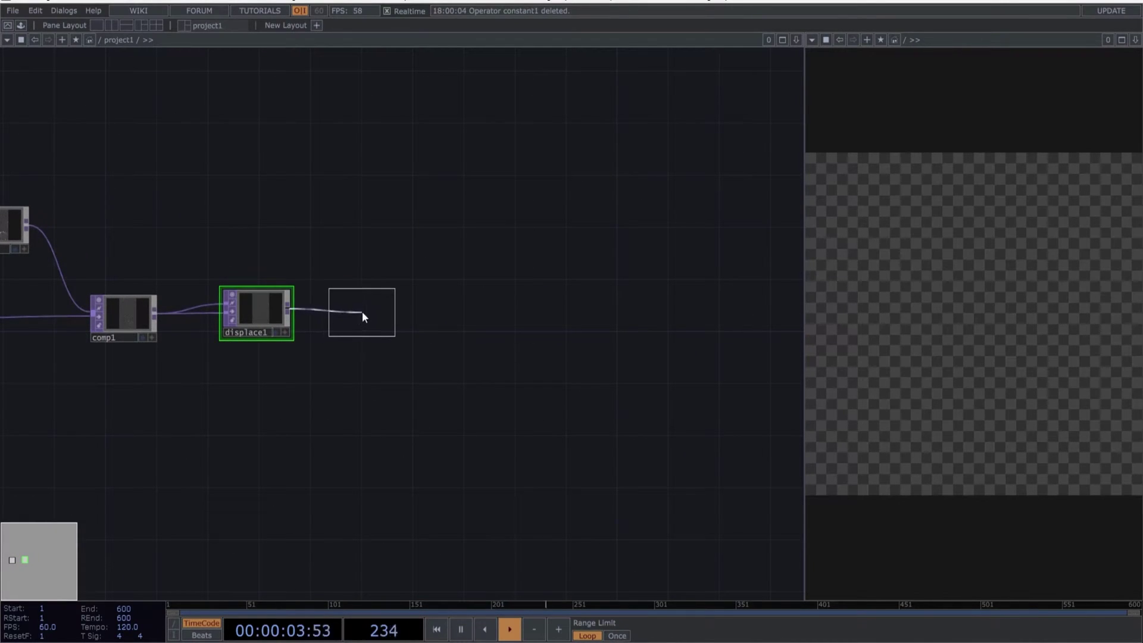
click(366, 312)
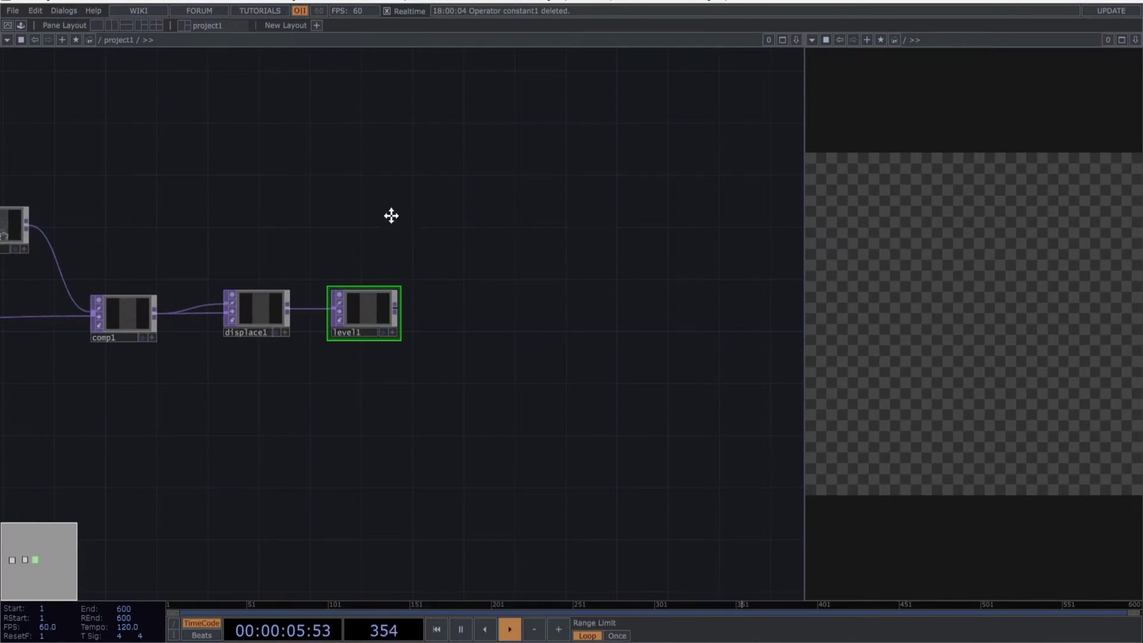
click(21, 25)
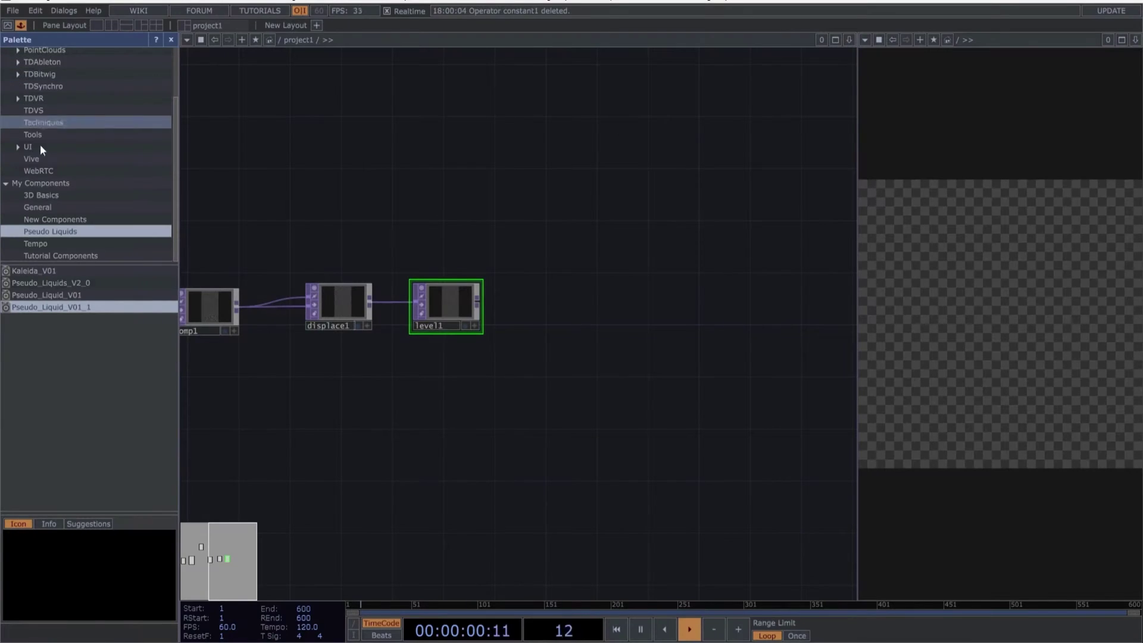
- Drag basic_feedback from the General components into the network above level1
click(57, 217)
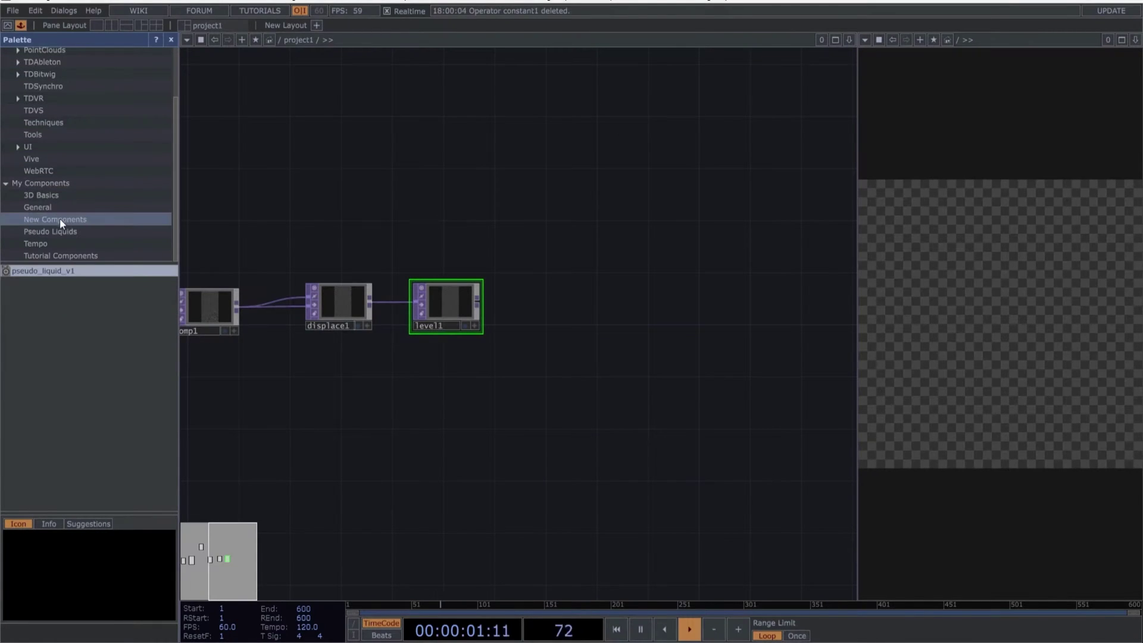
click(48, 205)
drag(36, 270, 523, 237)
click(170, 40)
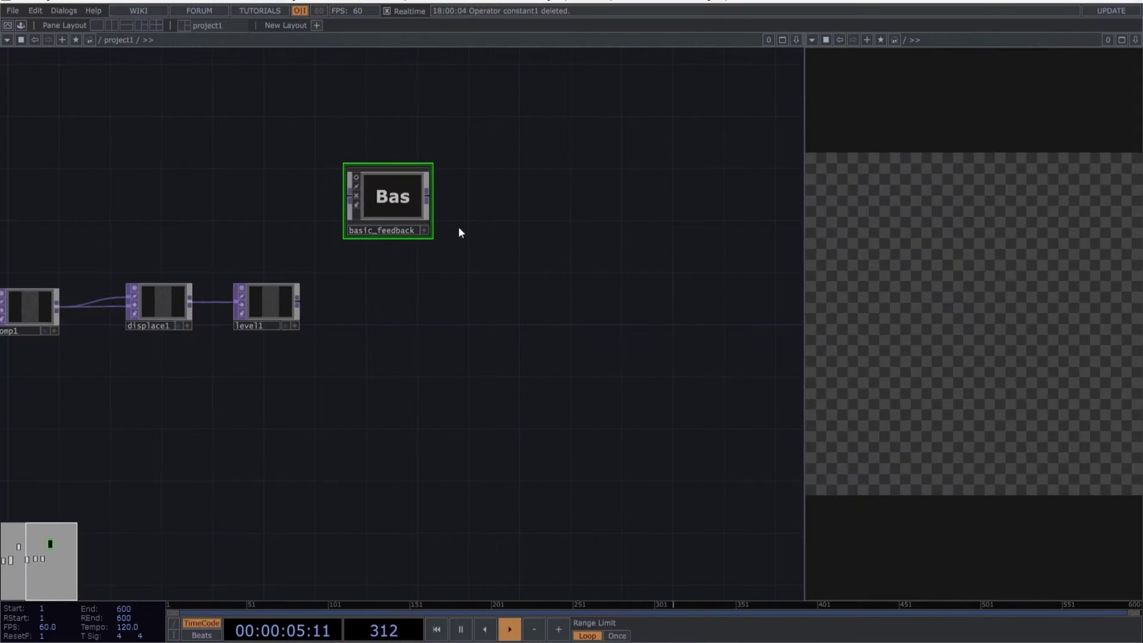
- Review basic_feedback's Level, Feedback, Transform and Blur pages, then wire level1 into it
key(p)
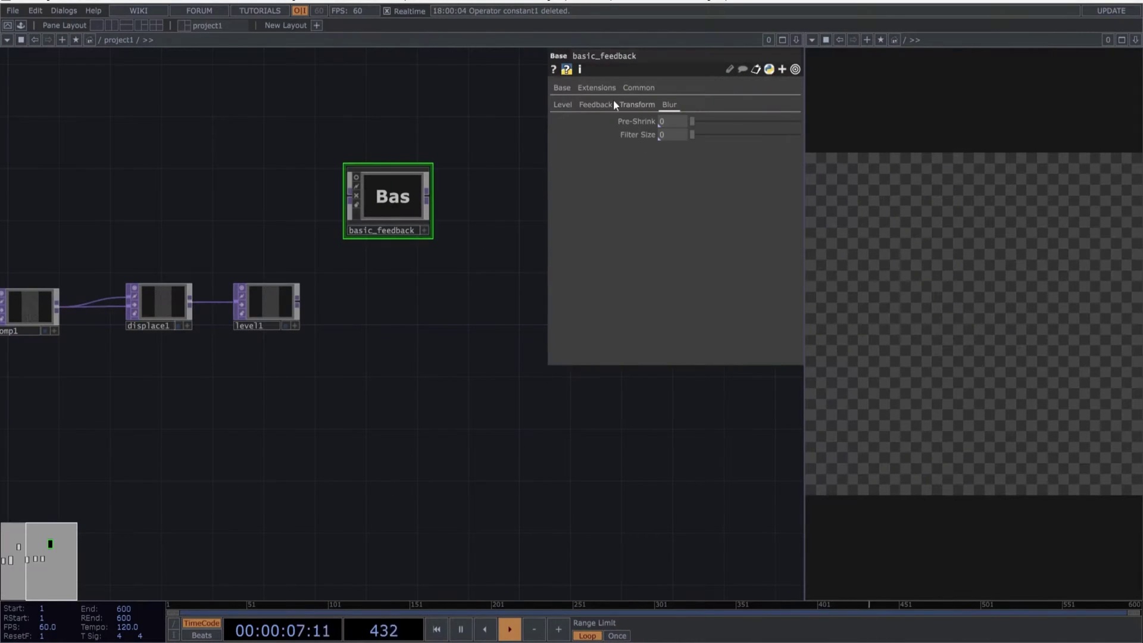
click(563, 105)
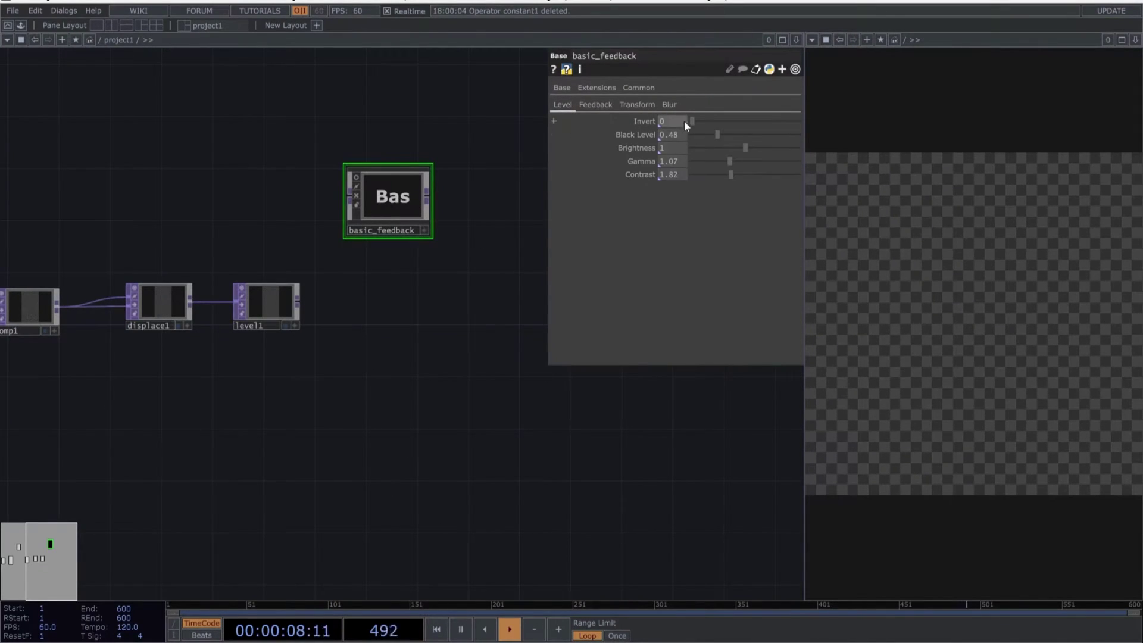
click(597, 104)
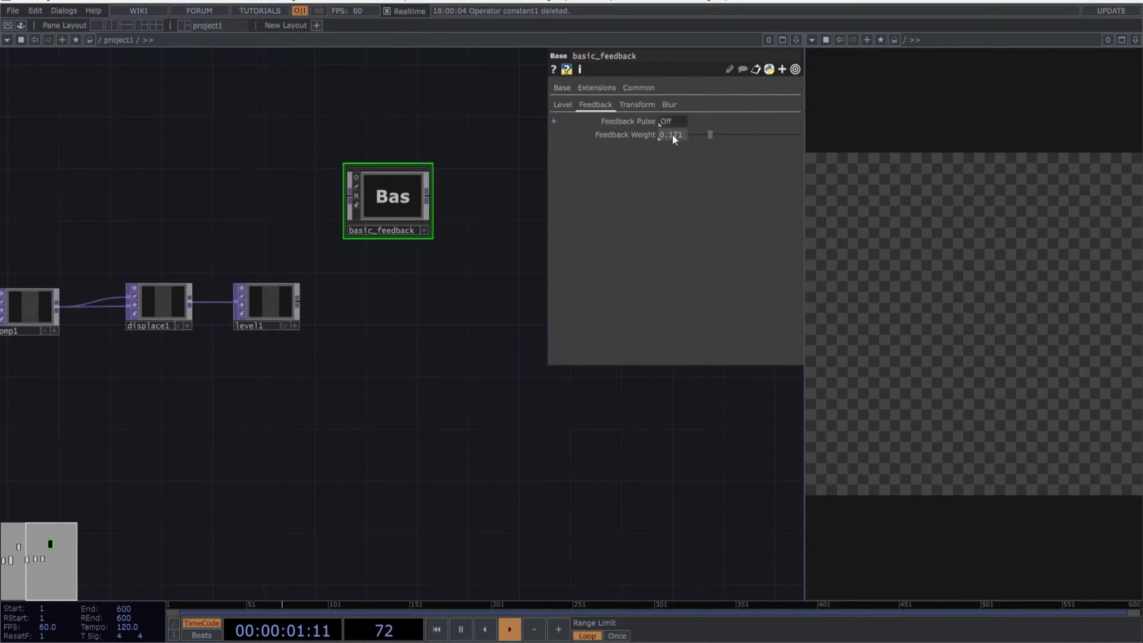
click(637, 101)
click(674, 104)
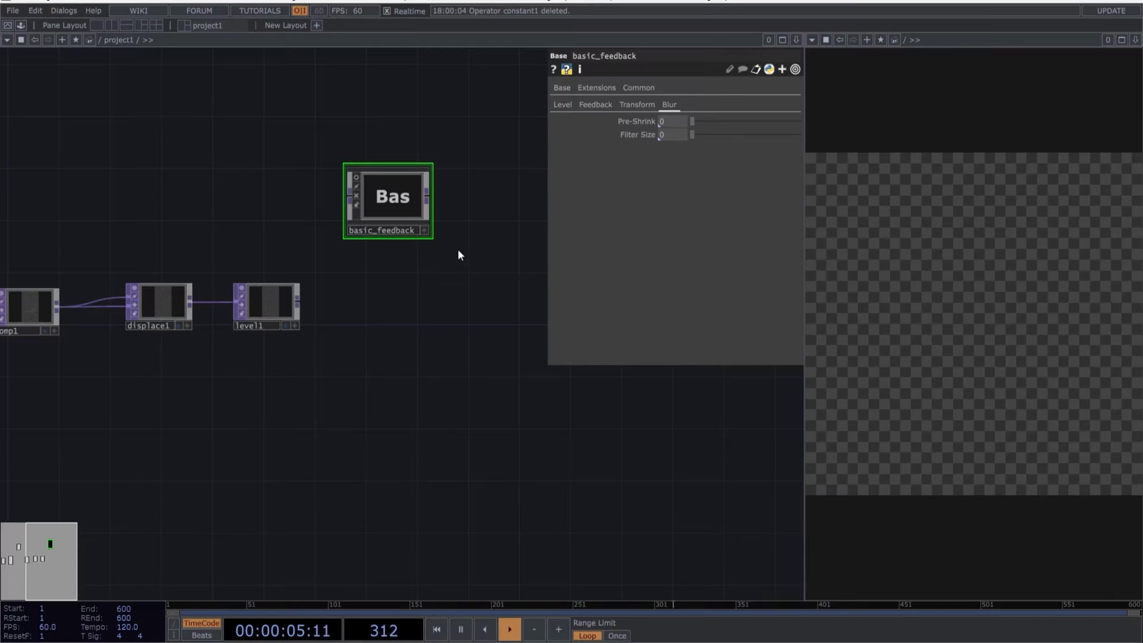
key(p)
drag(300, 303, 338, 213)
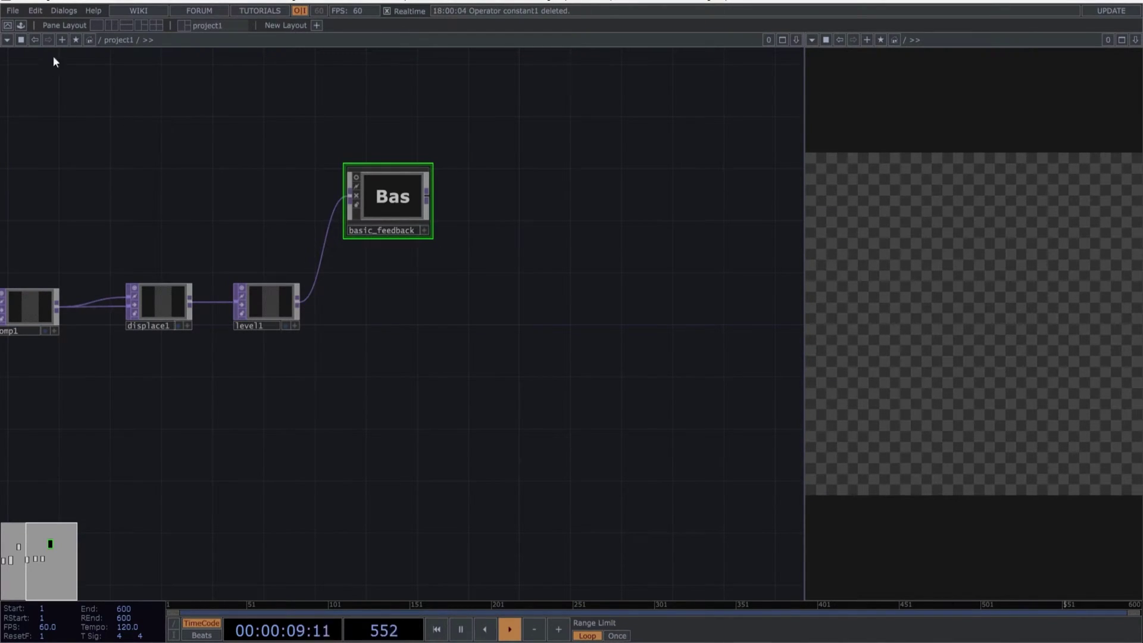
click(22, 25)
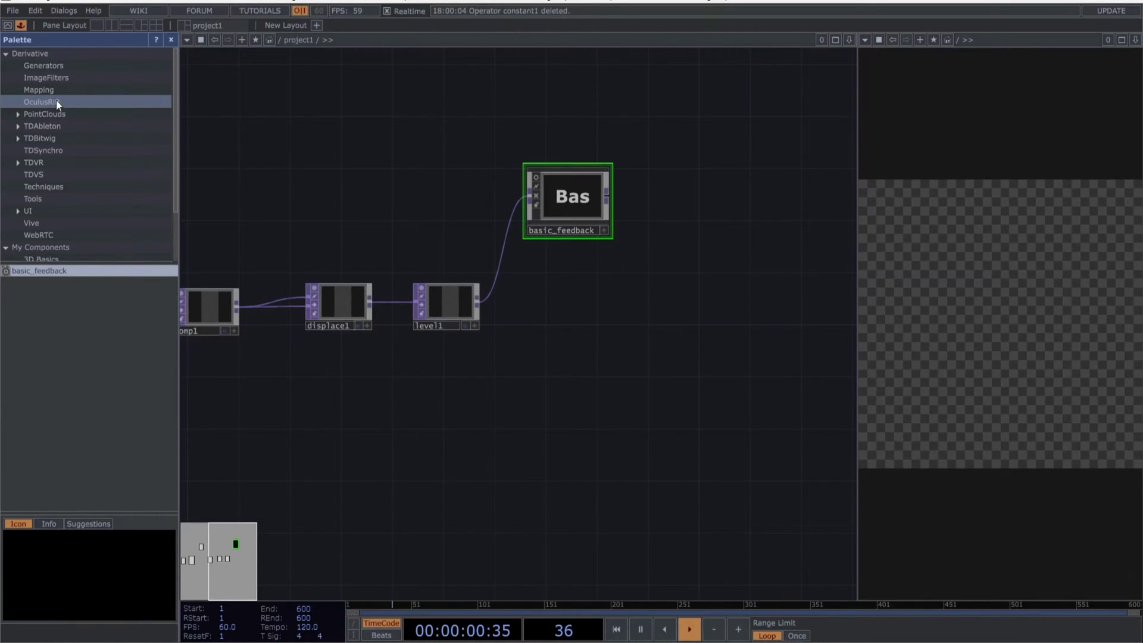
- Add the convolve component from ImageFilters below basic_feedback and feed basic_feedback into it
click(56, 76)
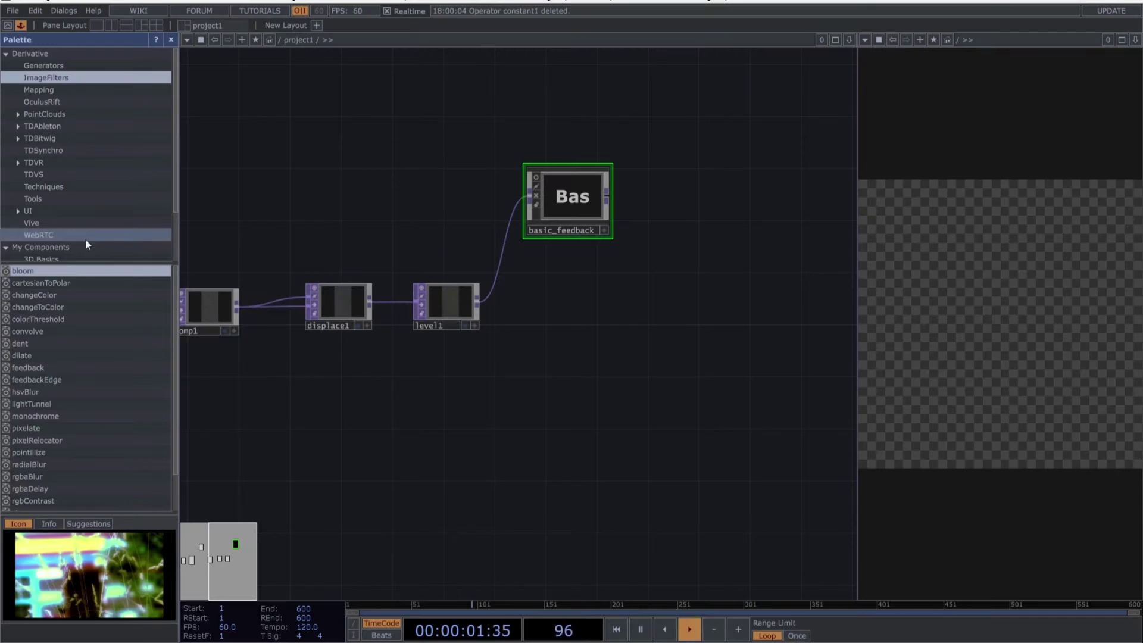
drag(36, 329, 707, 196)
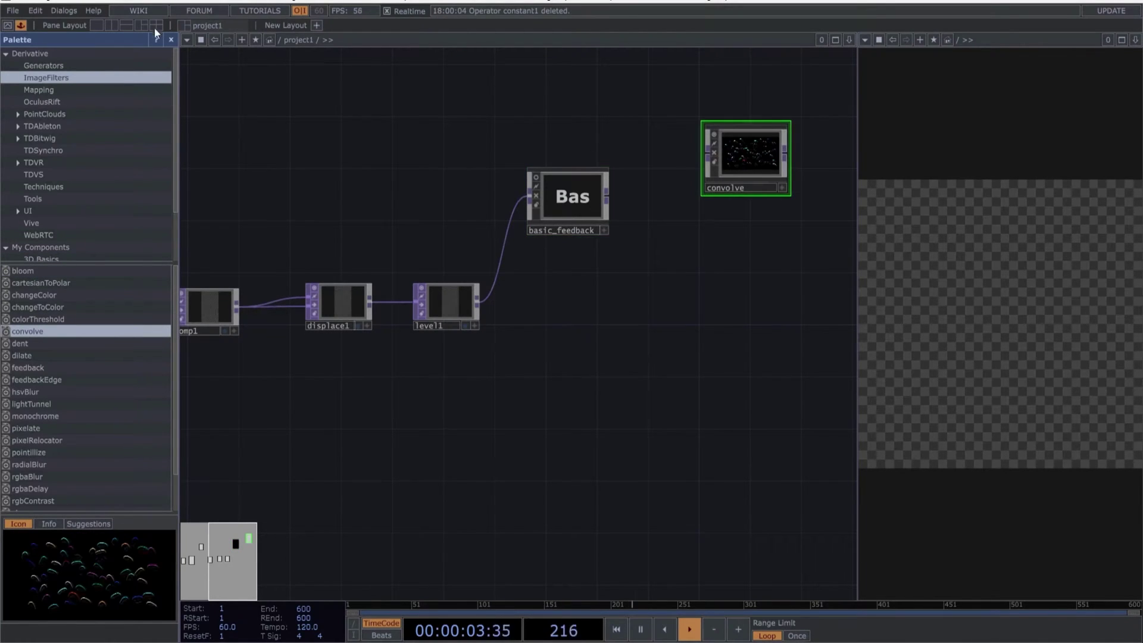
click(171, 39)
drag(428, 265, 306, 301)
drag(441, 195, 385, 324)
drag(298, 238, 345, 315)
click(345, 316)
drag(531, 324, 412, 316)
- Chain level2 after convolve and comp2 after level2
right_click(272, 325)
click(388, 326)
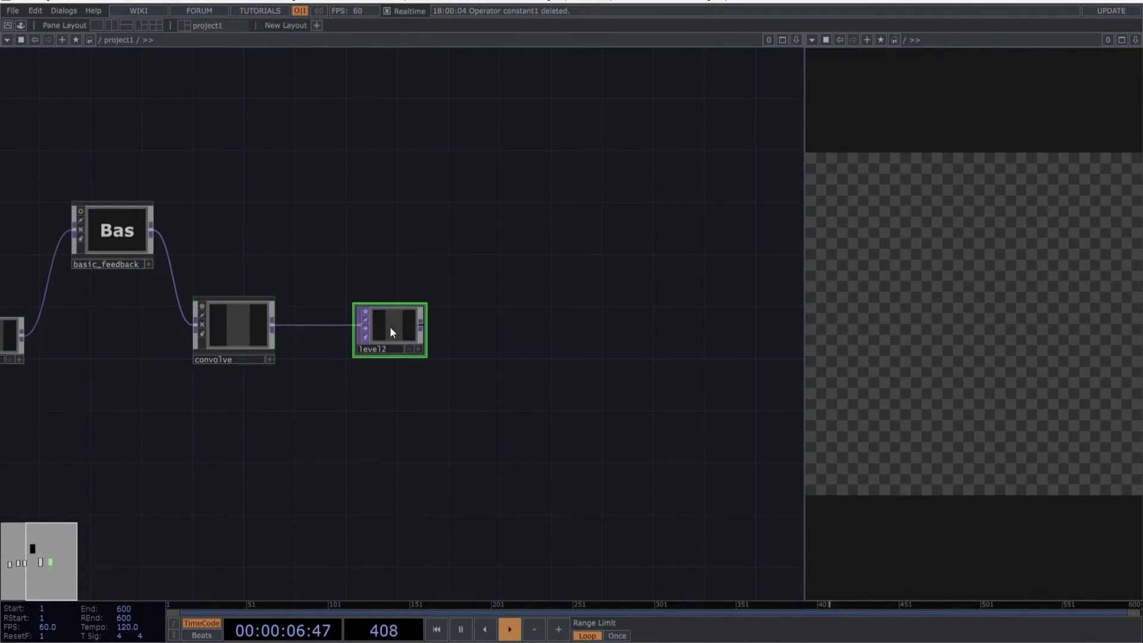
right_click(425, 325)
text(com)
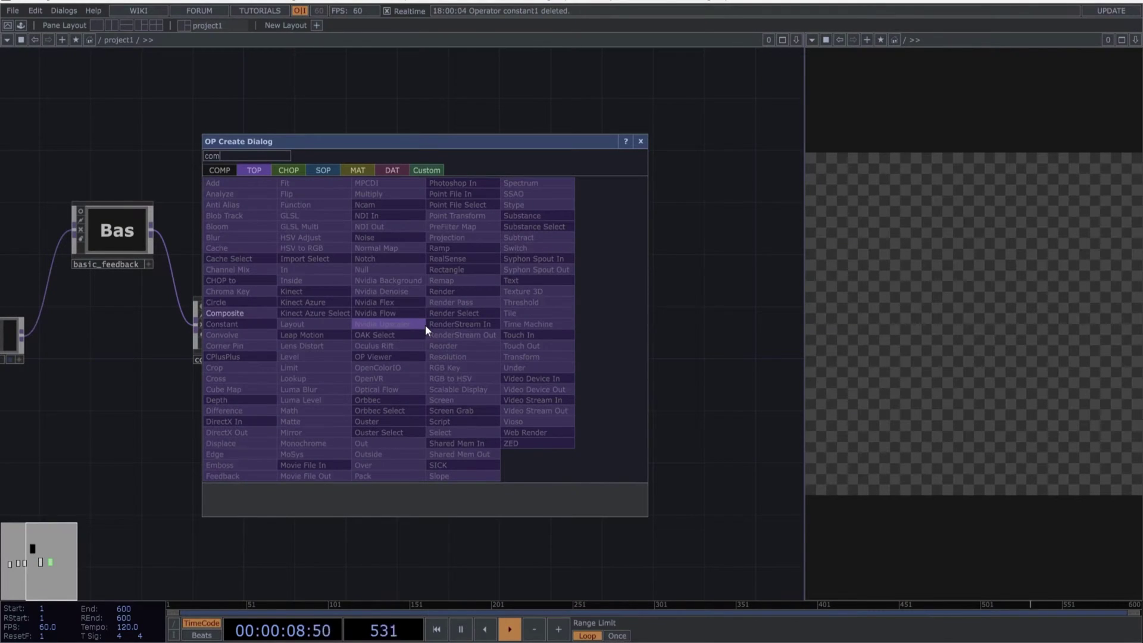
click(247, 313)
click(495, 327)
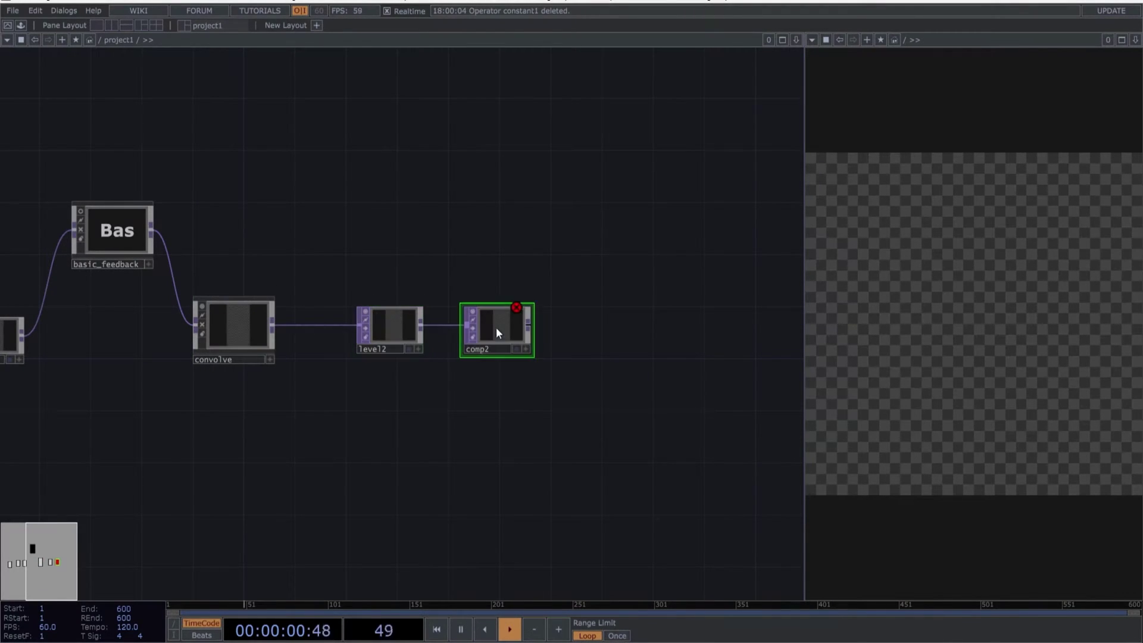
- Add constant2 below convolve and wire it into comp2's second input
key(Tab)
click(359, 403)
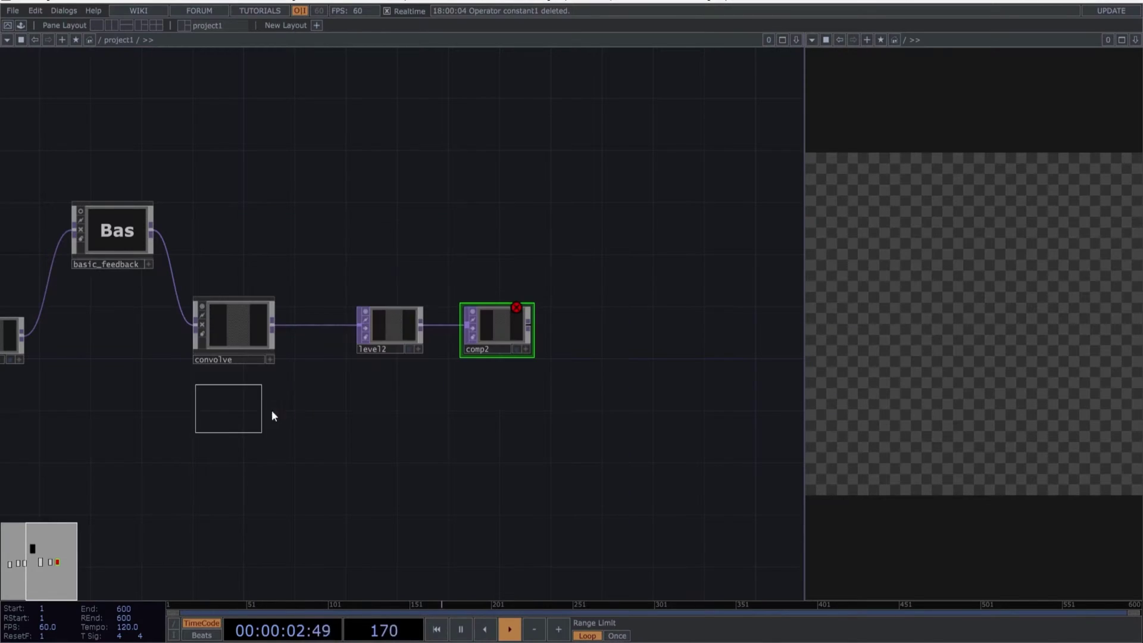
click(387, 406)
click(424, 405)
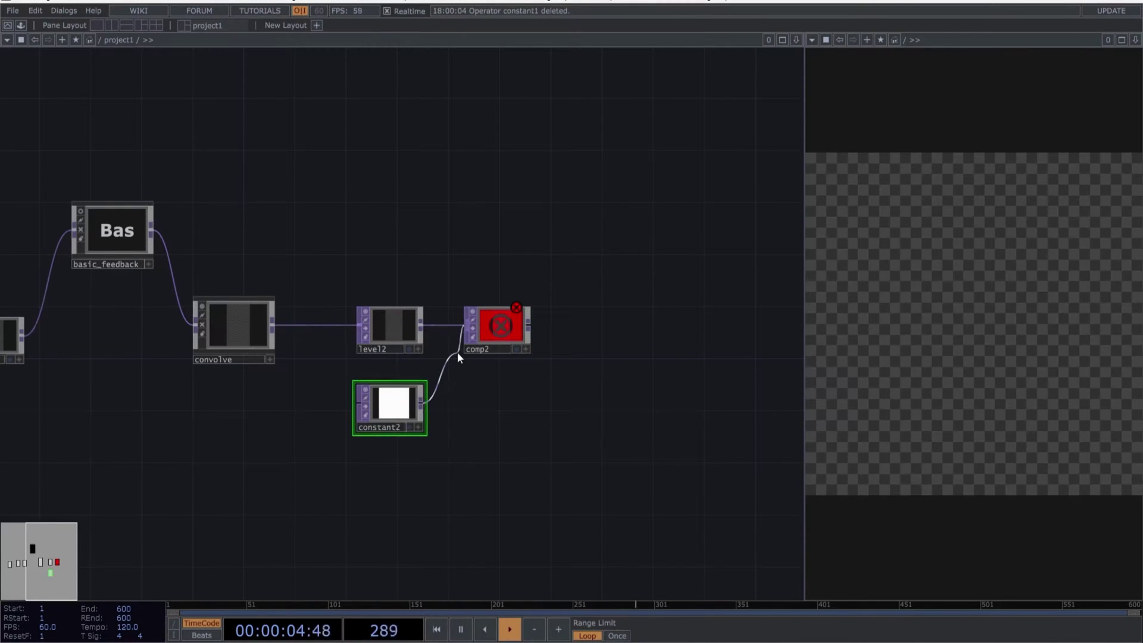
click(457, 355)
drag(511, 388, 409, 388)
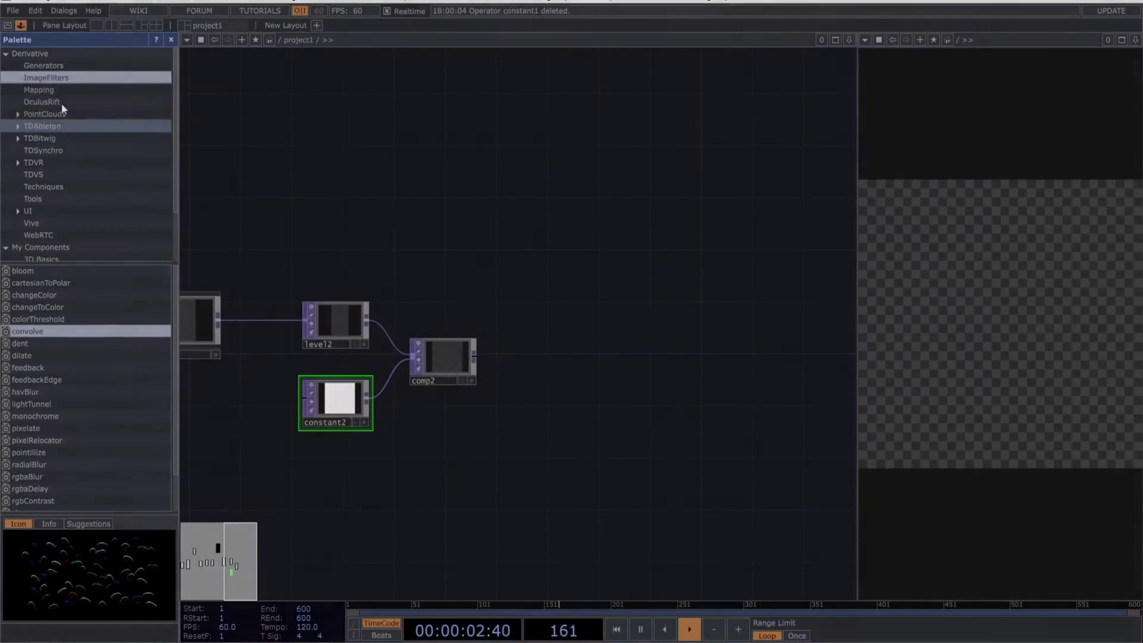
- Add a second convolve component and level3, both fed from comp2
drag(30, 331, 512, 271)
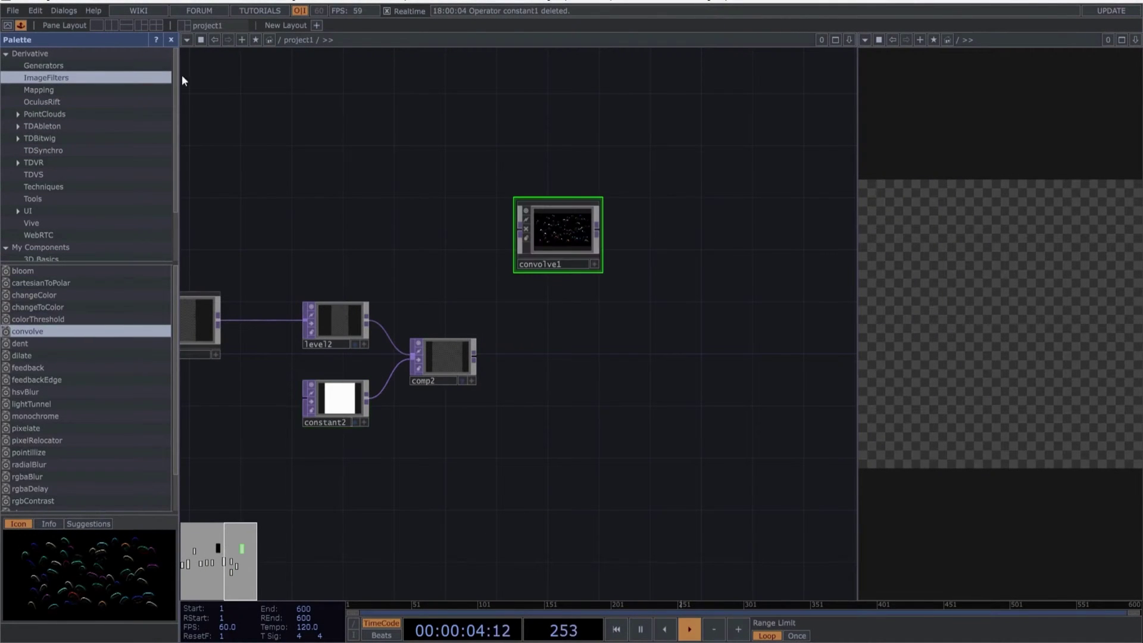
click(170, 39)
drag(295, 357, 340, 281)
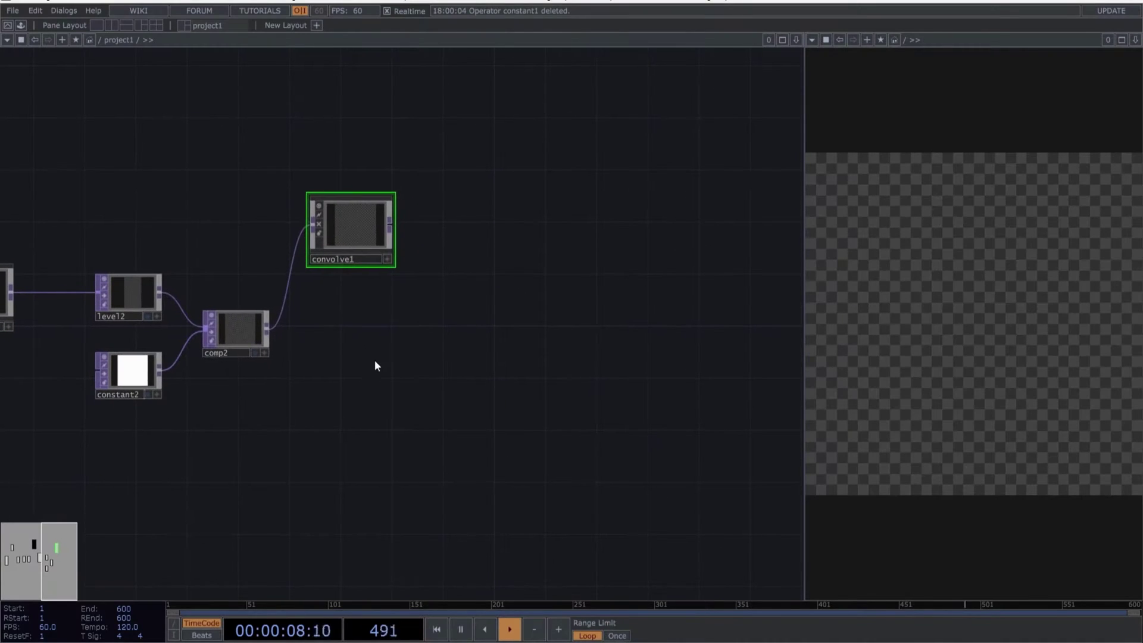
key(Tab)
click(271, 391)
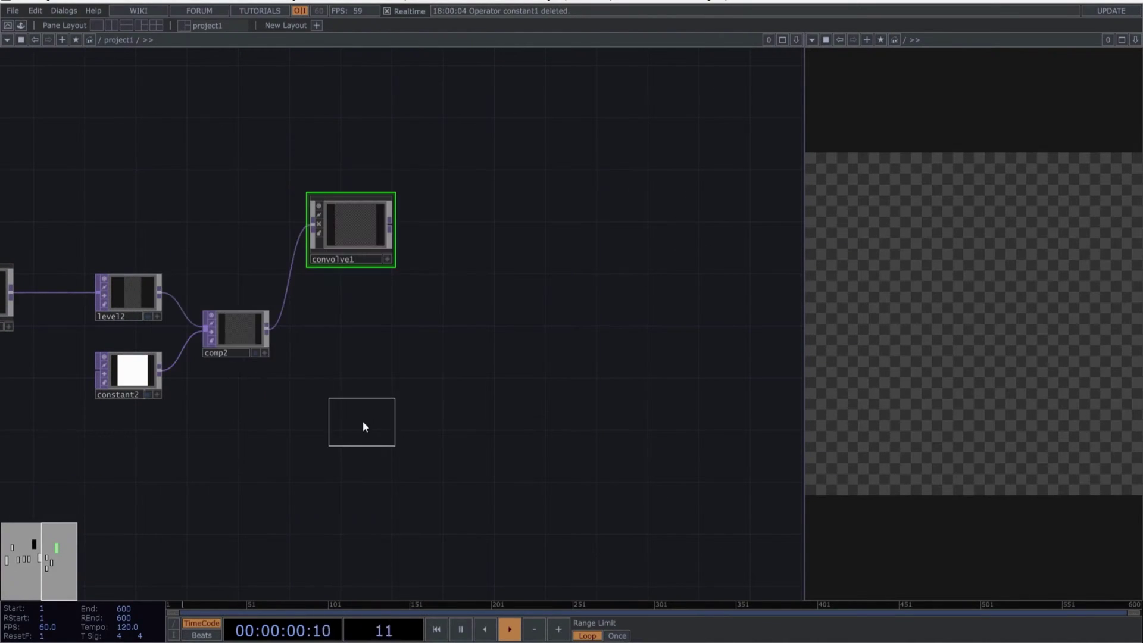
click(355, 417)
drag(267, 327, 326, 407)
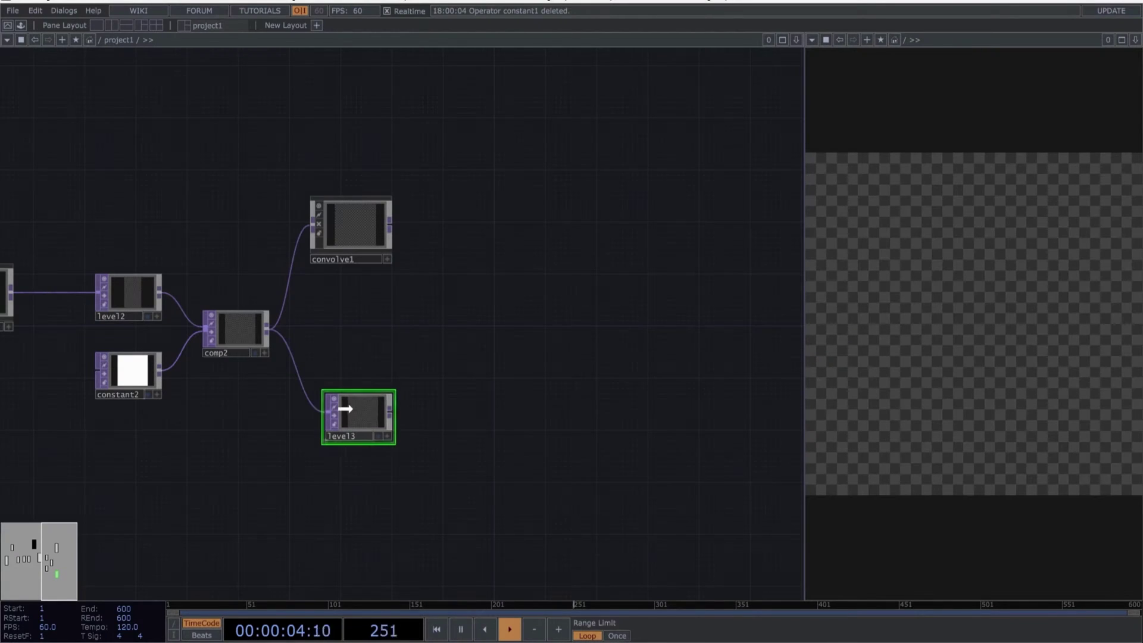
drag(459, 353, 320, 356)
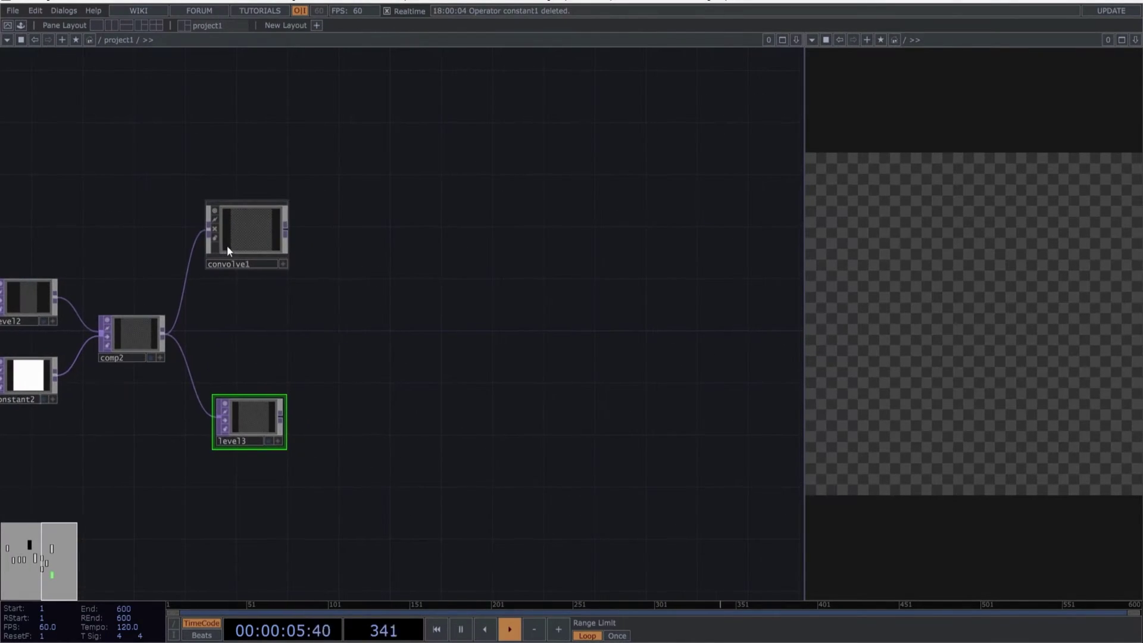
- Place a Composite TOP, comp3, after convolve1
click(289, 232)
text(com)
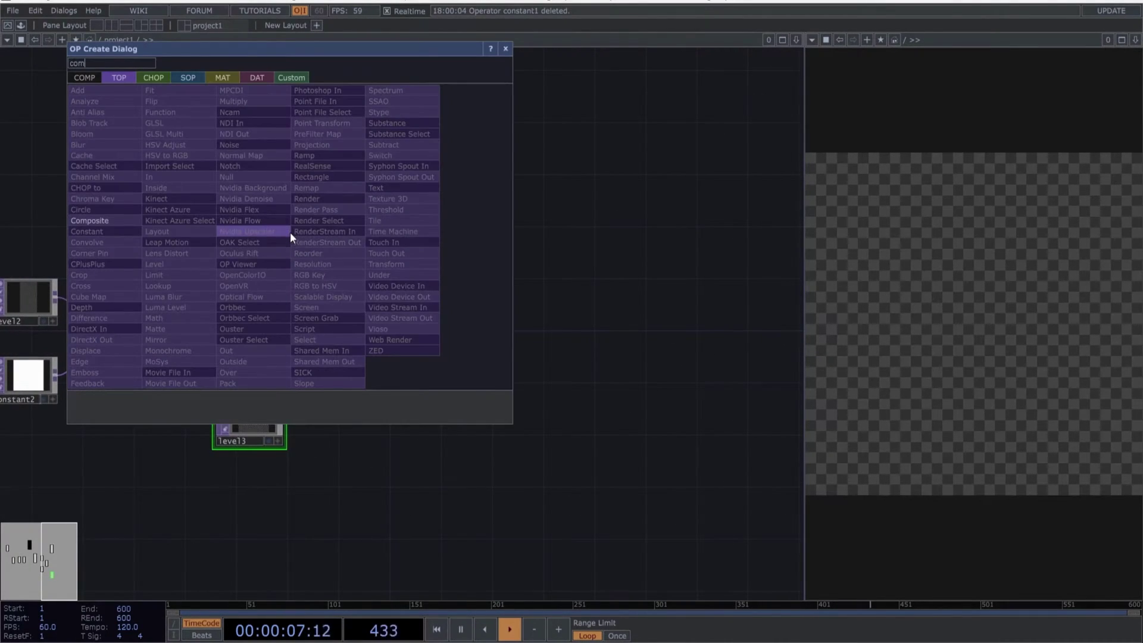
click(122, 216)
click(380, 324)
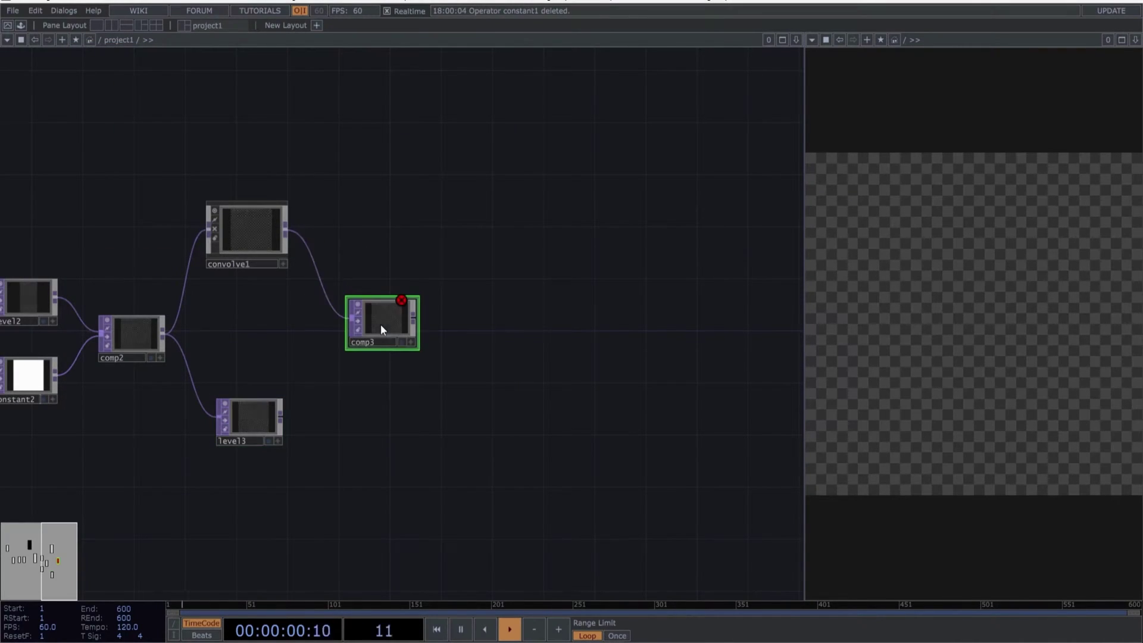
- Wire level3 into comp3 and add level4 to the right of comp3
click(281, 416)
click(340, 335)
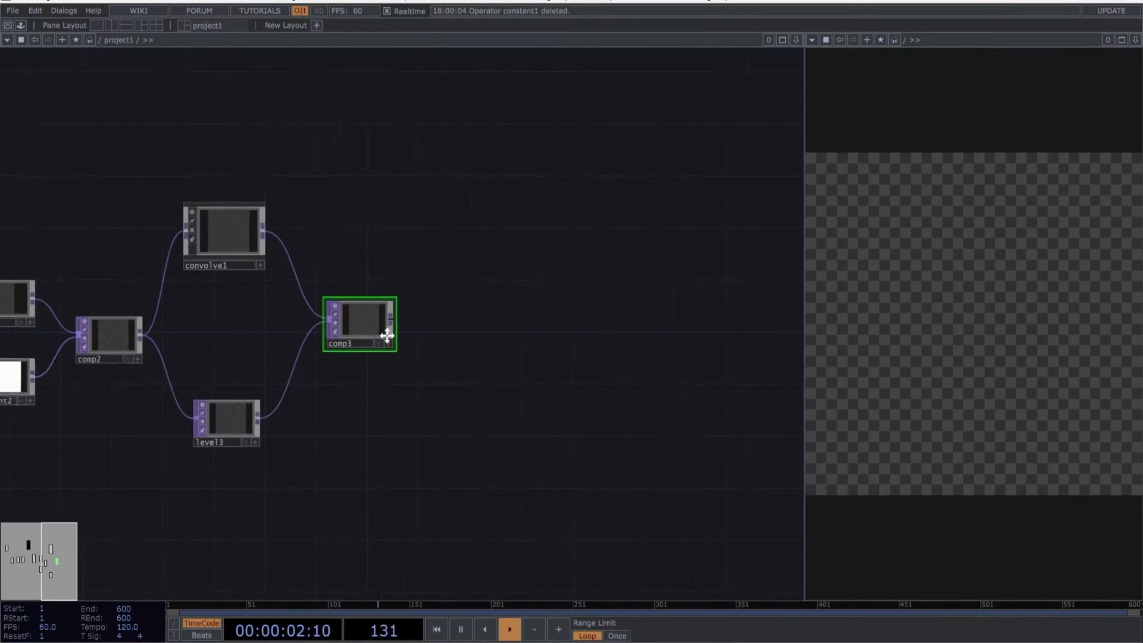
right_click(318, 327)
key(Escape)
right_click(317, 323)
click(196, 352)
click(416, 334)
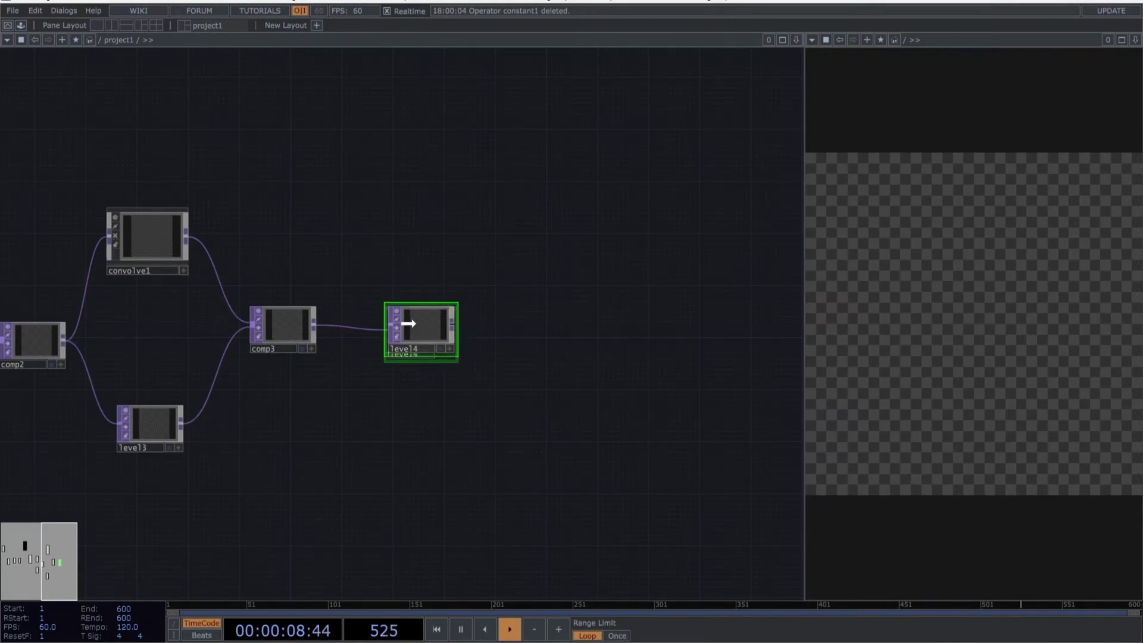
- Add displace2 fed by level4 on both inputs, and end the chain with out1
text(di)
text(s)
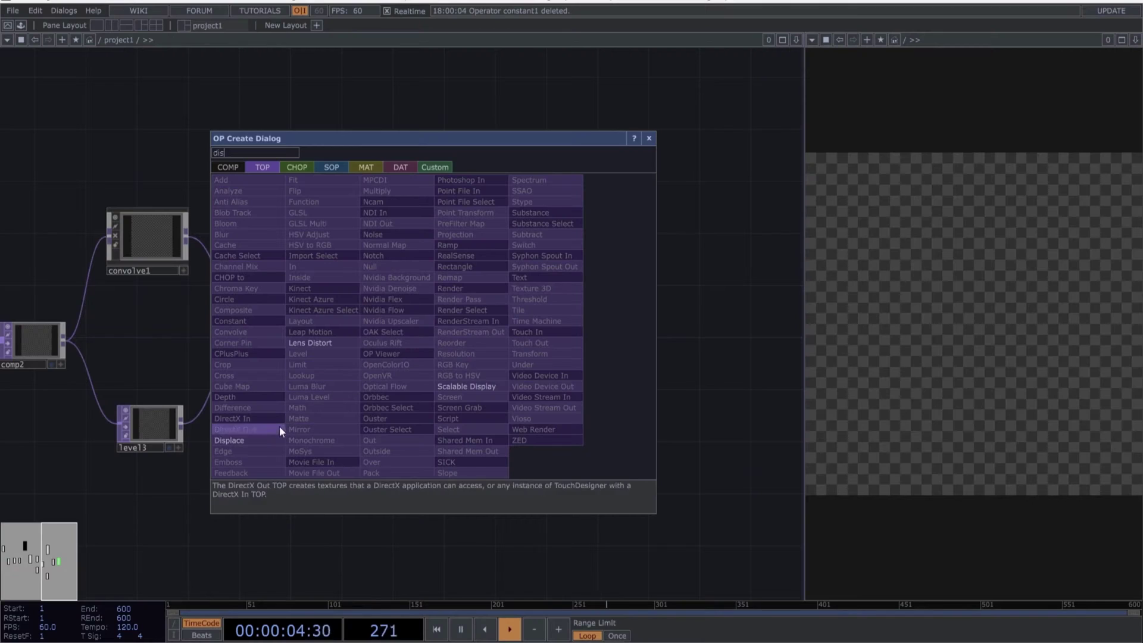
click(262, 440)
click(524, 323)
drag(462, 323, 494, 319)
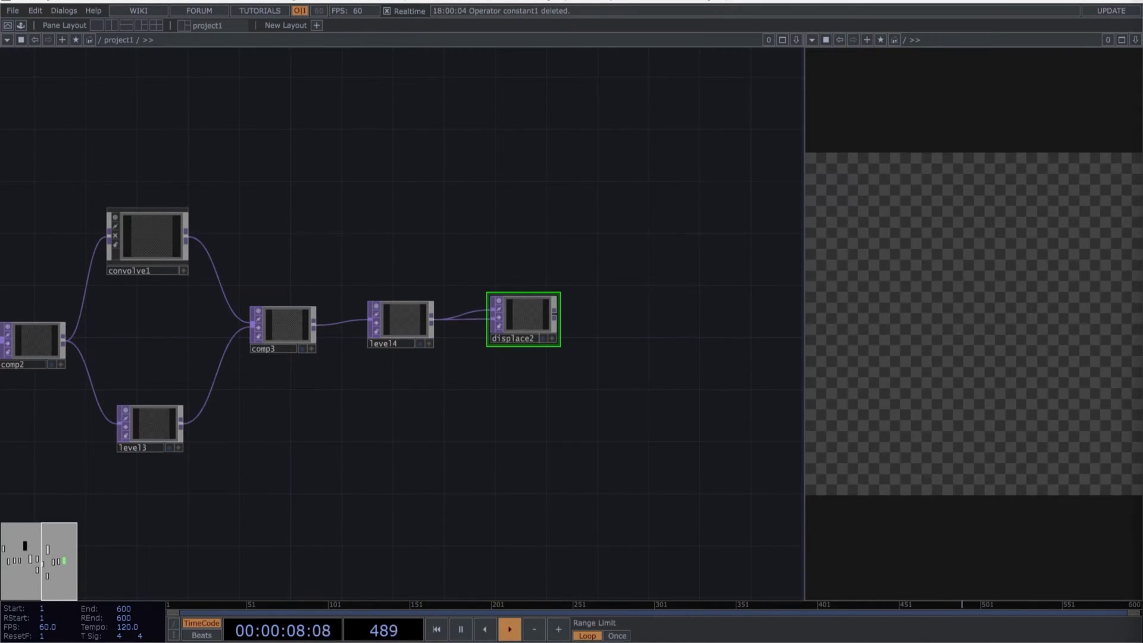
right_click(559, 316)
text(out)
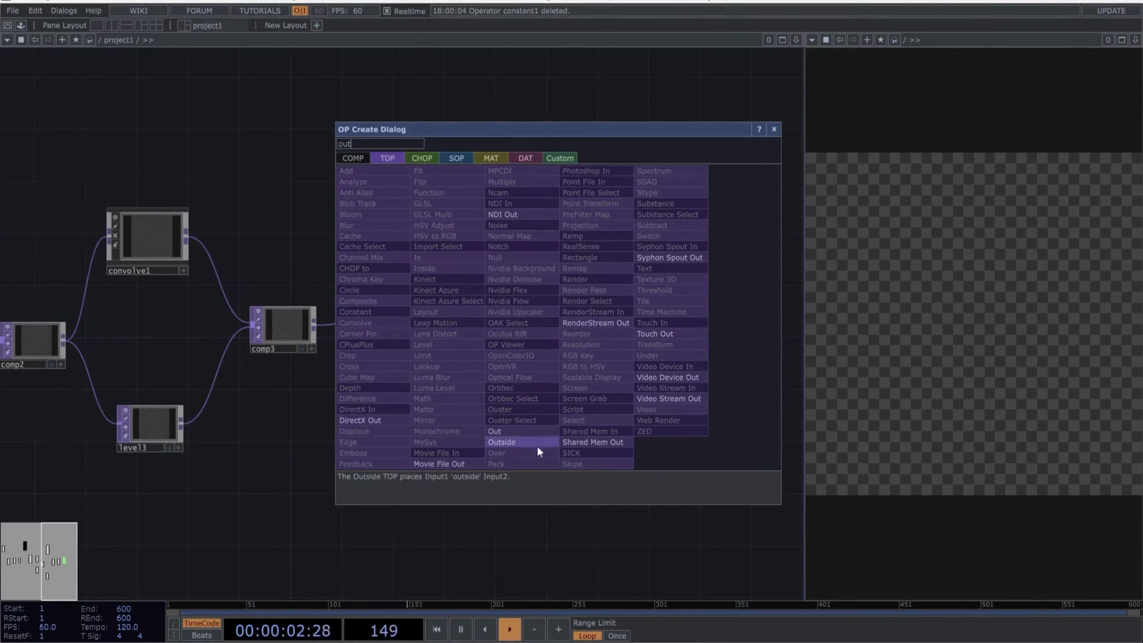
click(528, 432)
click(745, 314)
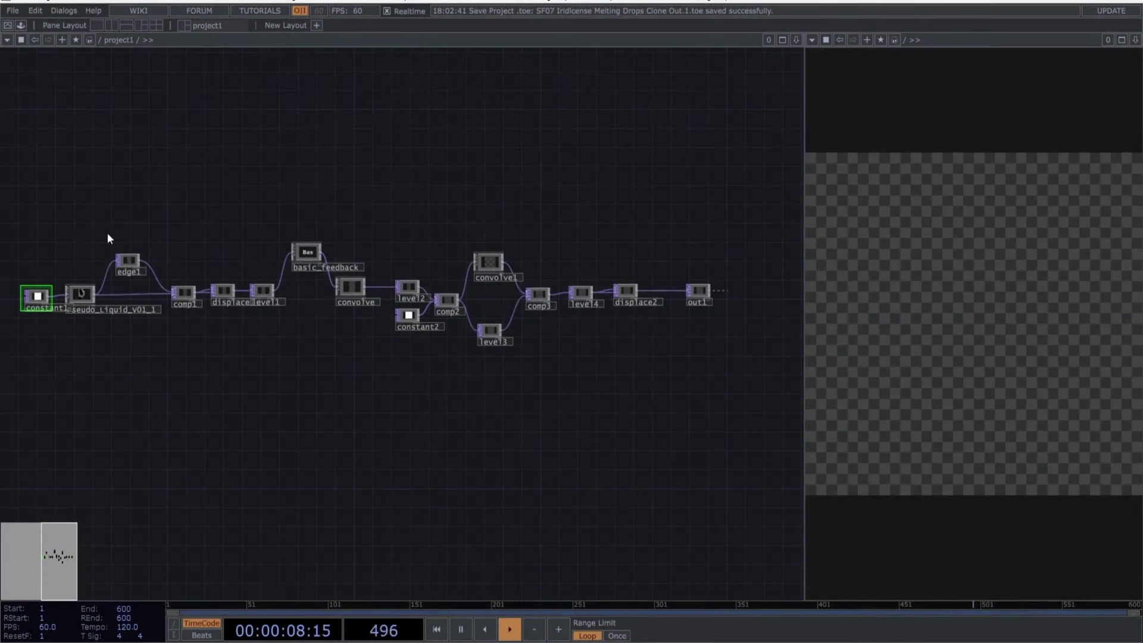
- Select the processing nodes from edge1 through displace2 in three box selections
drag(107, 238, 265, 307)
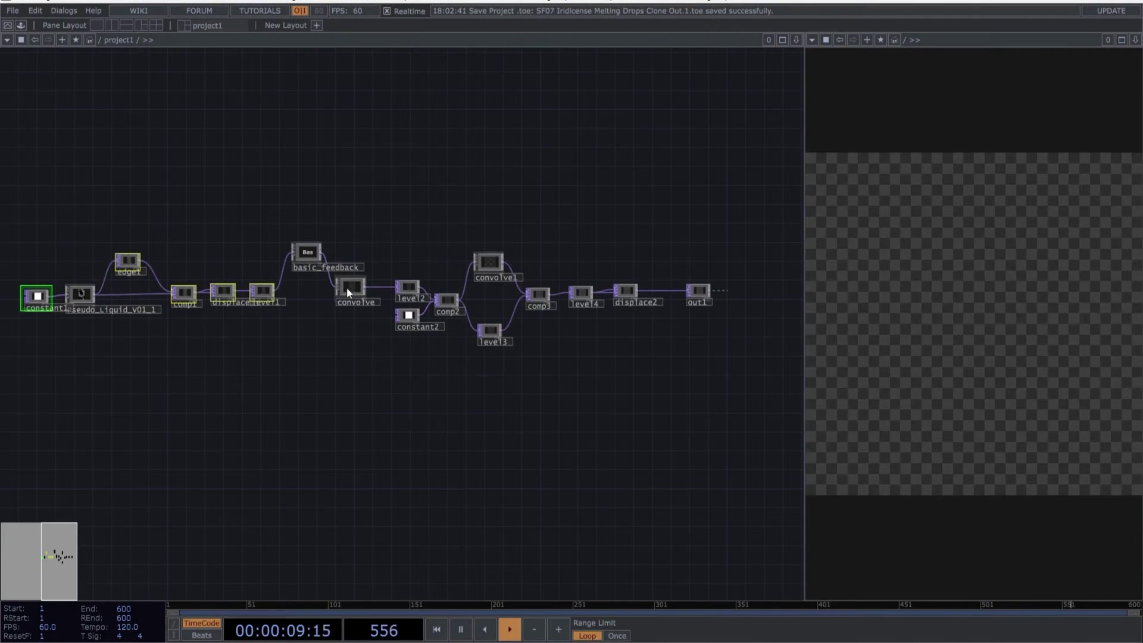
drag(428, 287, 468, 329)
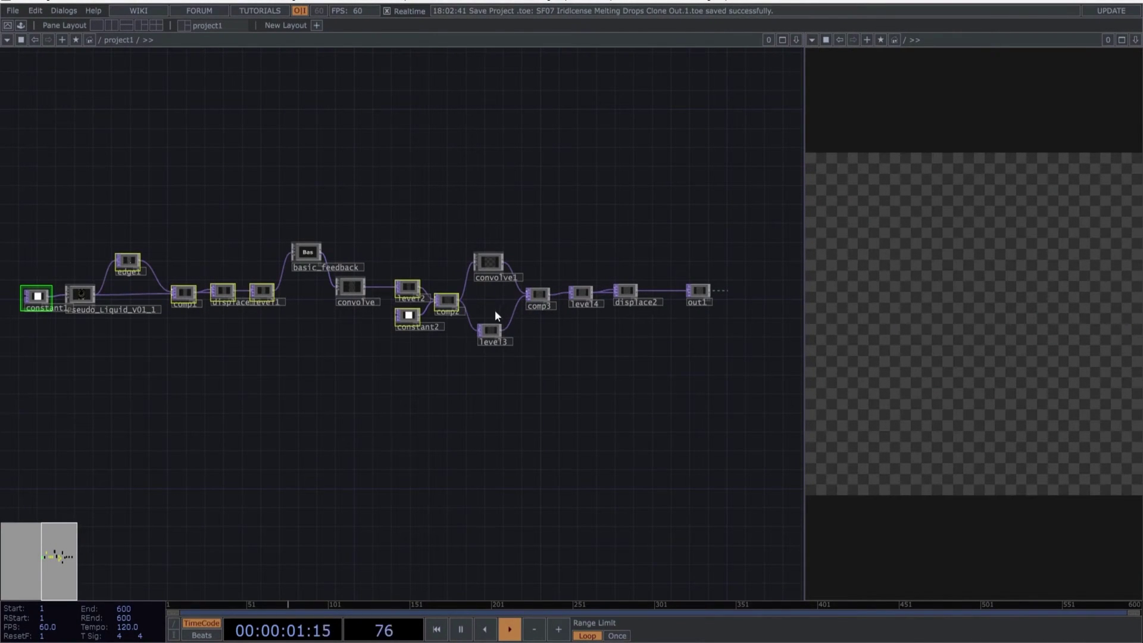
drag(534, 271, 650, 330)
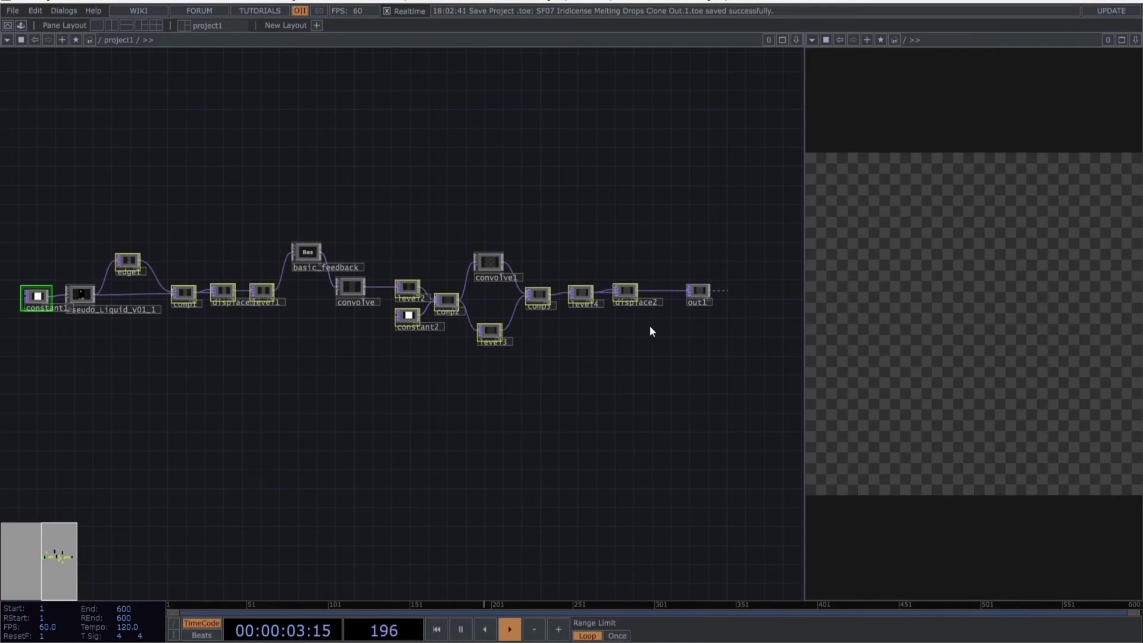
- Set constant1's Output Resolution to Parent Panel Size on its Common page
key(p)
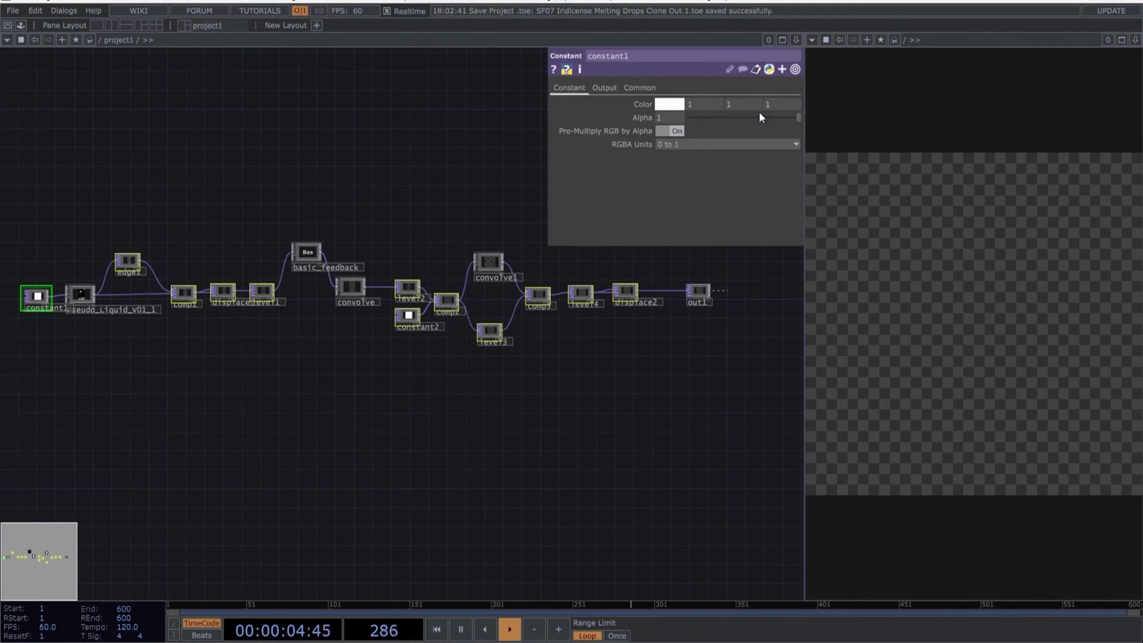
click(639, 88)
click(673, 105)
click(694, 241)
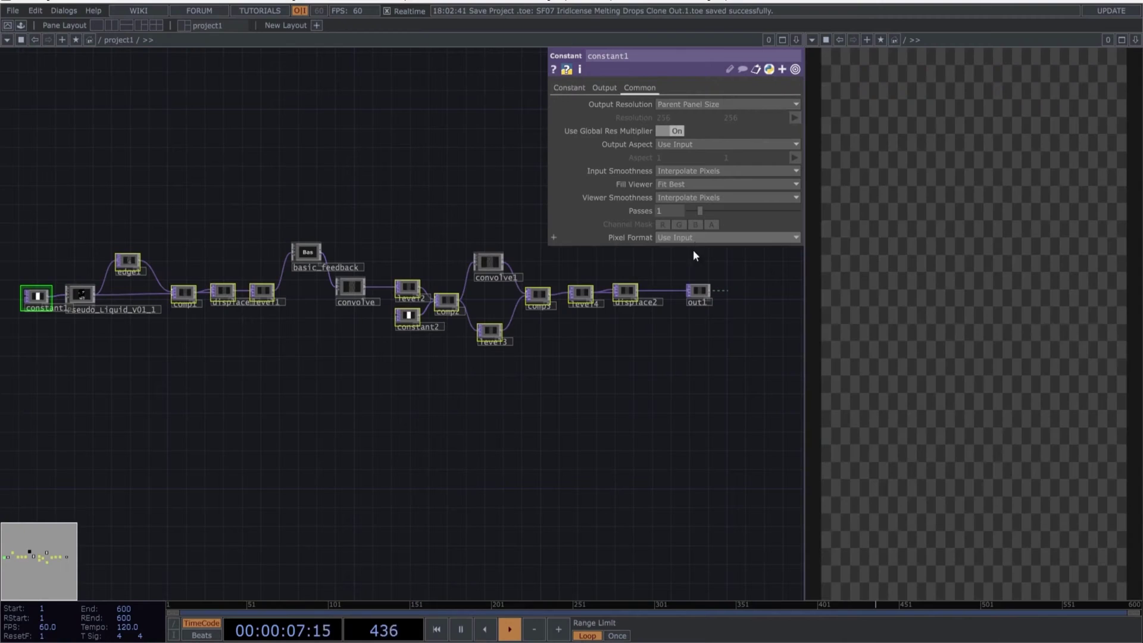
scroll(638, 297, up, 5)
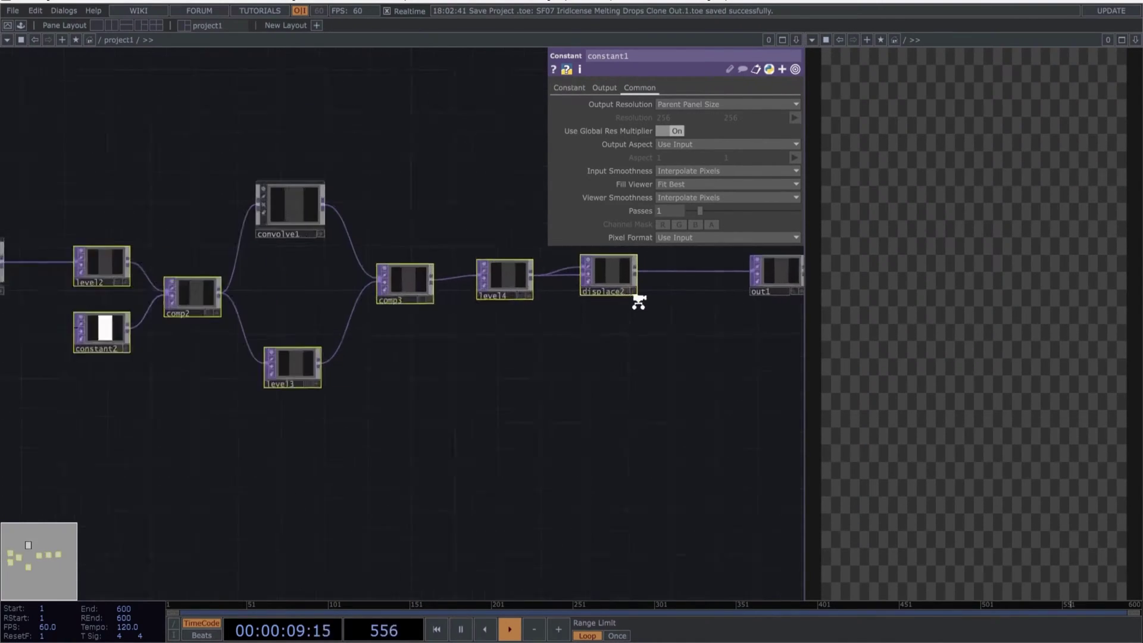
scroll(620, 308, down, 10)
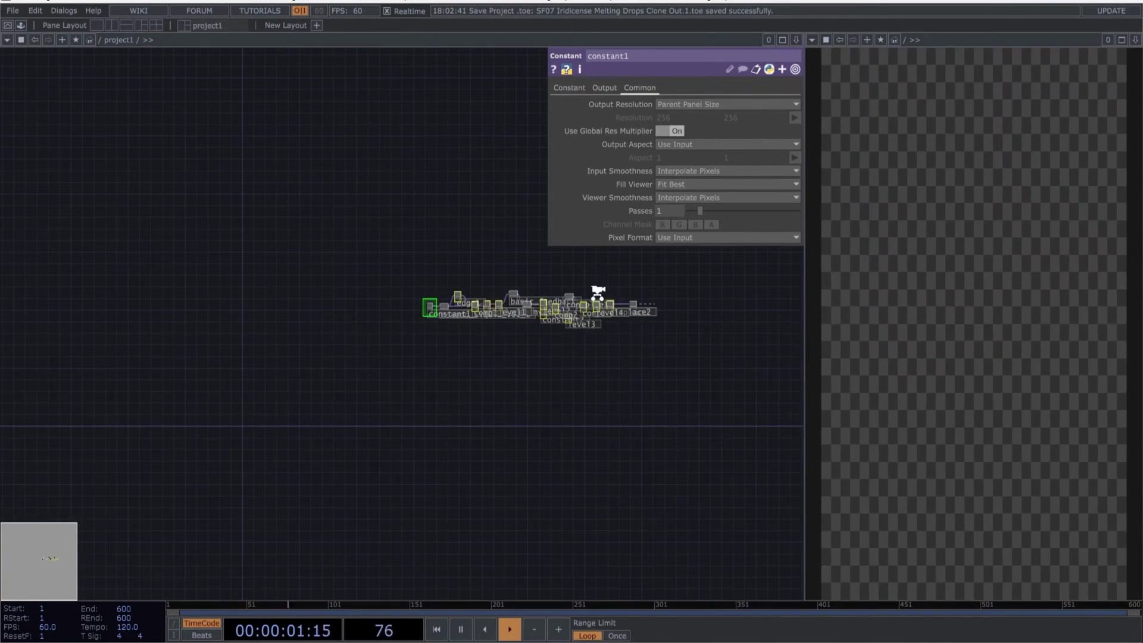
scroll(598, 294, up, 10)
key(p)
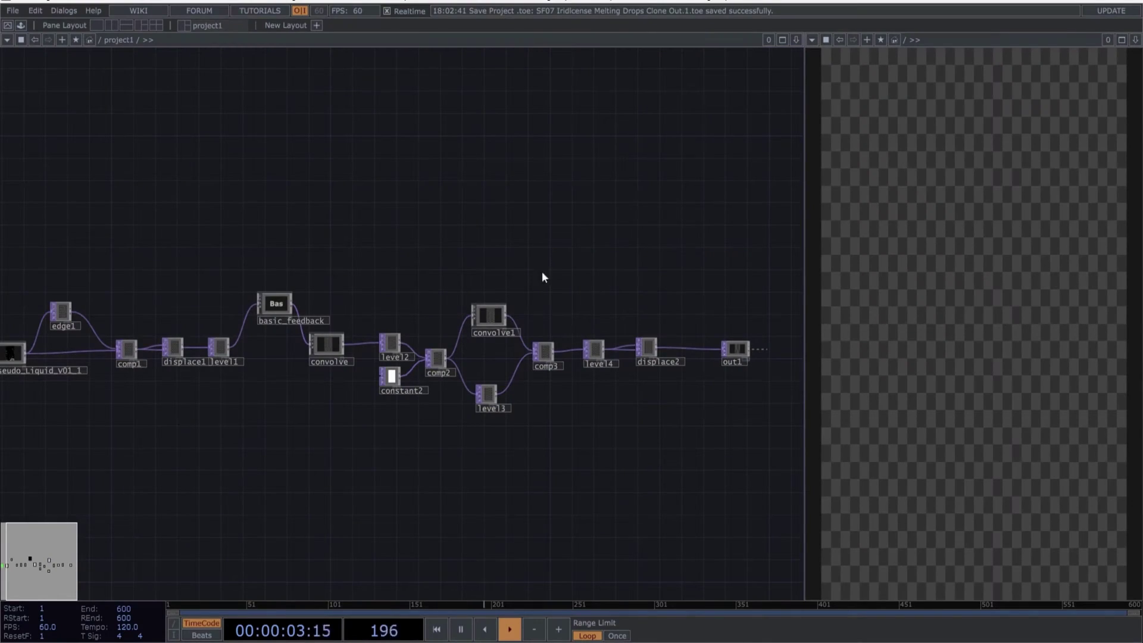
scroll(572, 268, down, 3)
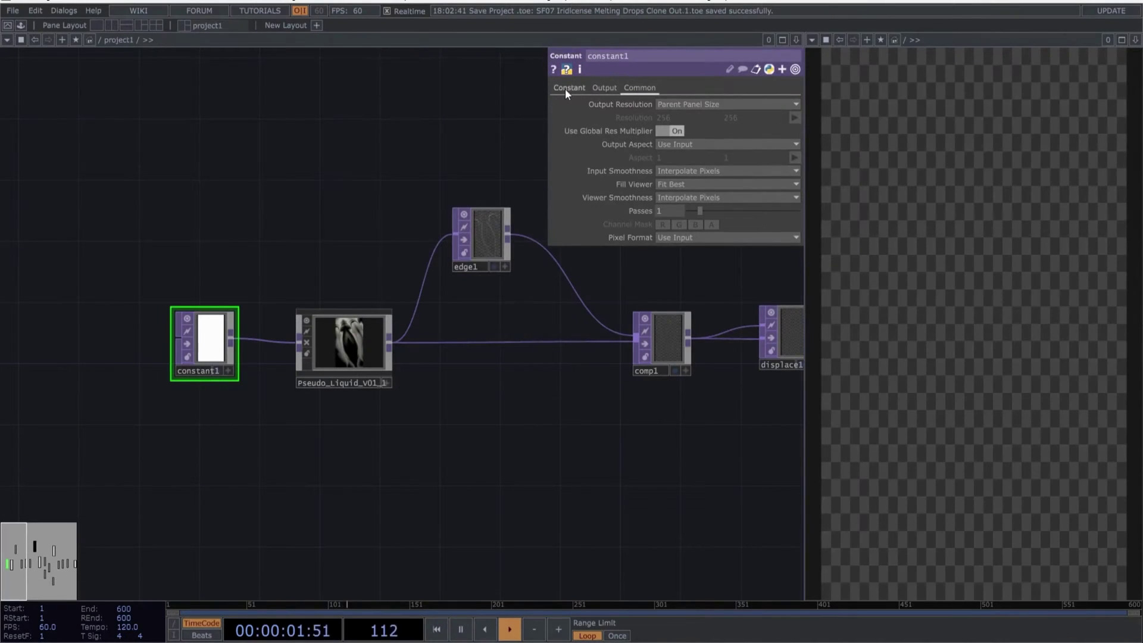
- Enter constant1's Color as 0.13, 0.29, 0.22 for a dark green tint
click(566, 88)
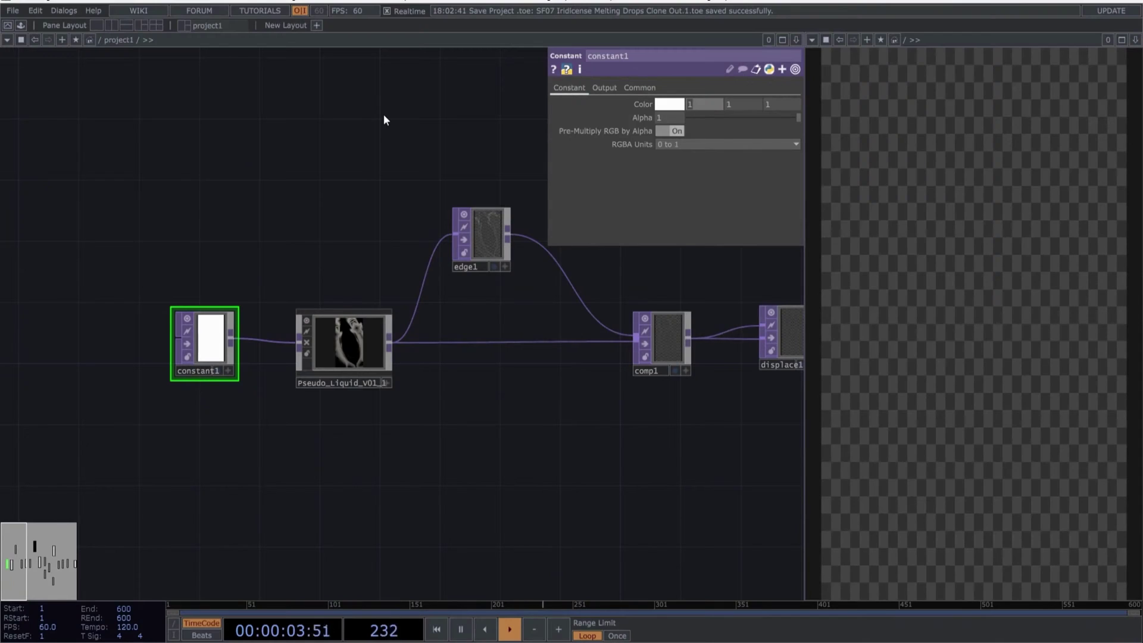
text(0.13)
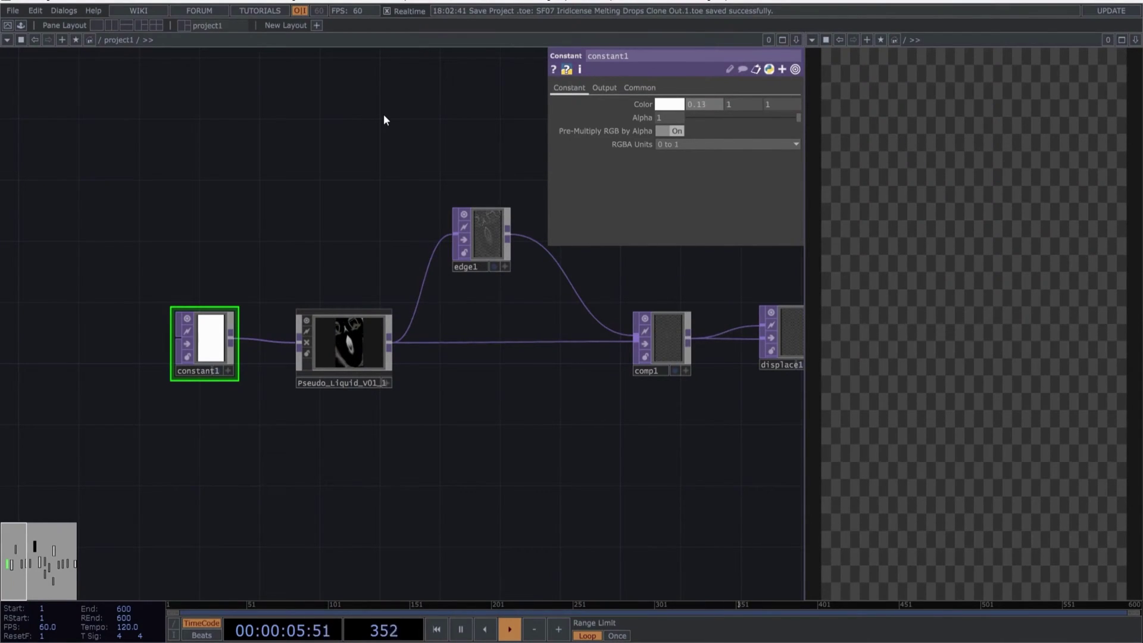
key(Tab)
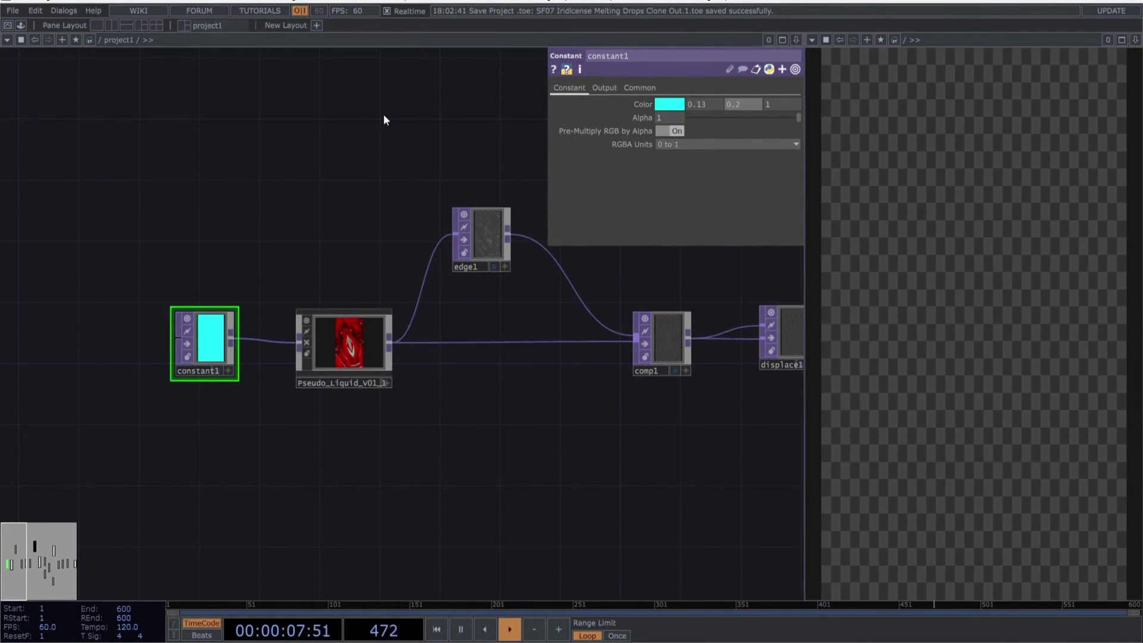
key(Tab)
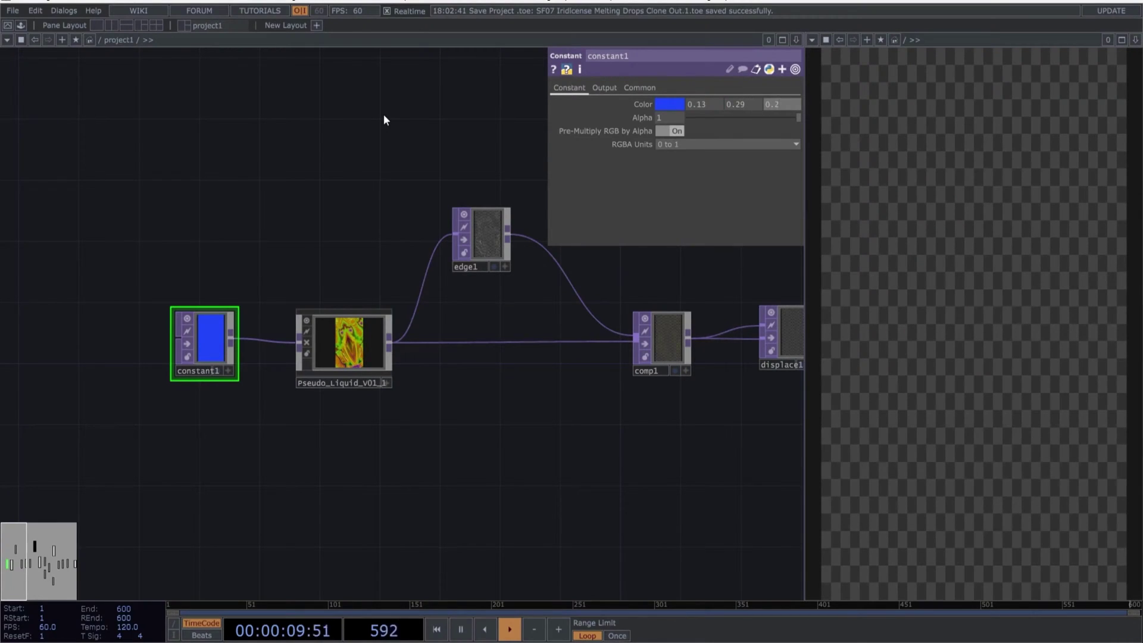
text(0.22)
key(Tab)
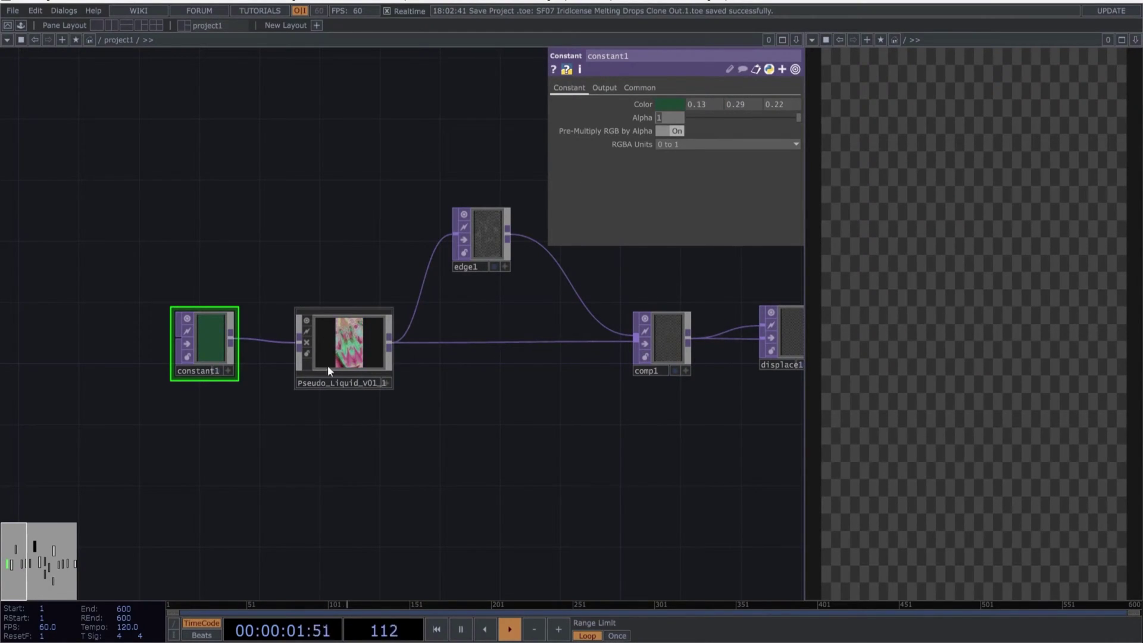
click(366, 352)
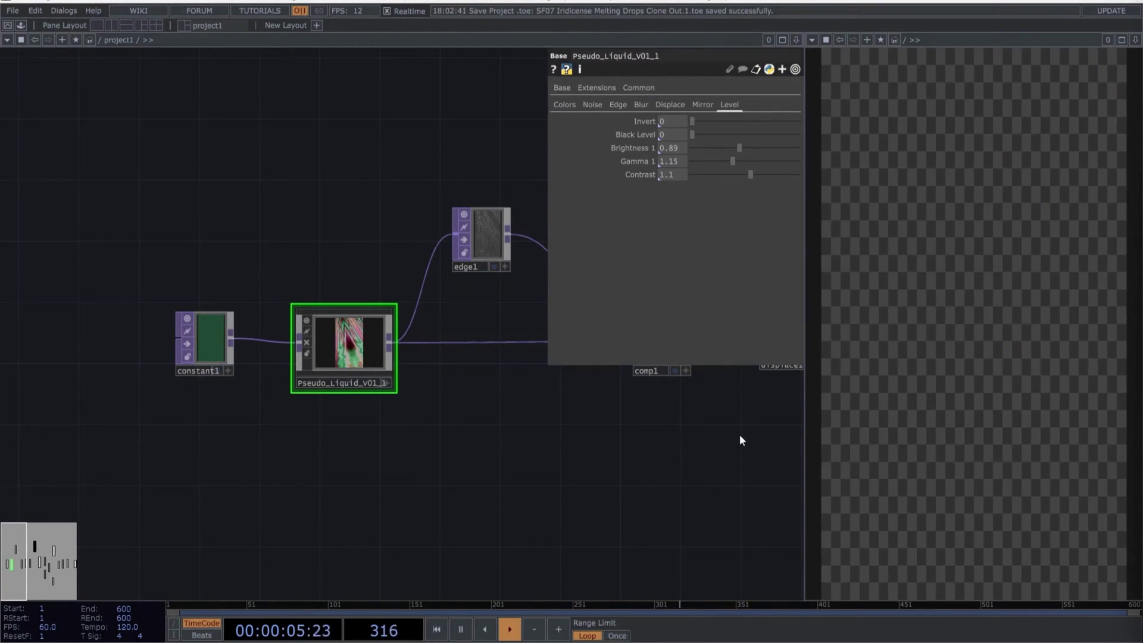
- Set Pseudo_Liquid_V01_1's Level 1 colour to 0.833, 0.820, 0.77, leaving Base Color Main unchanged
click(564, 105)
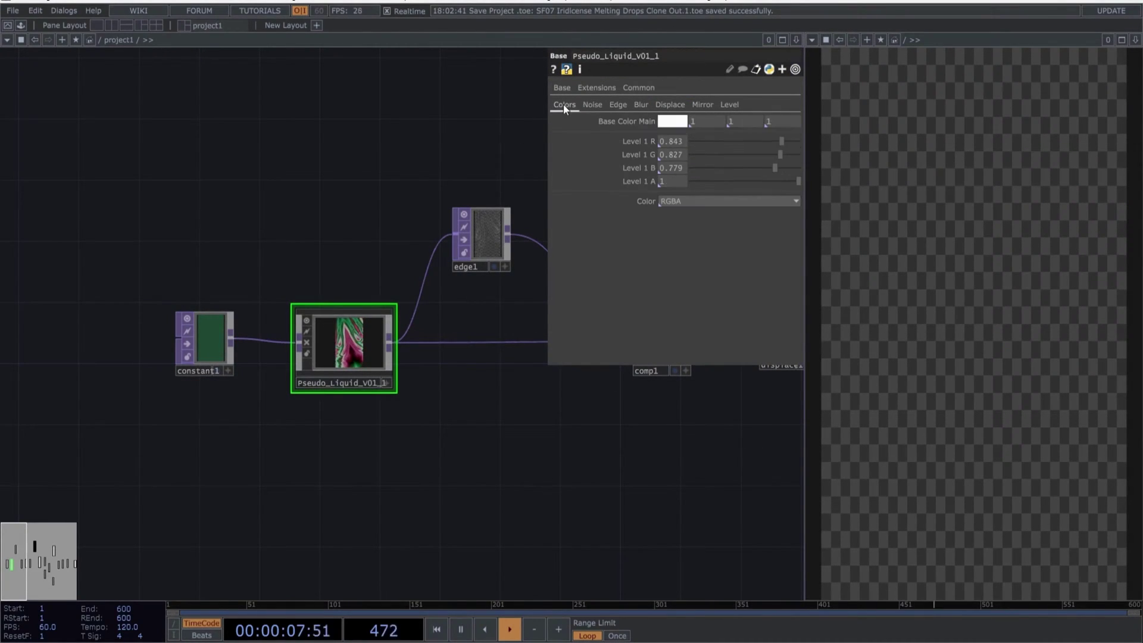
click(708, 122)
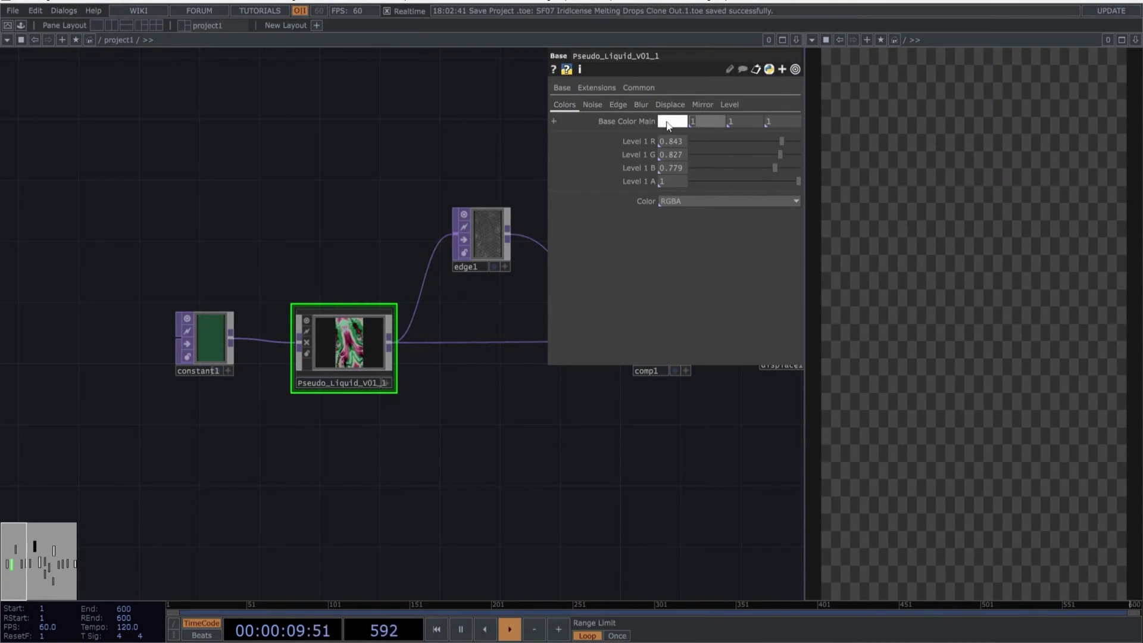
key(Escape)
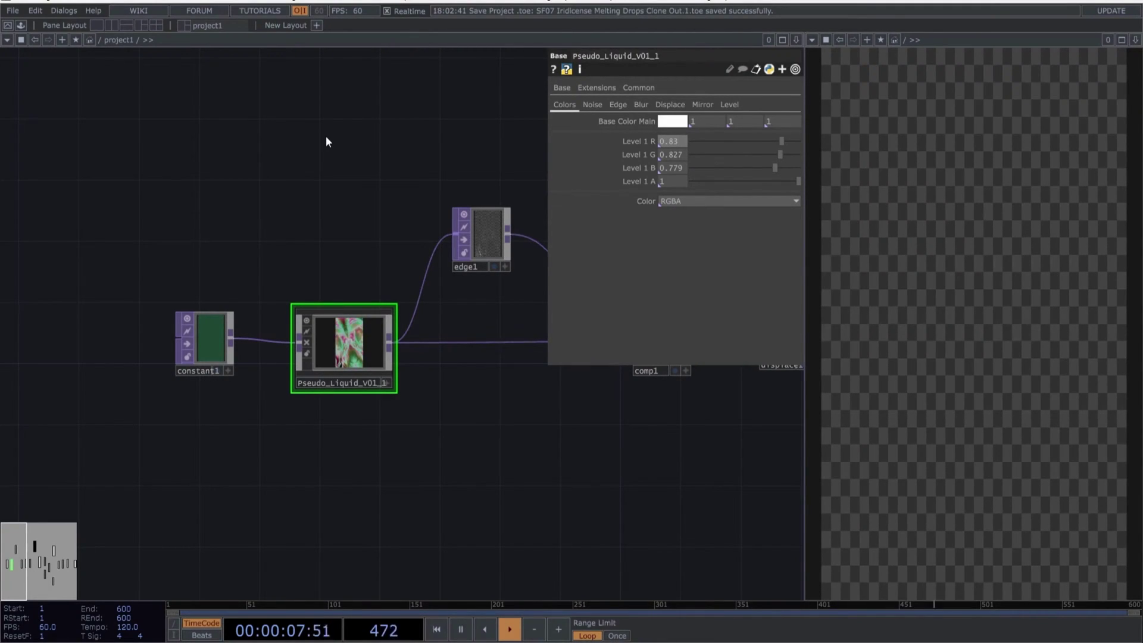
text(3)
key(Tab)
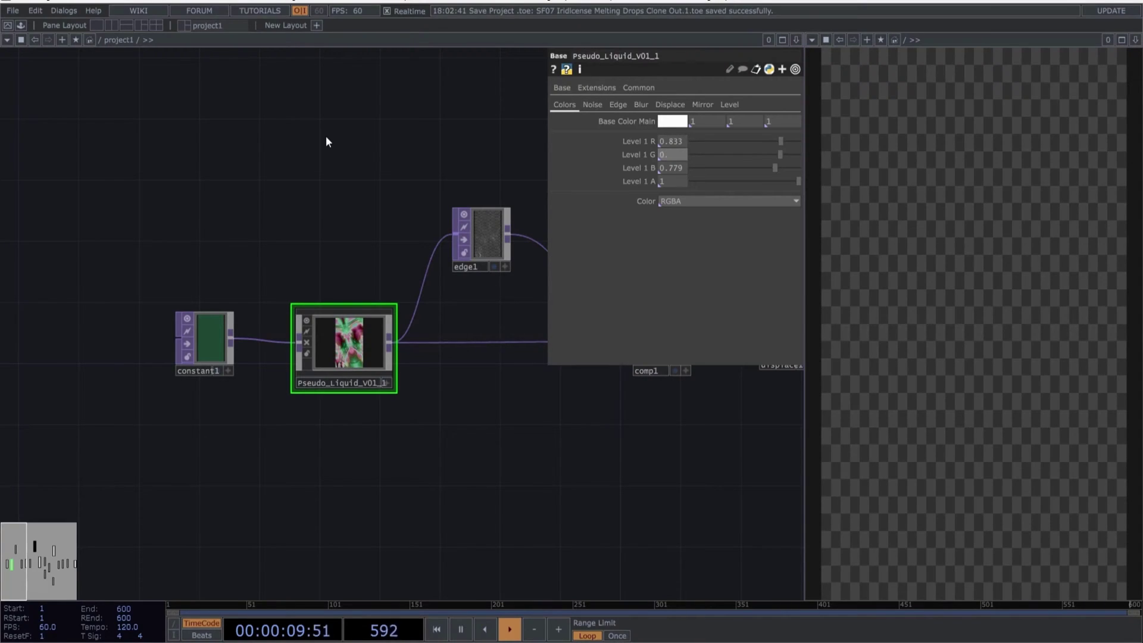
key(Tab)
text(0)
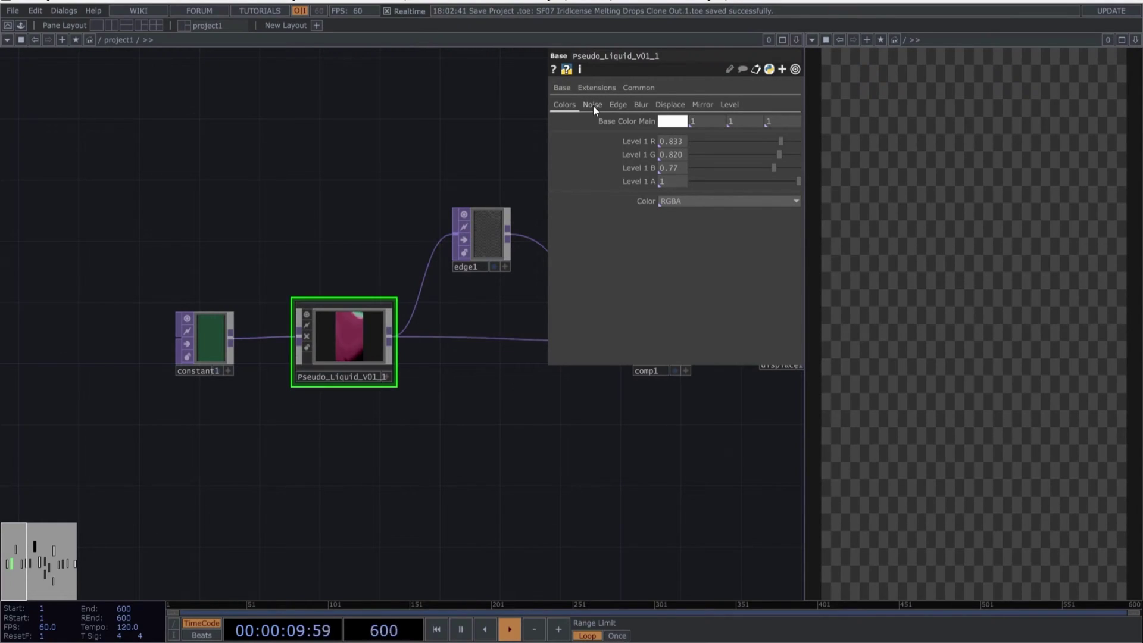
click(592, 105)
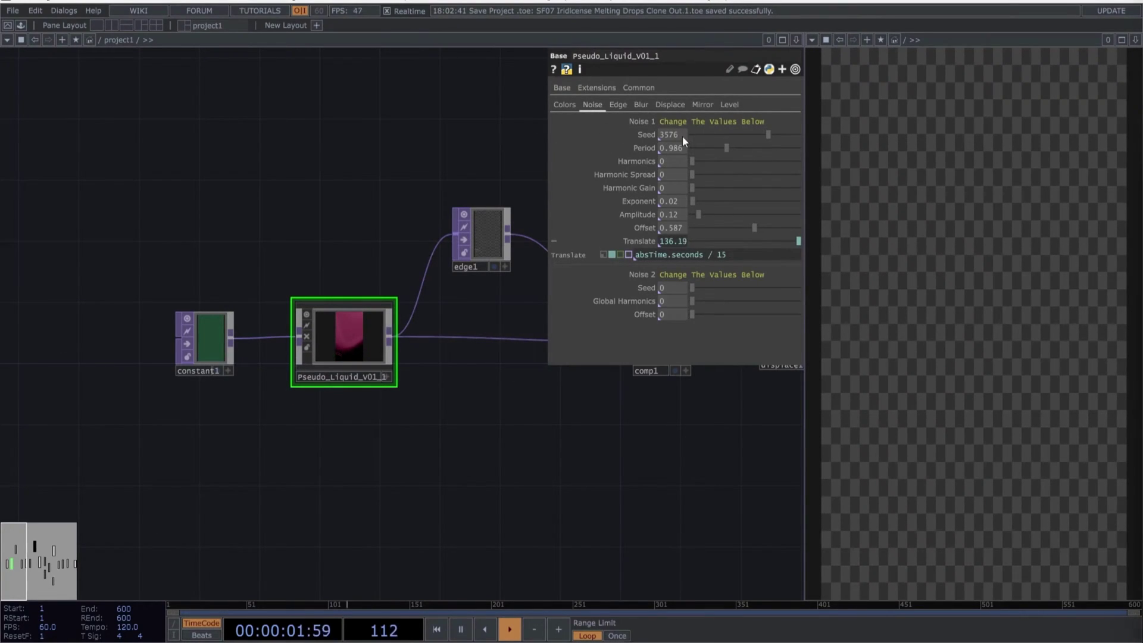
- Set the noise Seed to 3555, Period 0.885 and Harmonics 1, keeping Harmonic Spread 0
text(3555)
key(Tab)
text(0.)
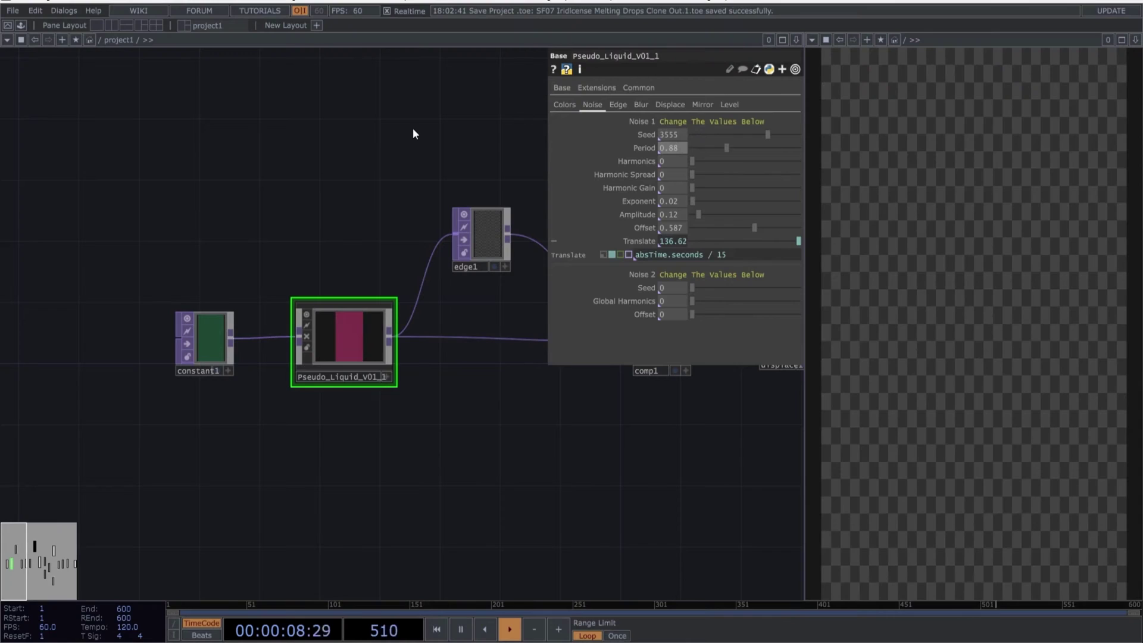
text(885)
key(Tab)
text(1)
key(Tab)
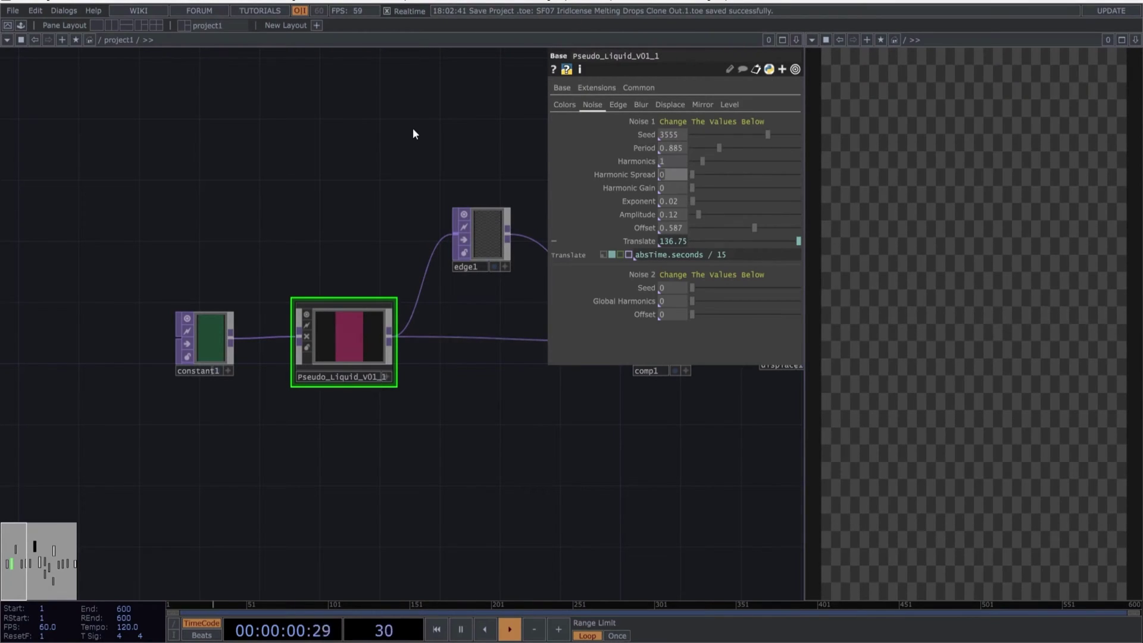
key(Tab)
- Set Harmonic Gain 0.07, Exponent 0.6, Amplitude 0.24 and Offset 0.737, leaving Translate unchanged
text(0.07)
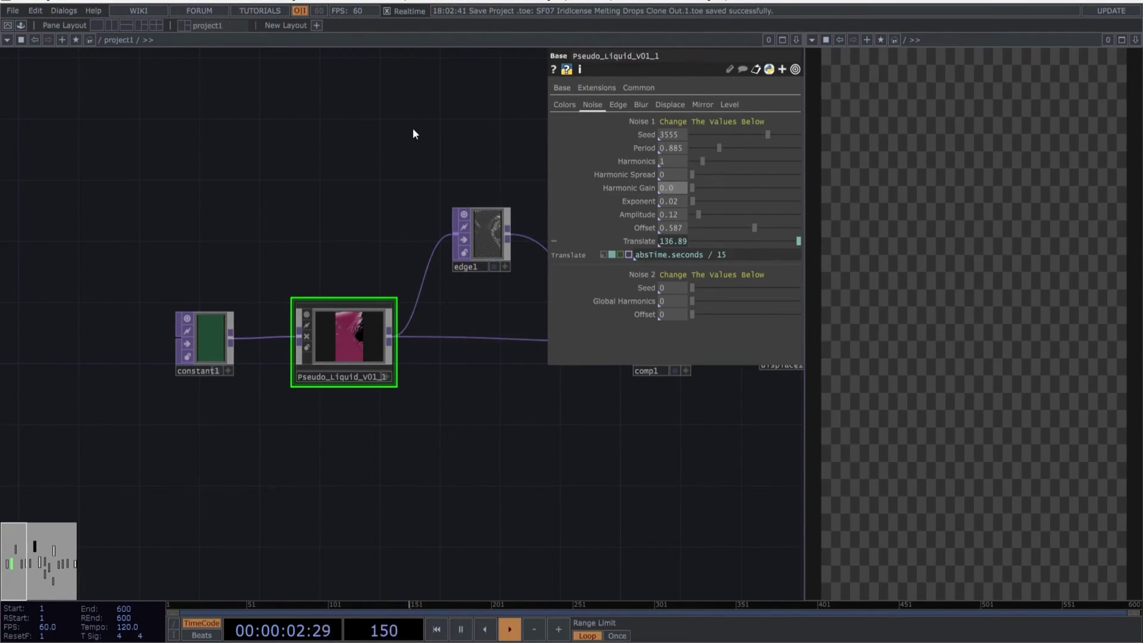
key(Tab)
text(0.6)
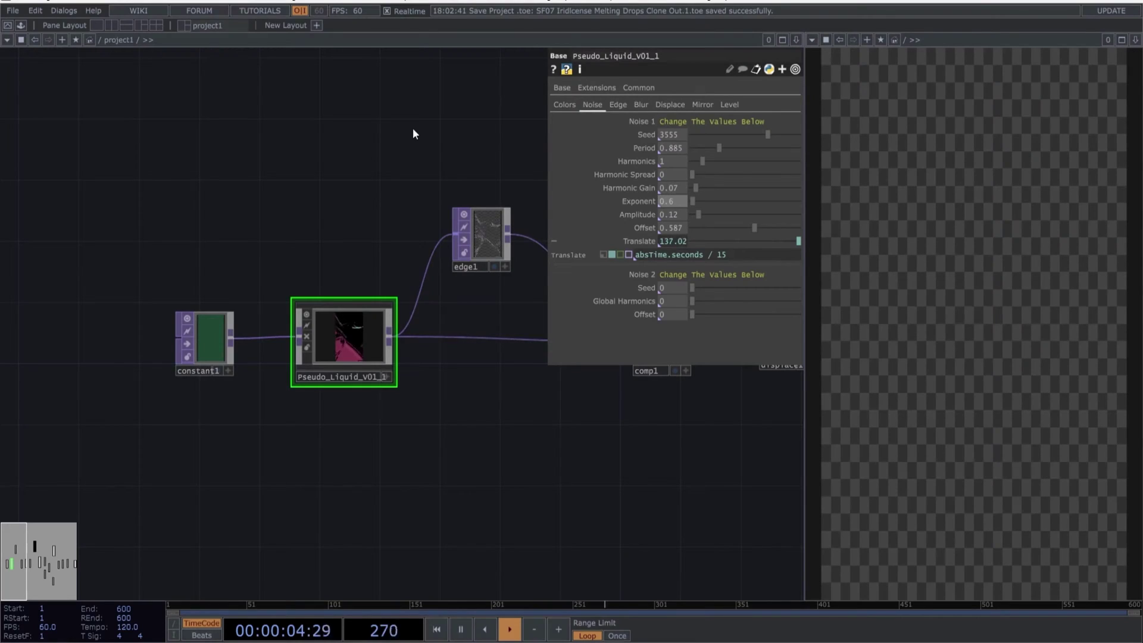
key(Tab)
text(0.24)
key(Tab)
text(0.737)
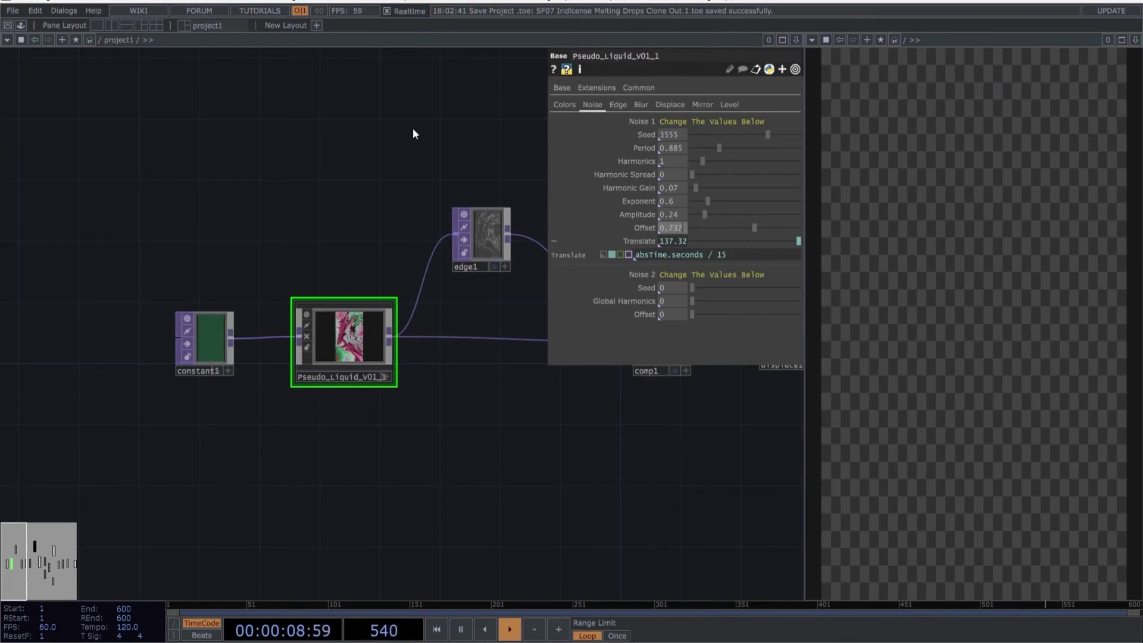
key(Return)
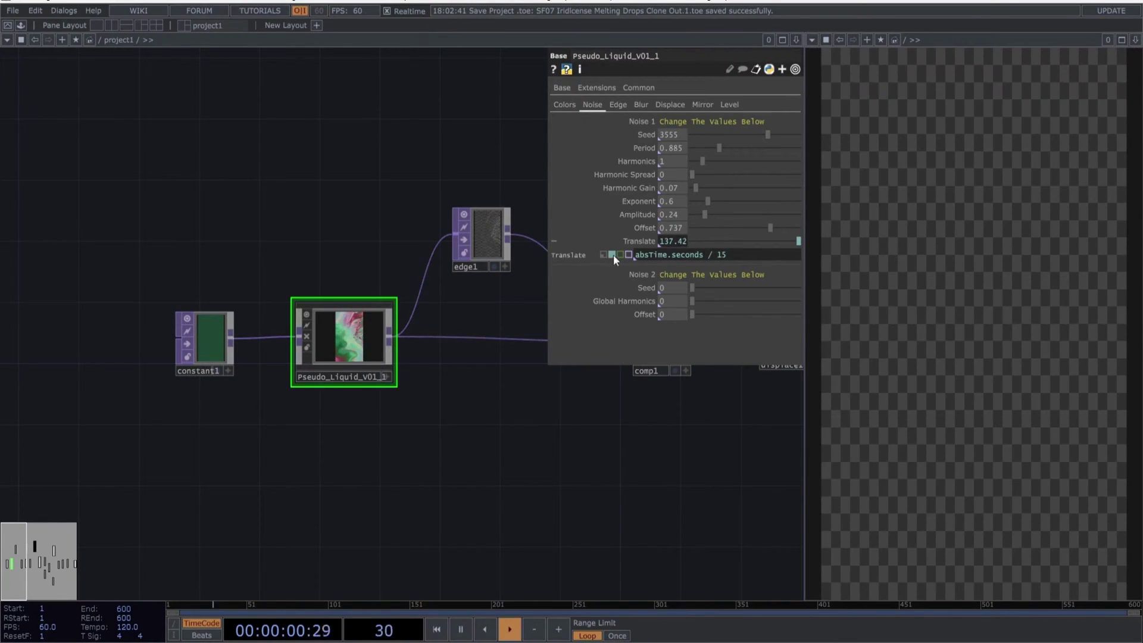
key(ctrl+a)
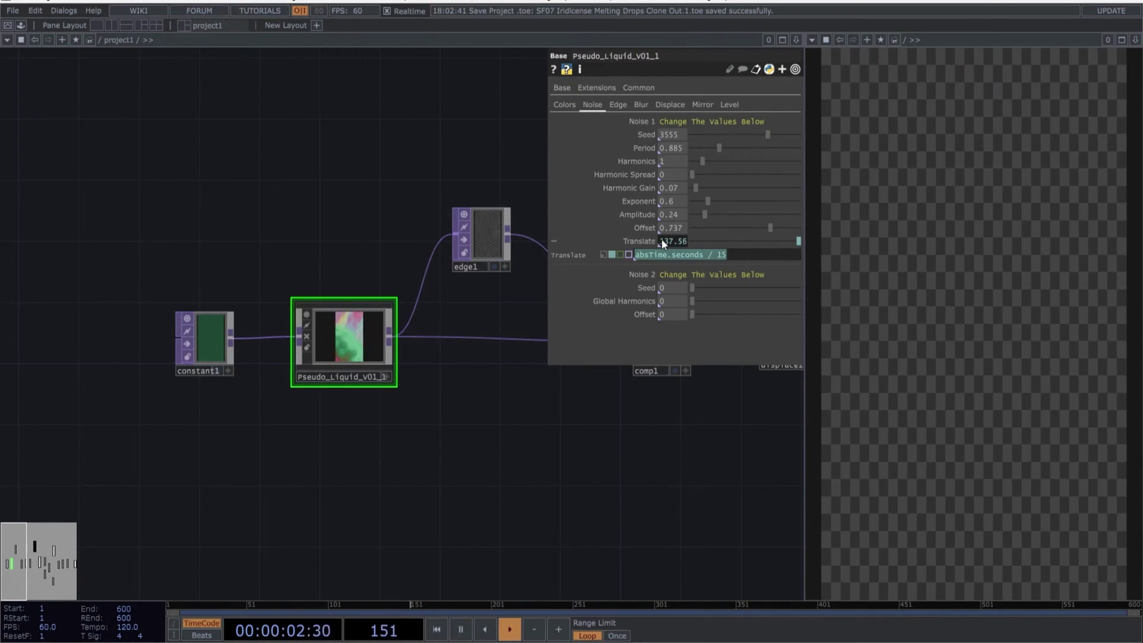
click(672, 289)
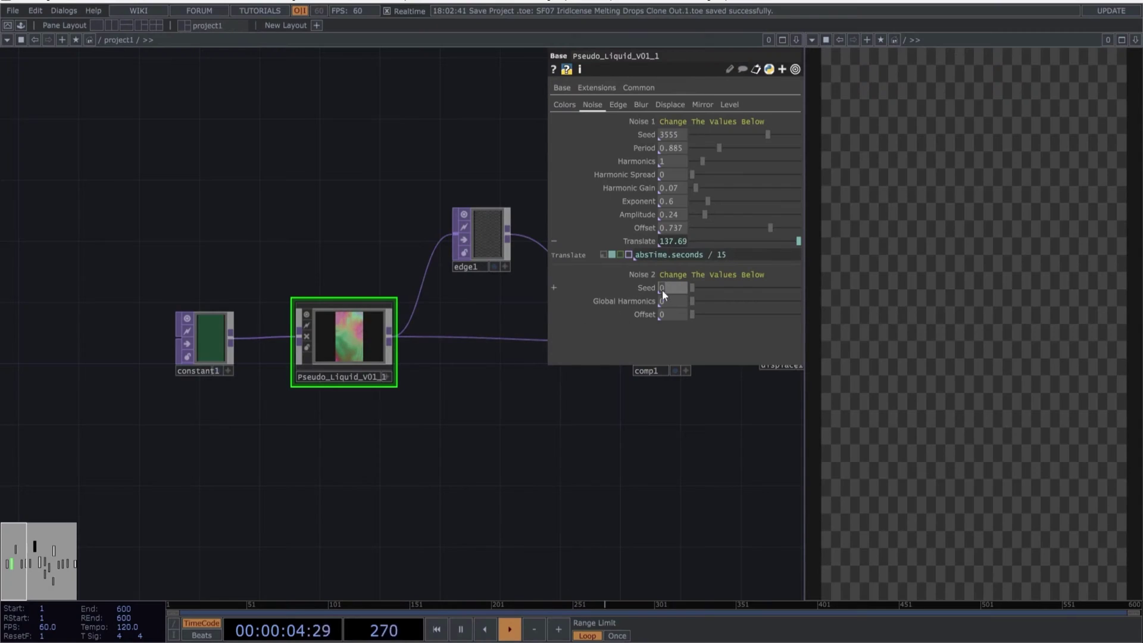
- Set the liquid's edge Black Level to 0.089 and Strength to 9777
click(619, 104)
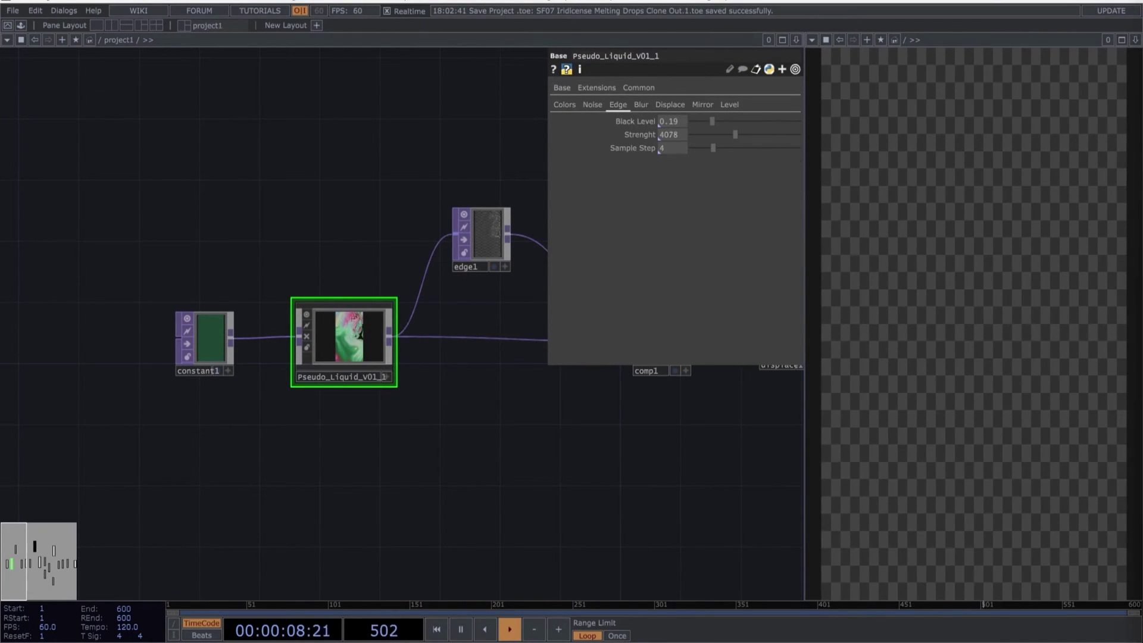
key(ctrl+Up)
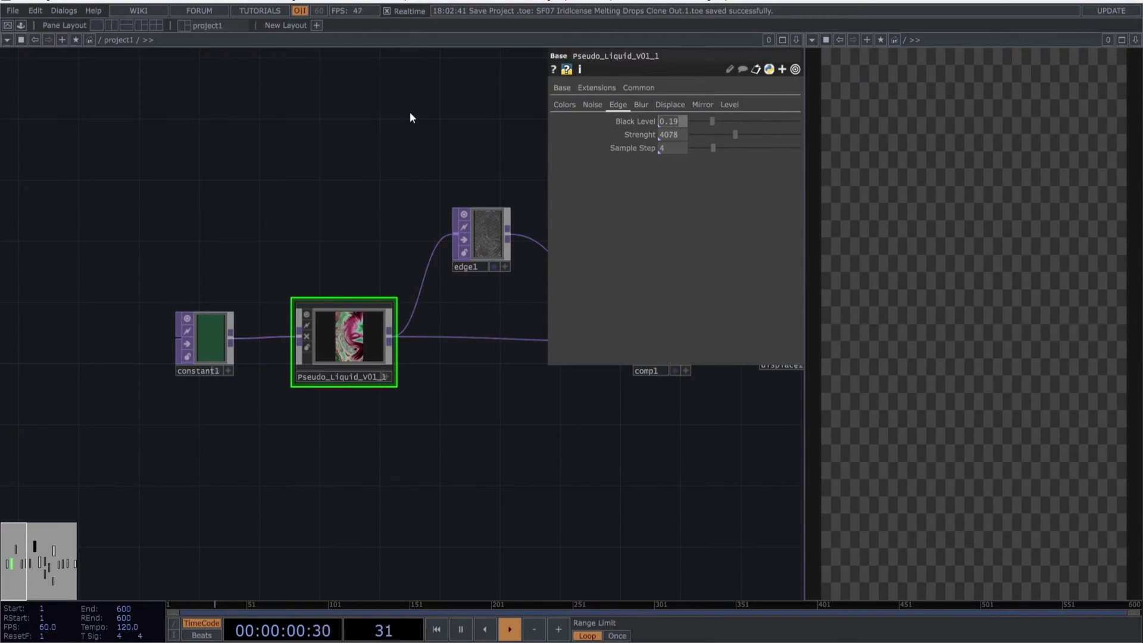
text(89)
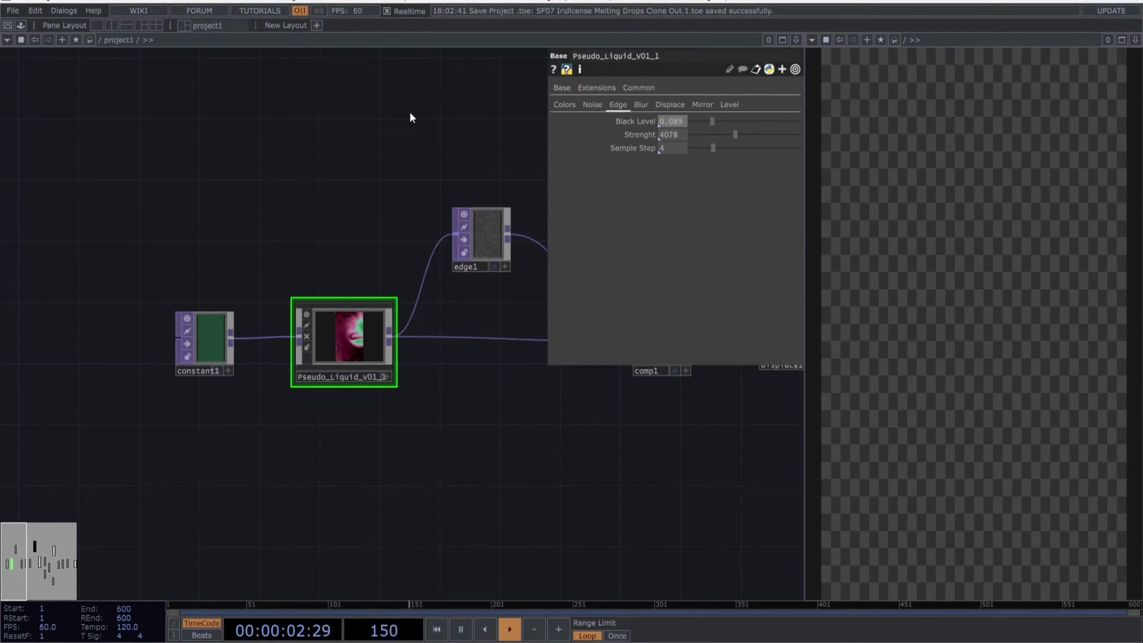
key(Tab)
text(9)
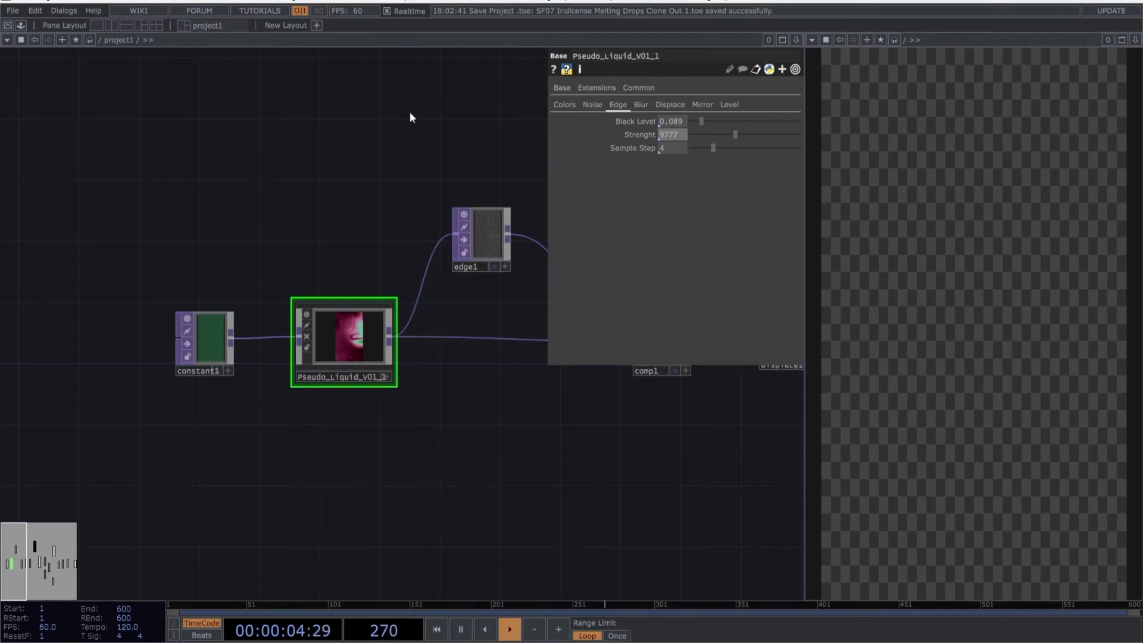
text(777)
key(Tab)
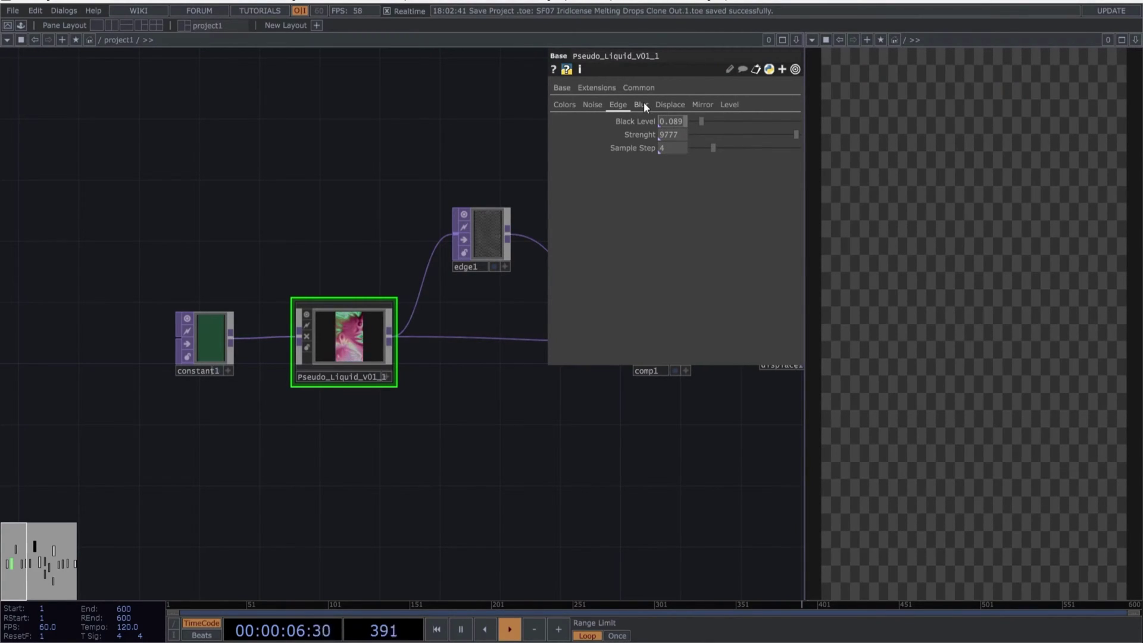
- Set blur Pre-Shrink 1 to 2 and Filter Size 1 to 33, leaving Pre-Shrink 2 at 0
click(641, 105)
click(674, 135)
text(2)
key(Tab)
text(33)
key(Tab)
key(Tab)
text(0)
key(Tab)
key(Tab)
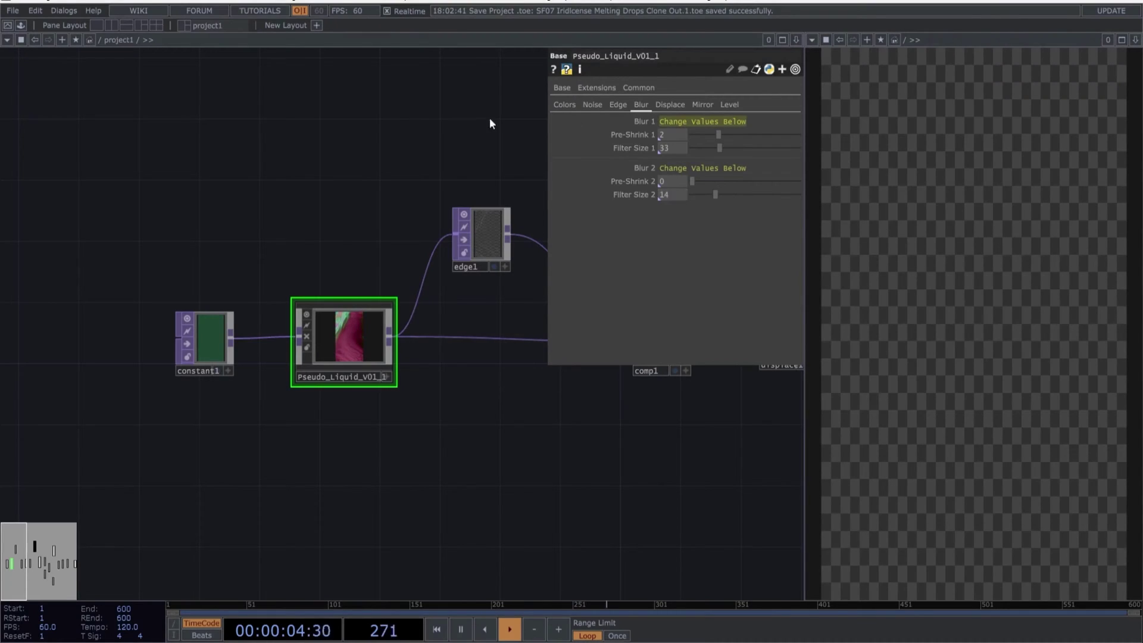
- Set the displace UV Weight 1 to 1.23 and UV Weight 2 to 0.353
click(673, 104)
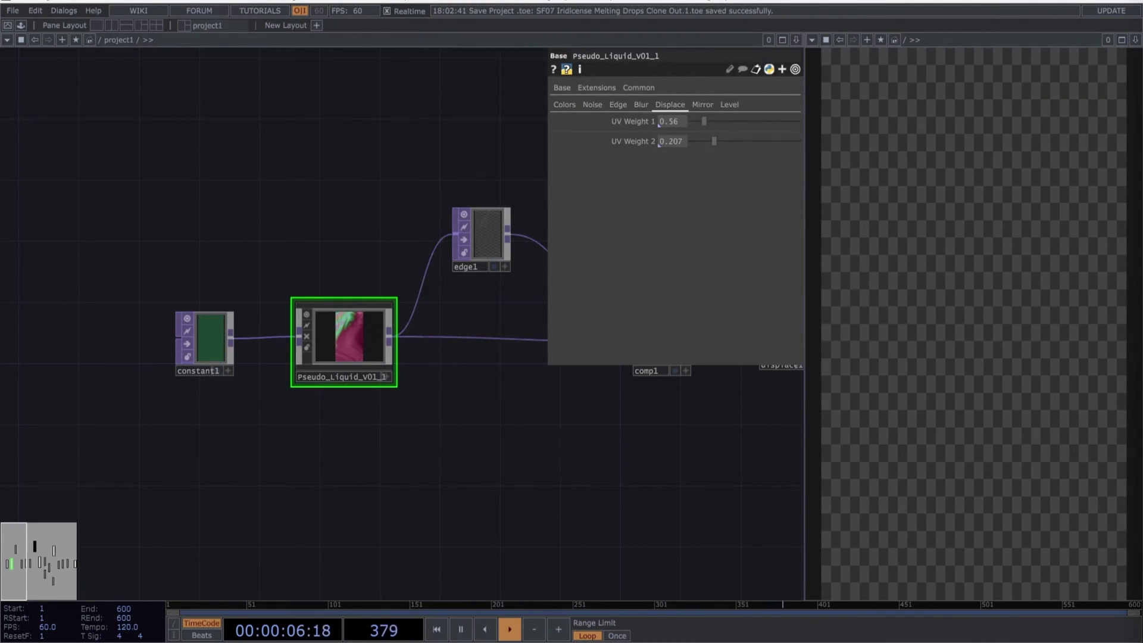
key(Tab)
text(1.23)
key(Tab)
text(0)
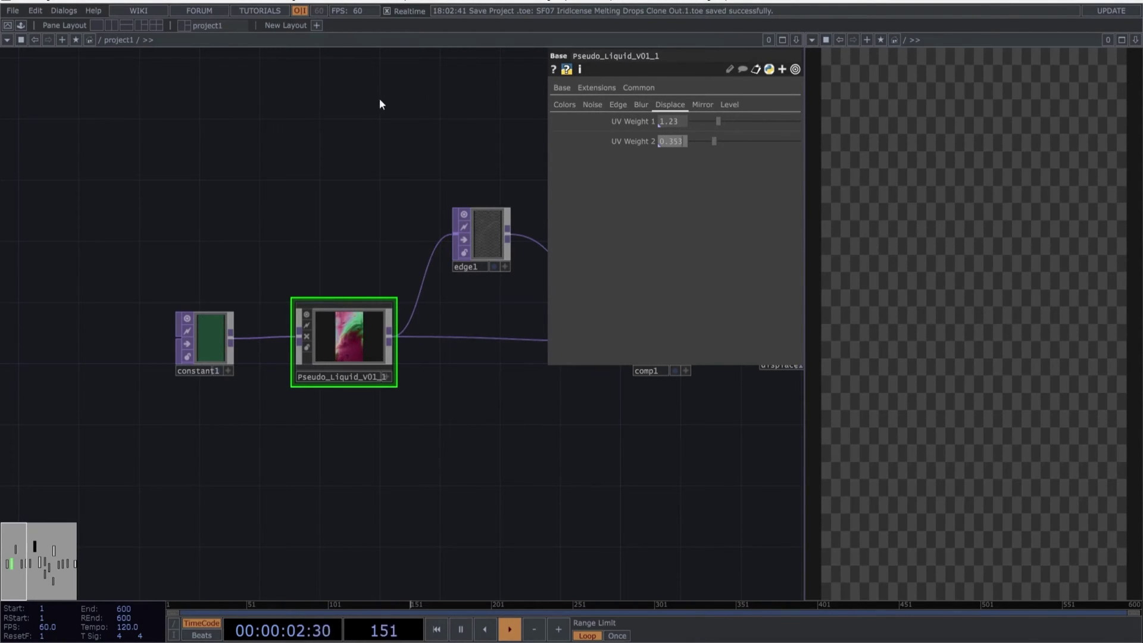
text(.353)
key(Tab)
- Turn the liquid's Mirror on with a Rotate of 74
click(702, 105)
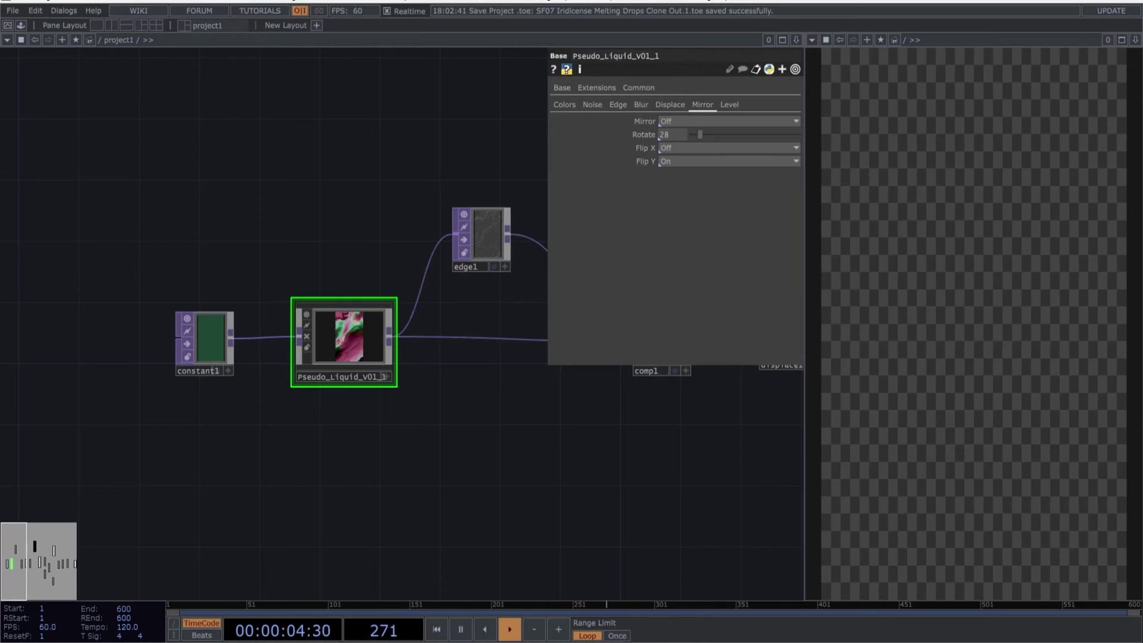
click(698, 119)
click(666, 126)
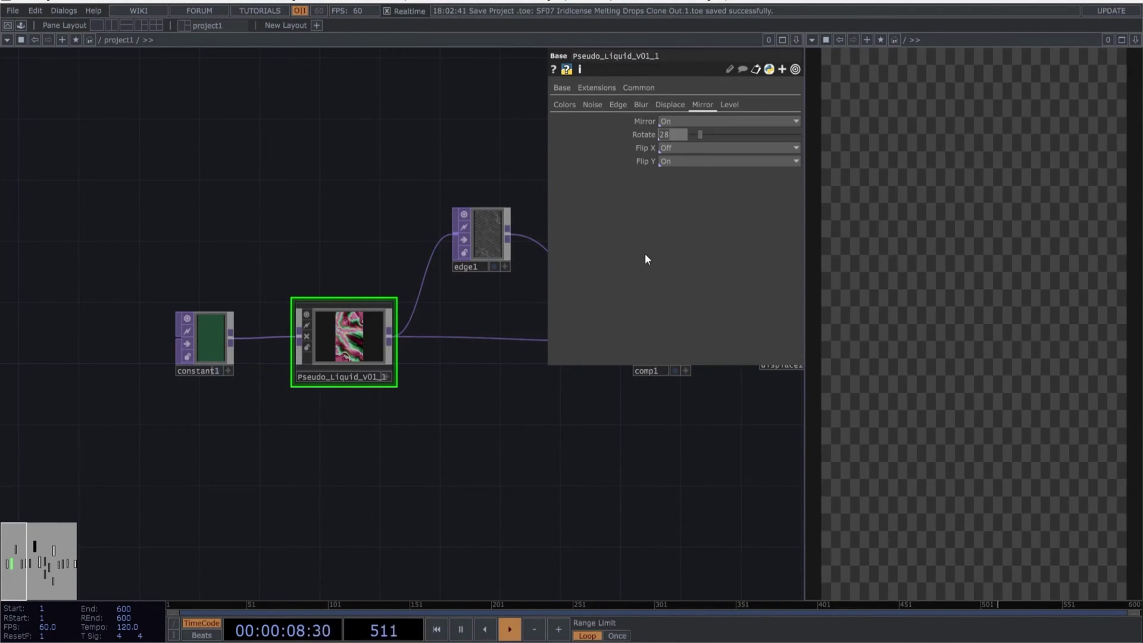
text(74)
key(Return)
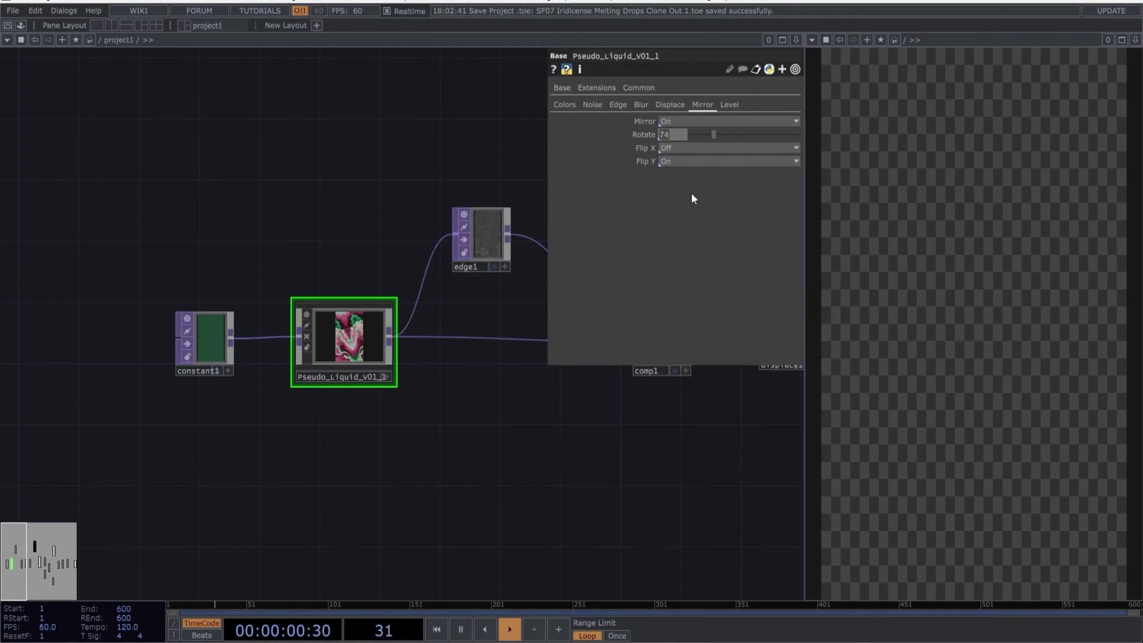
click(726, 104)
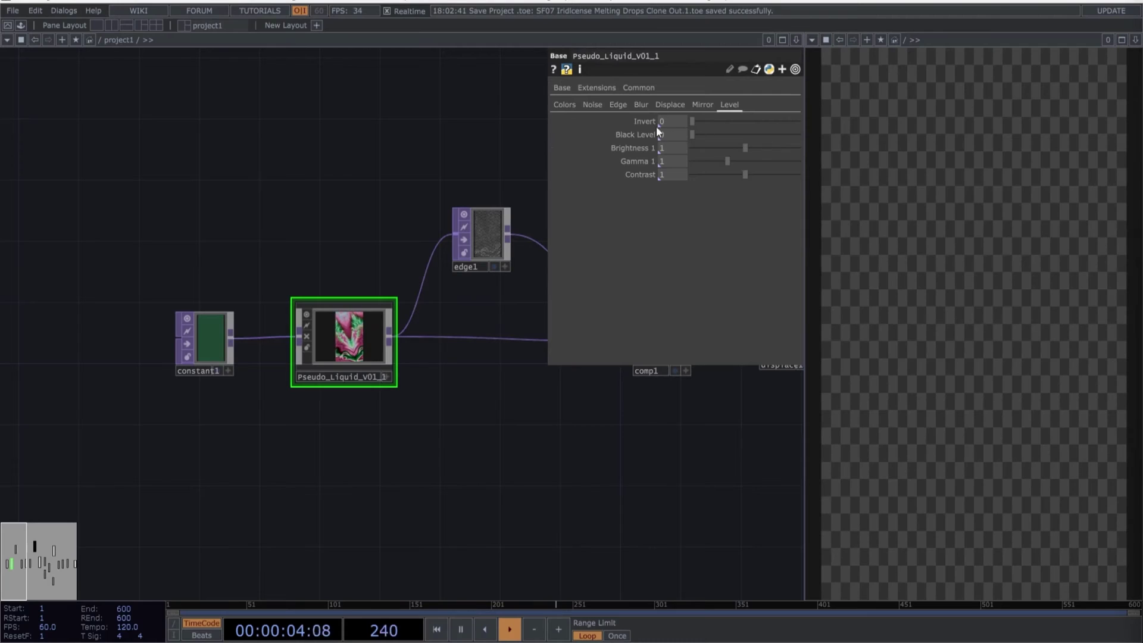
- Set the Level page's Brightness 1 to 0.89, Gamma 1 to 1.15 and Contrast to 1.55
key(Tab)
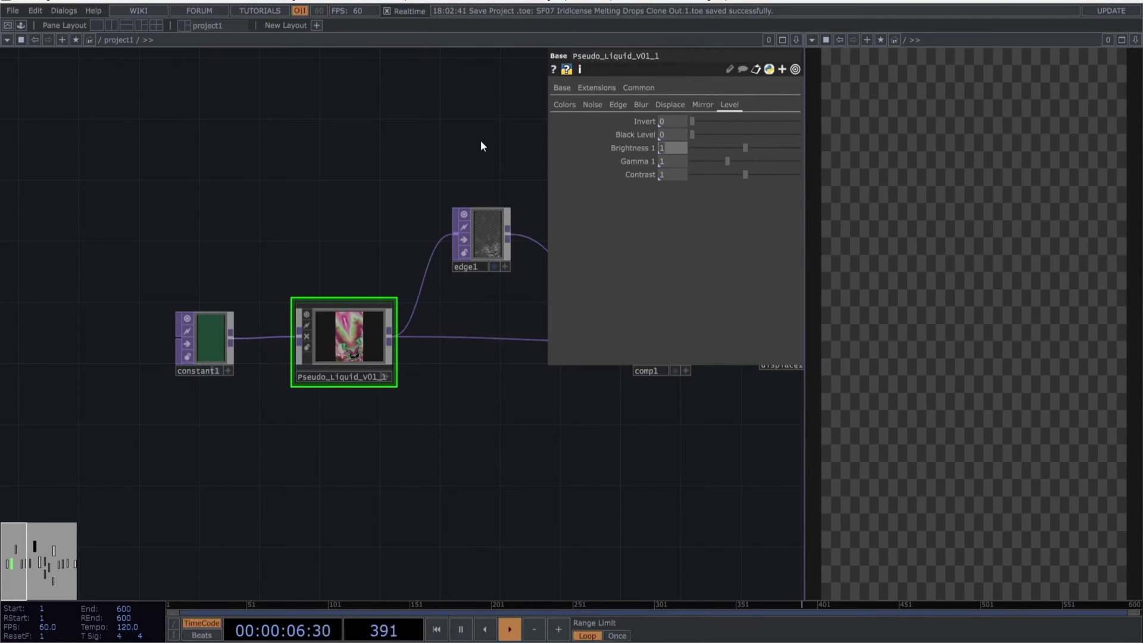
text(0.89)
key(Tab)
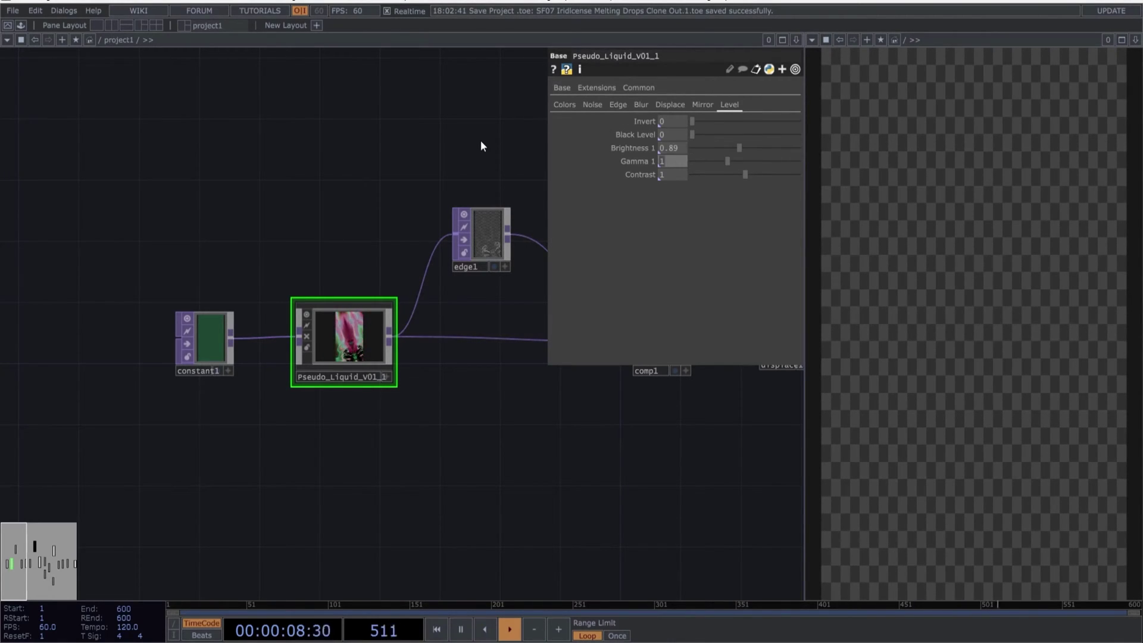
text(1.15)
key(Tab)
text(1.55)
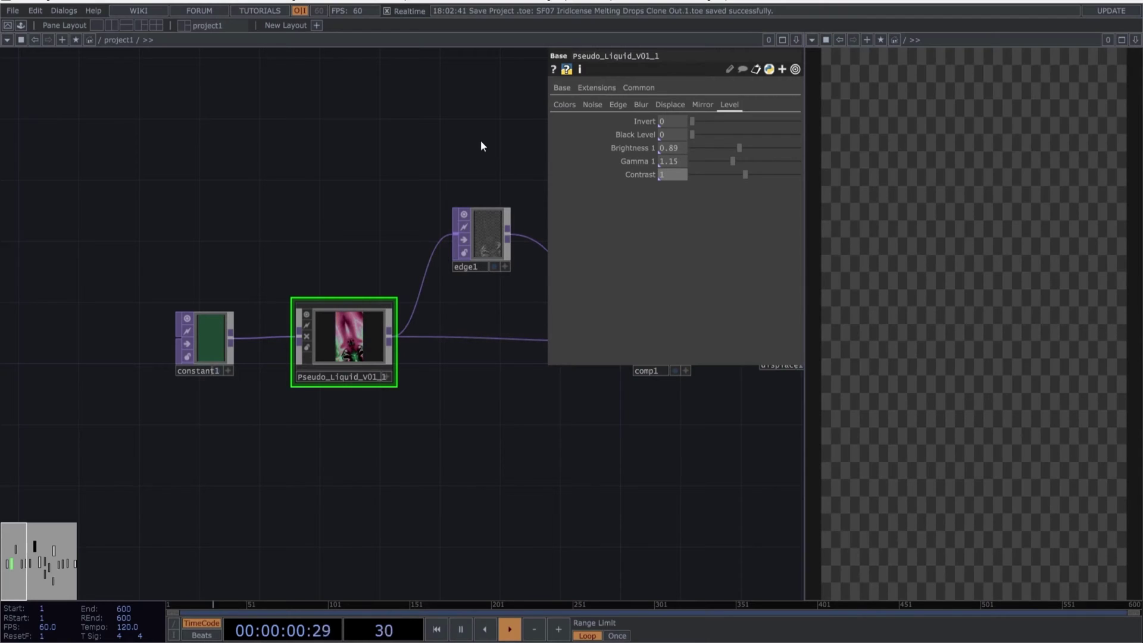
key(Tab)
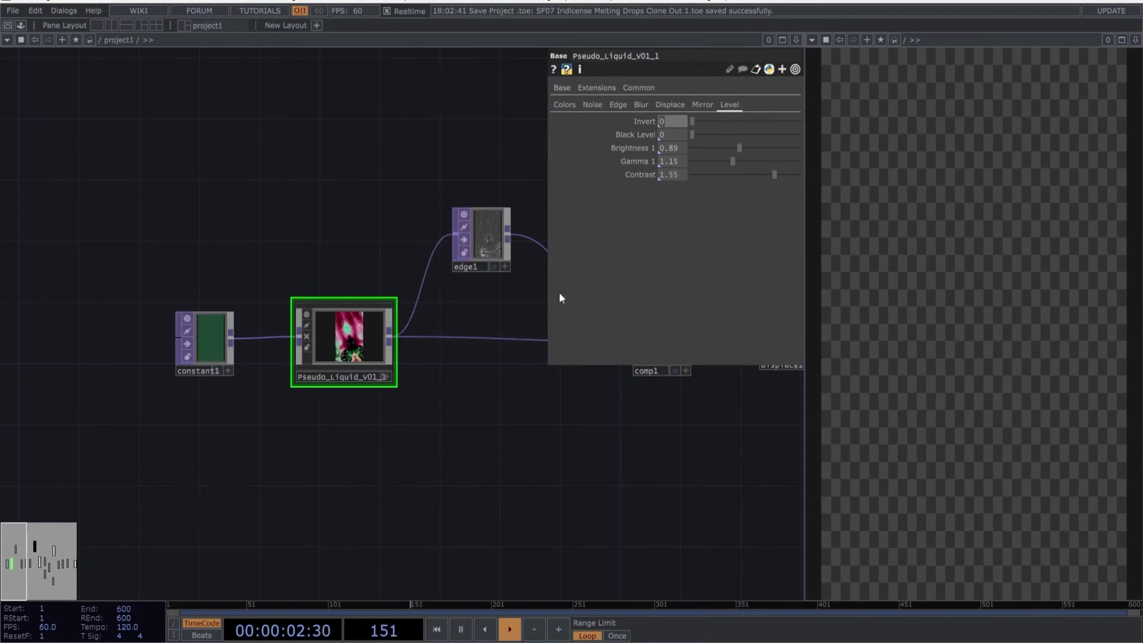
scroll(381, 316, up, 5)
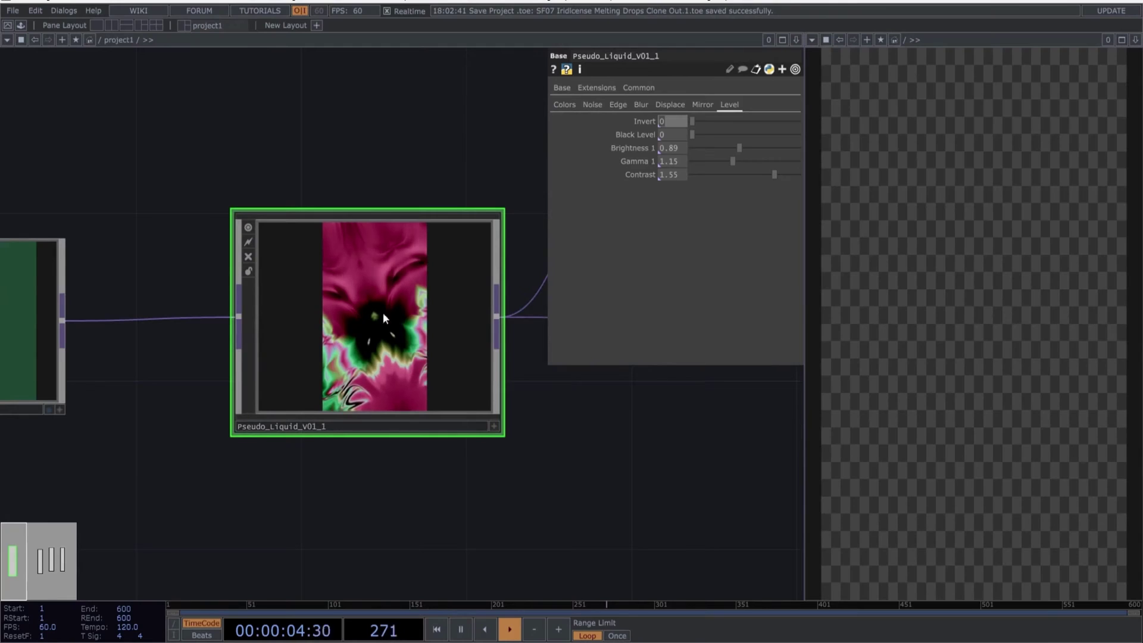
scroll(360, 305, down, 4)
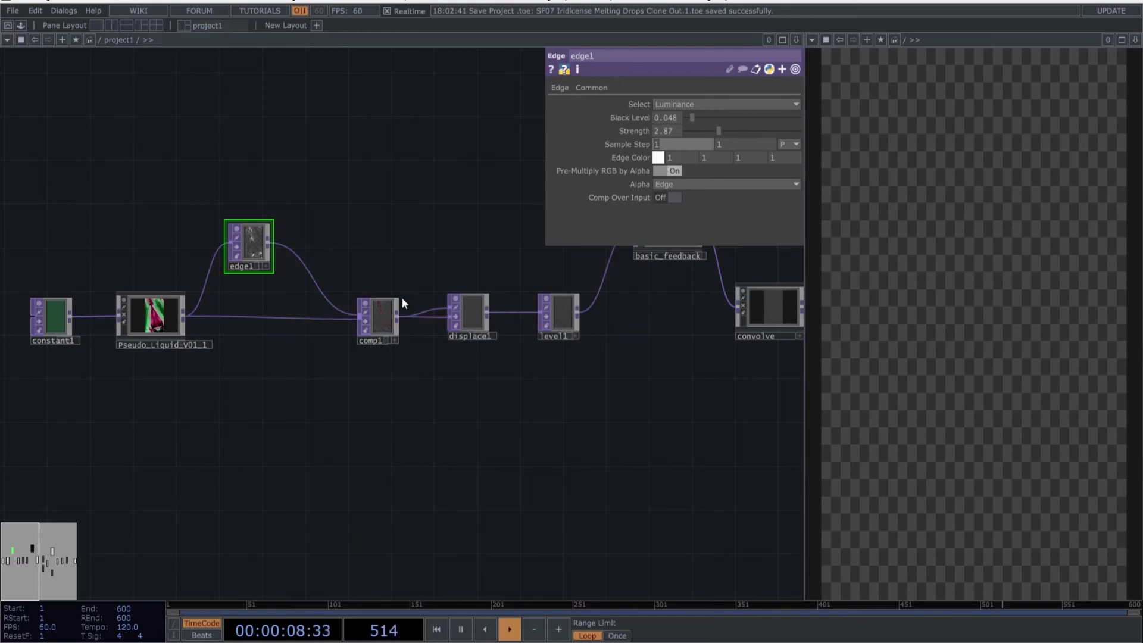
- Change comp1's blend operation from Multiply to Pinlight
click(384, 320)
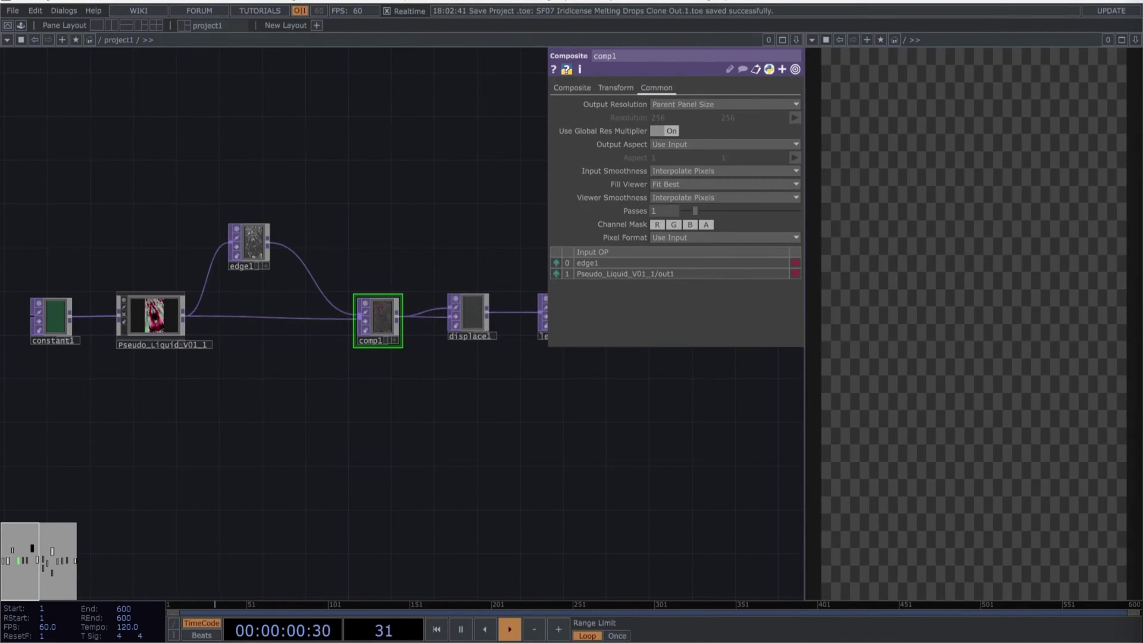
drag(475, 204, 423, 213)
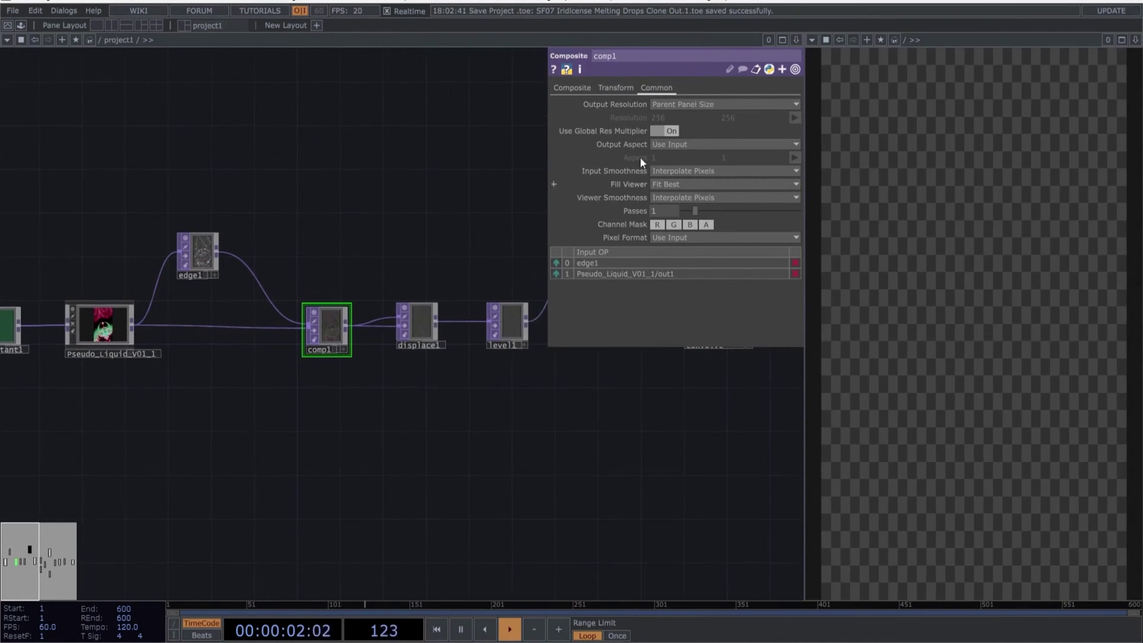
click(572, 87)
click(690, 157)
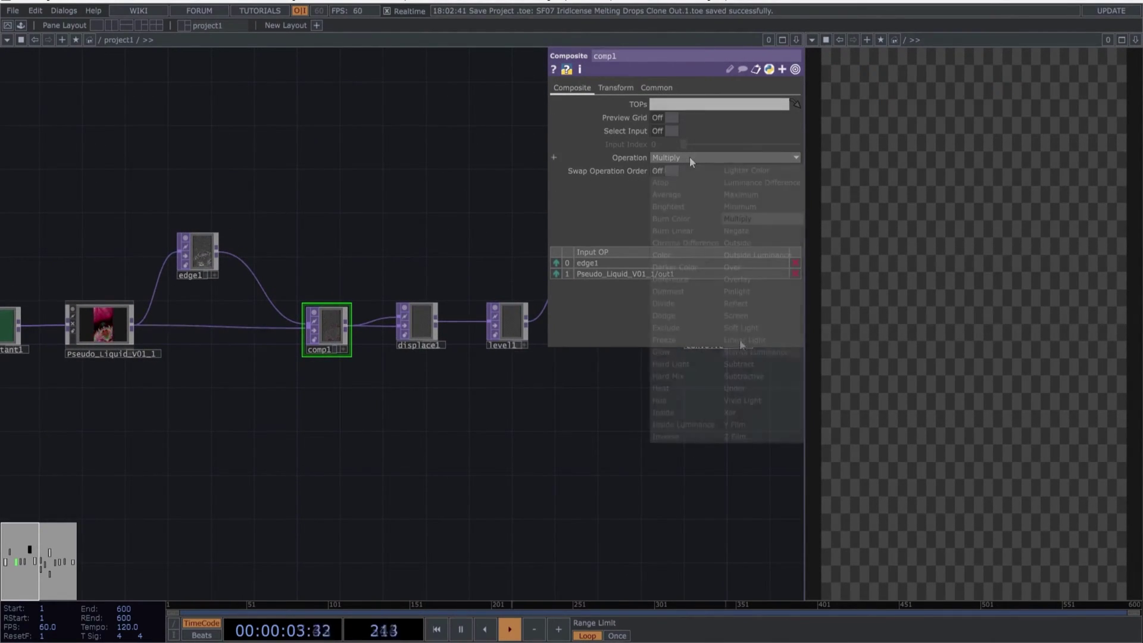
click(749, 291)
drag(333, 369, 309, 369)
click(393, 328)
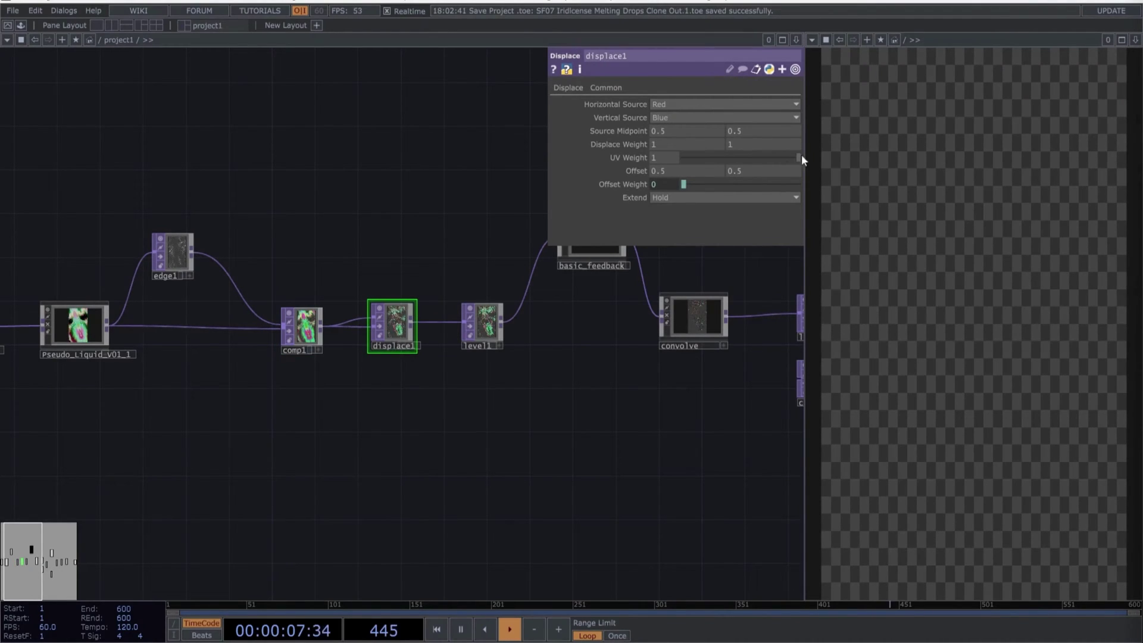
- Set displace1's Displace Weight to -0.023 on both axes
click(668, 144)
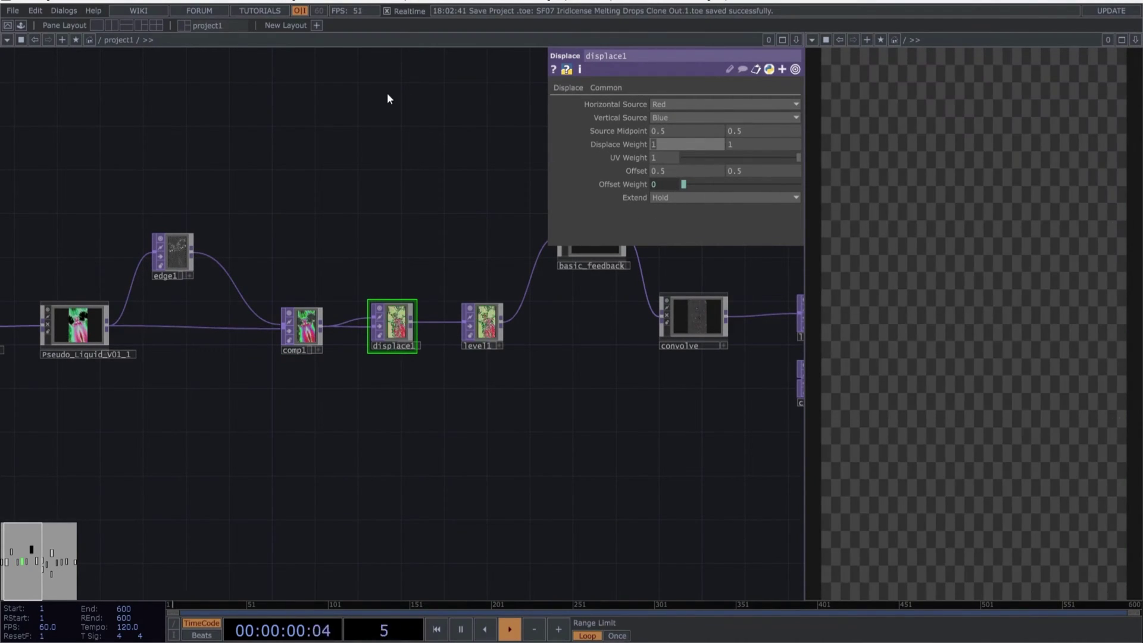
text(-0.023)
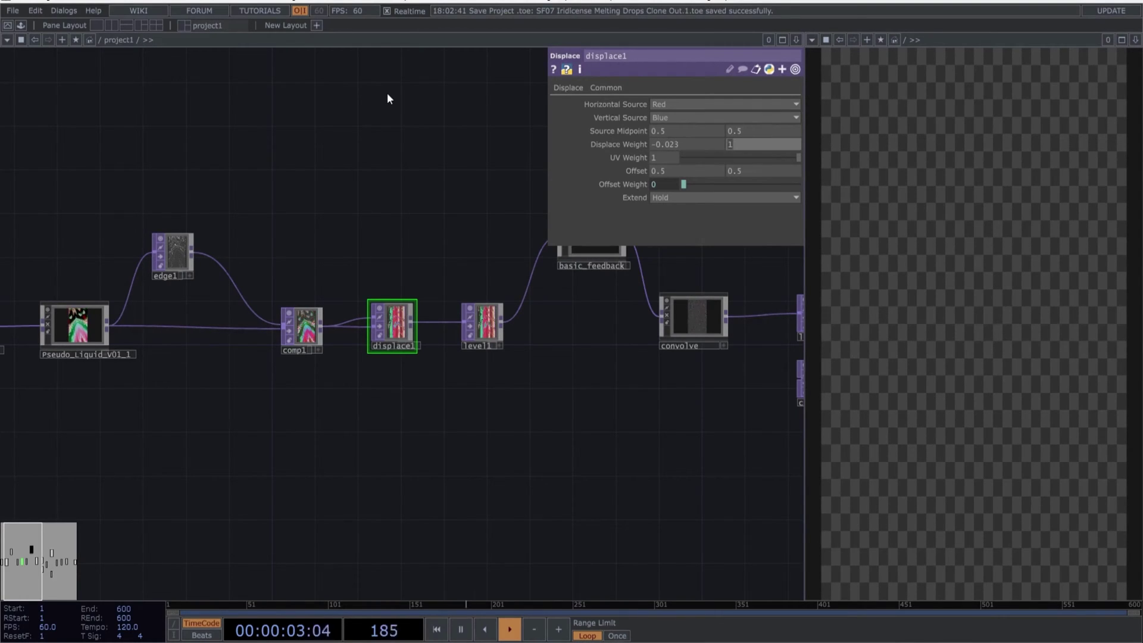
key(Tab)
text(-0.02)
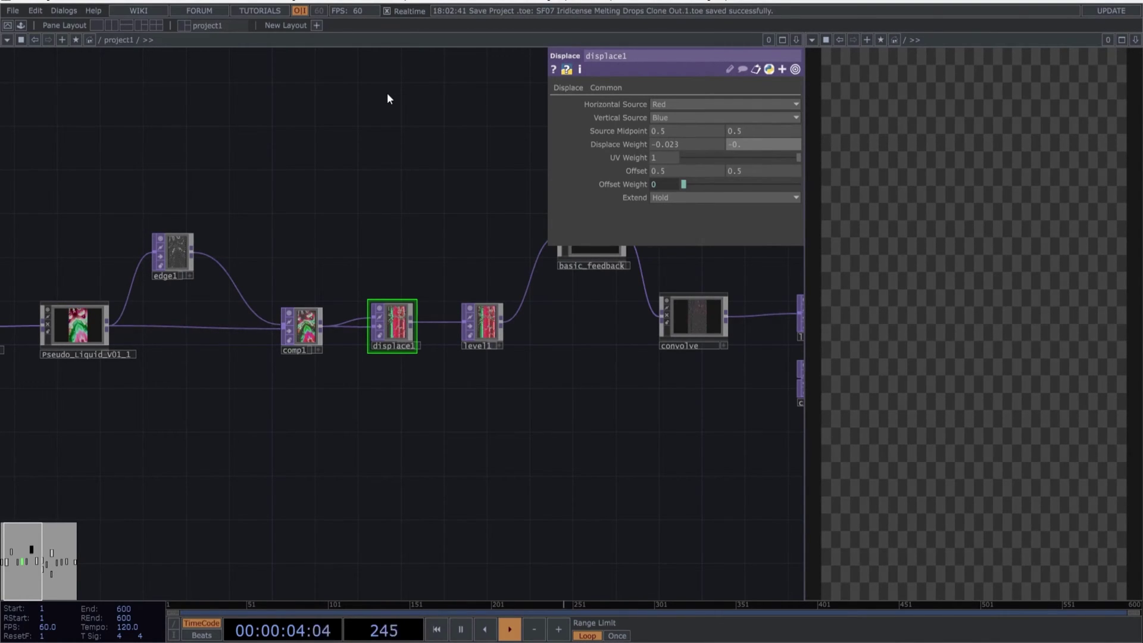
text(3)
key(Tab)
key(Tab)
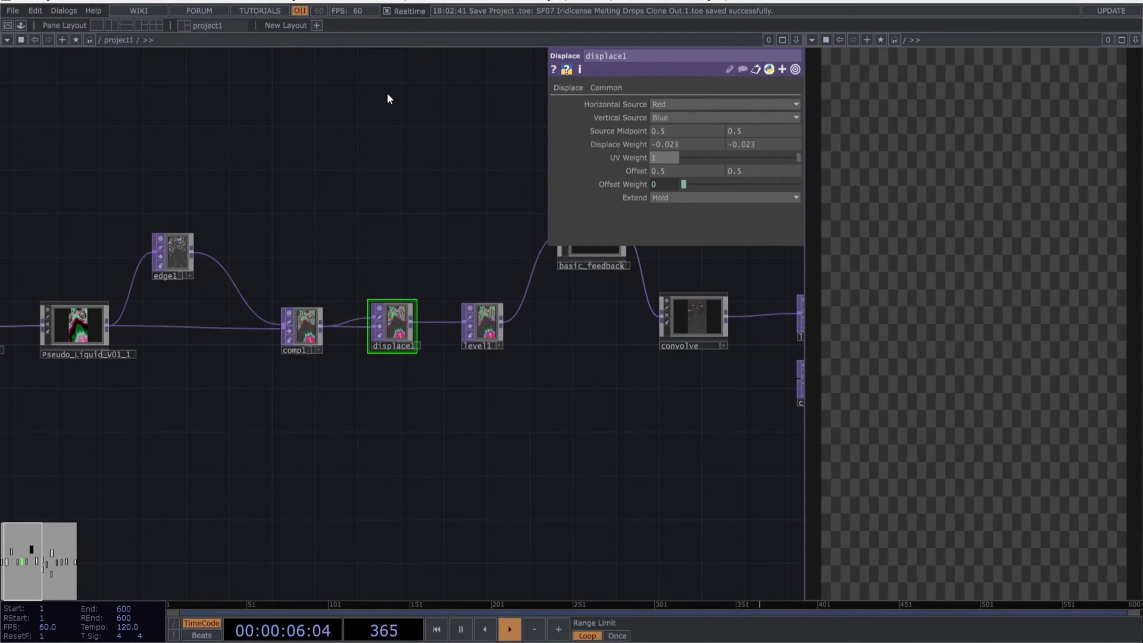
- On level1's Pre page set Black Level 0.16, Brightness 1.31, Gamma 1.11 and Contrast 0.35
click(486, 334)
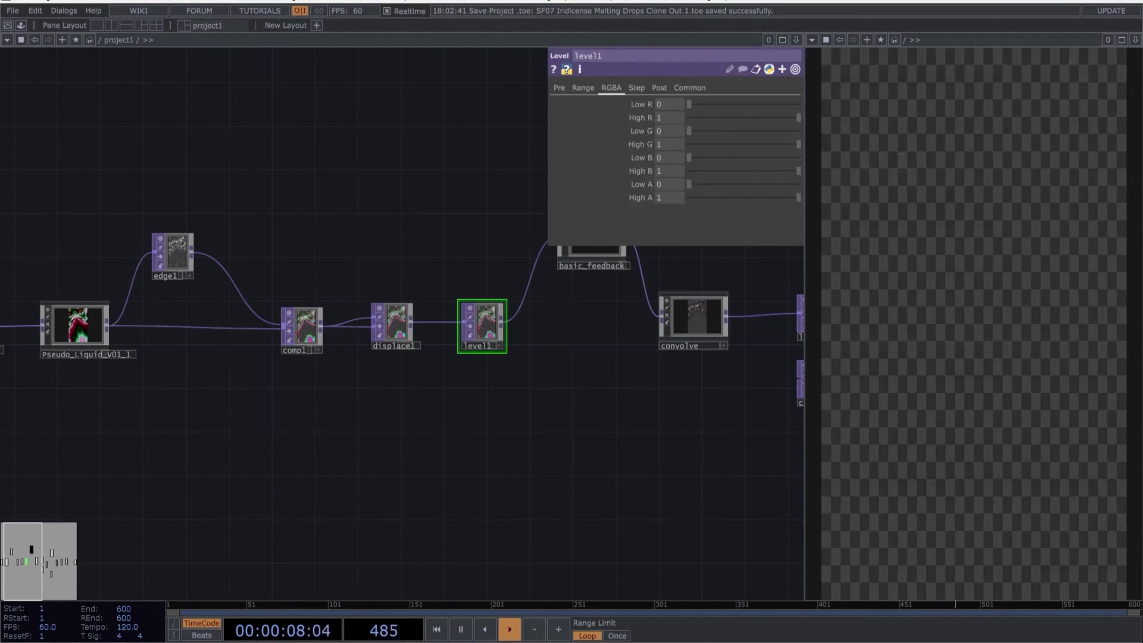
click(558, 89)
click(667, 118)
key(Tab)
text(0.)
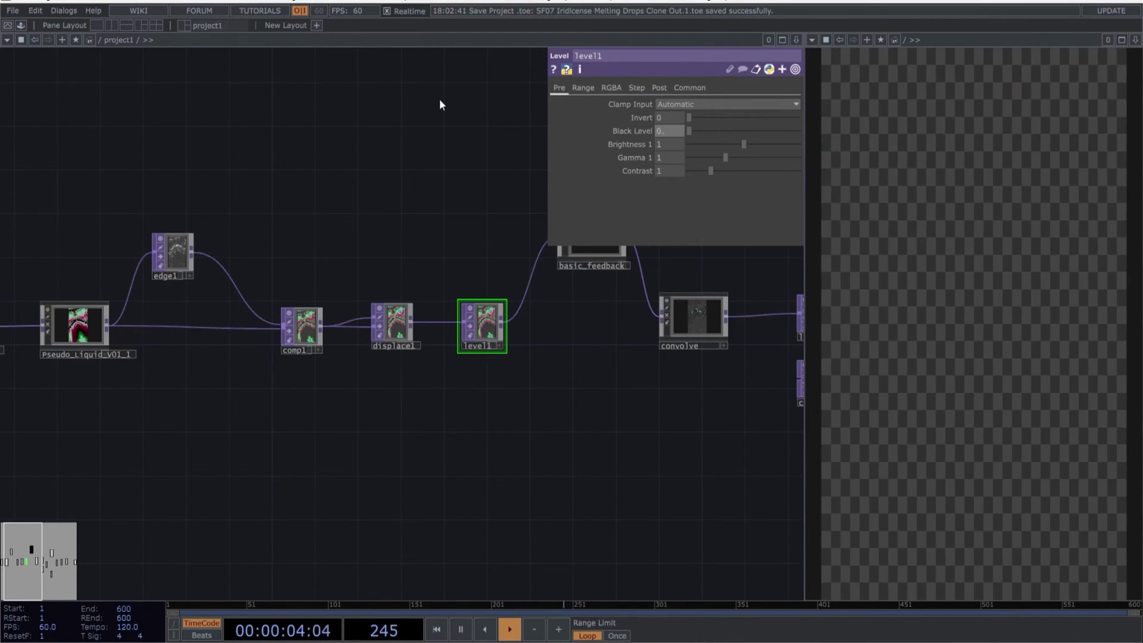
text(16)
key(Tab)
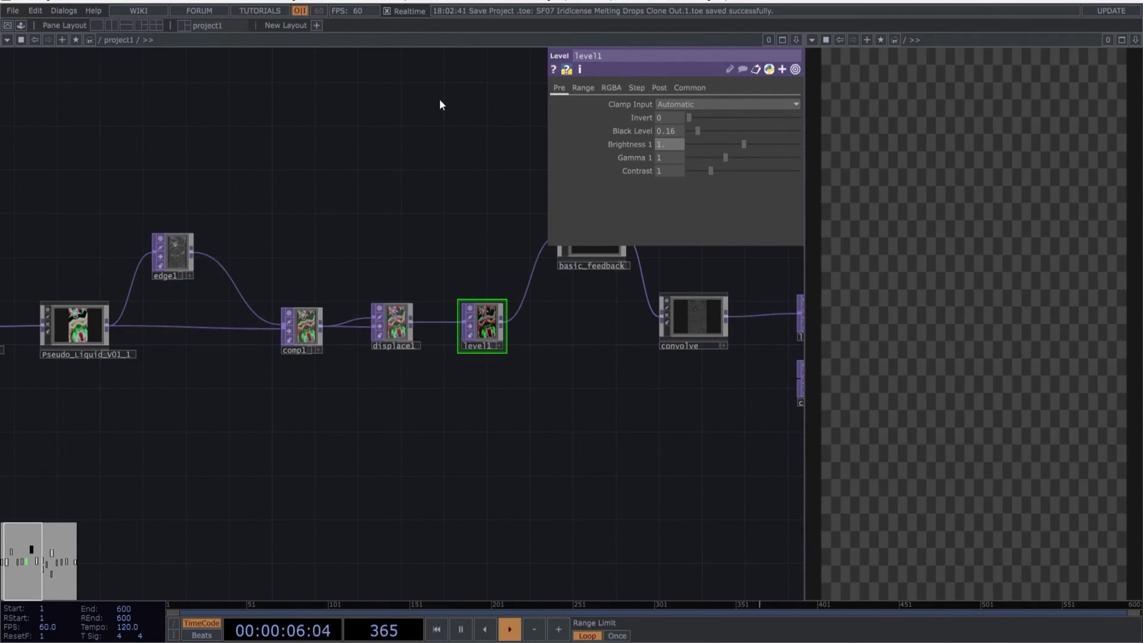
text(31)
key(Tab)
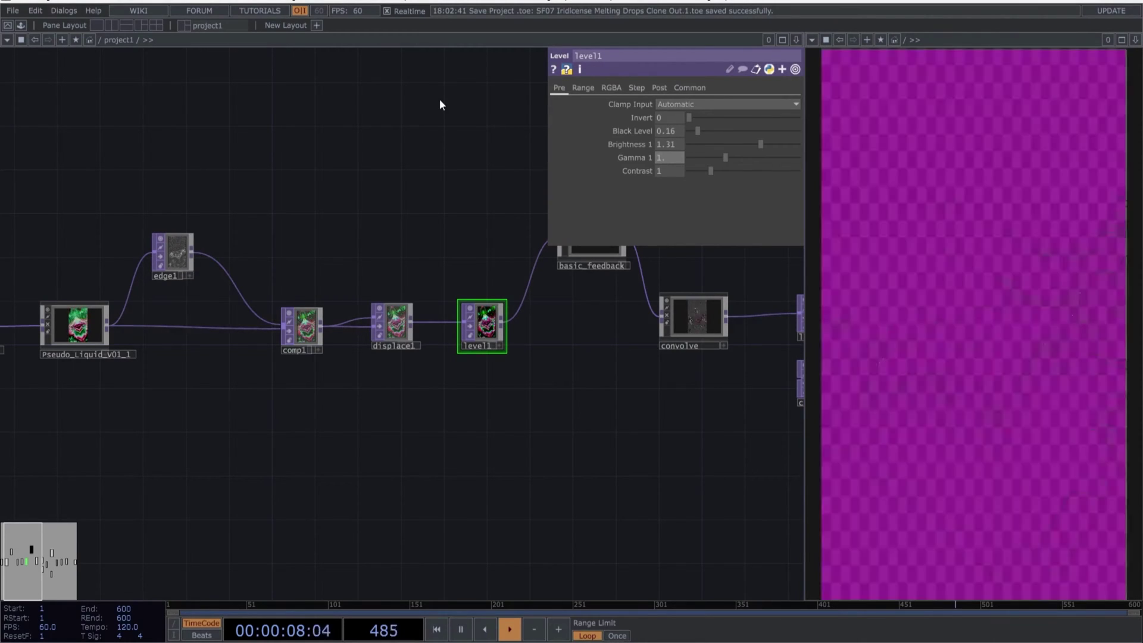
text(11)
key(Tab)
text(0.35)
key(Tab)
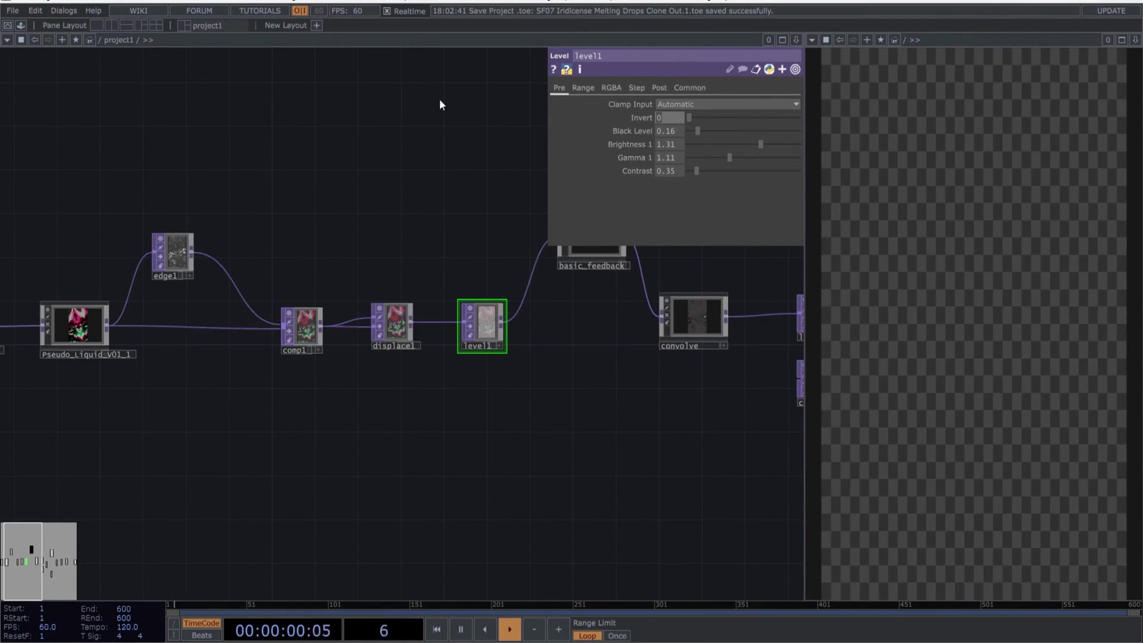
- Toggle level1's node preview off and back on
scroll(484, 346, up, 5)
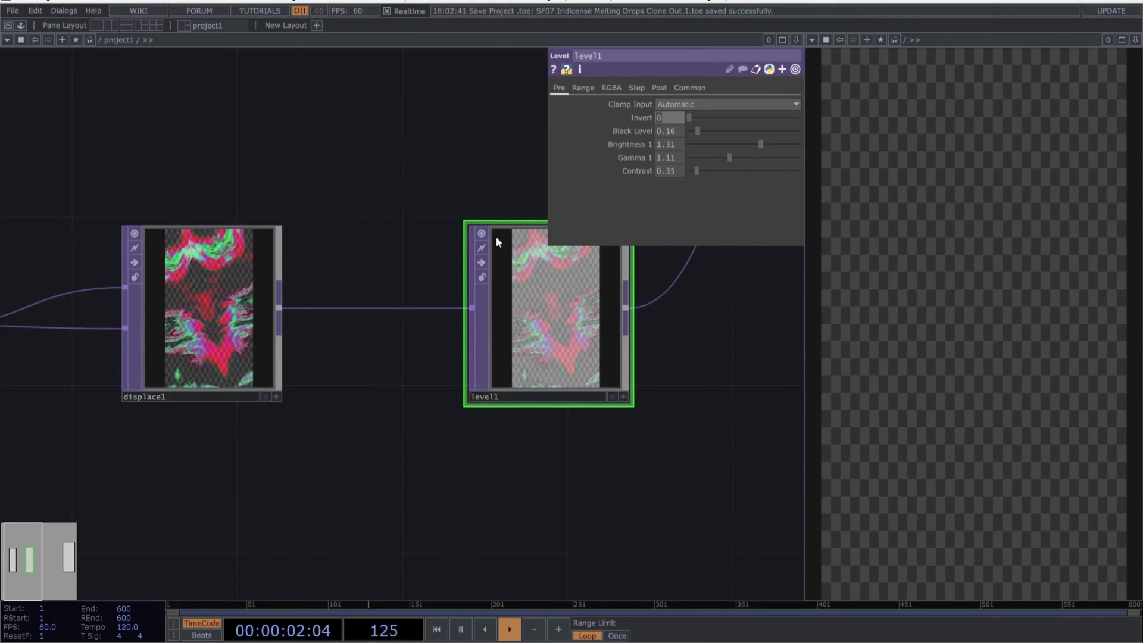
click(484, 233)
click(484, 233)
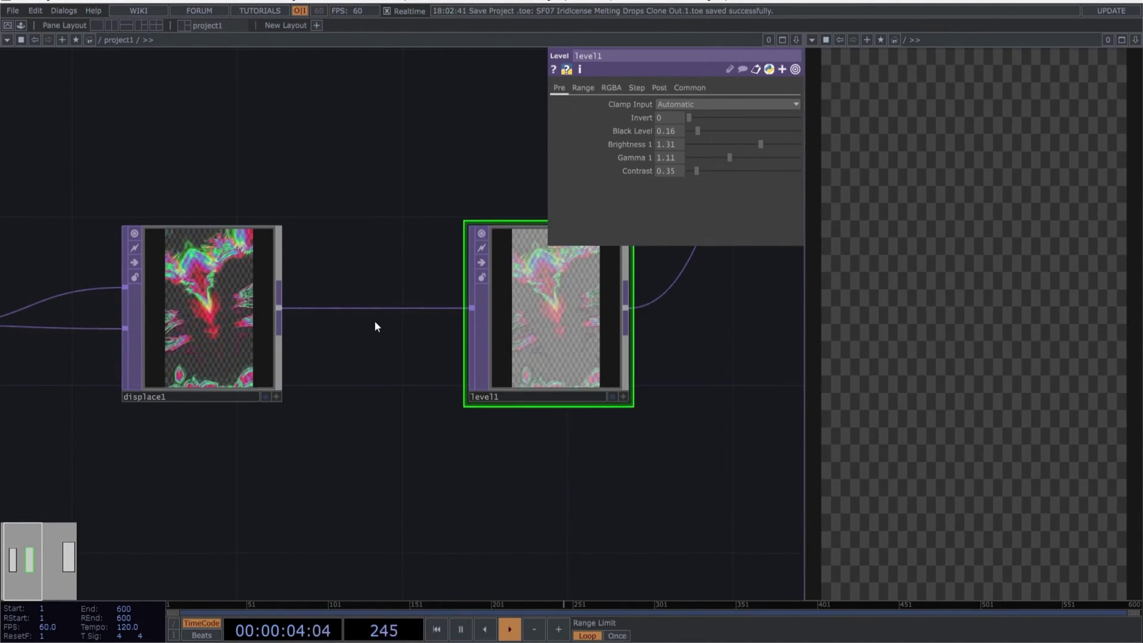
scroll(369, 321, down, 5)
drag(581, 379, 408, 412)
- Set basic_feedback's level Brightness to 1.94, Gamma to 1.55 and Contrast to 4.4
click(322, 245)
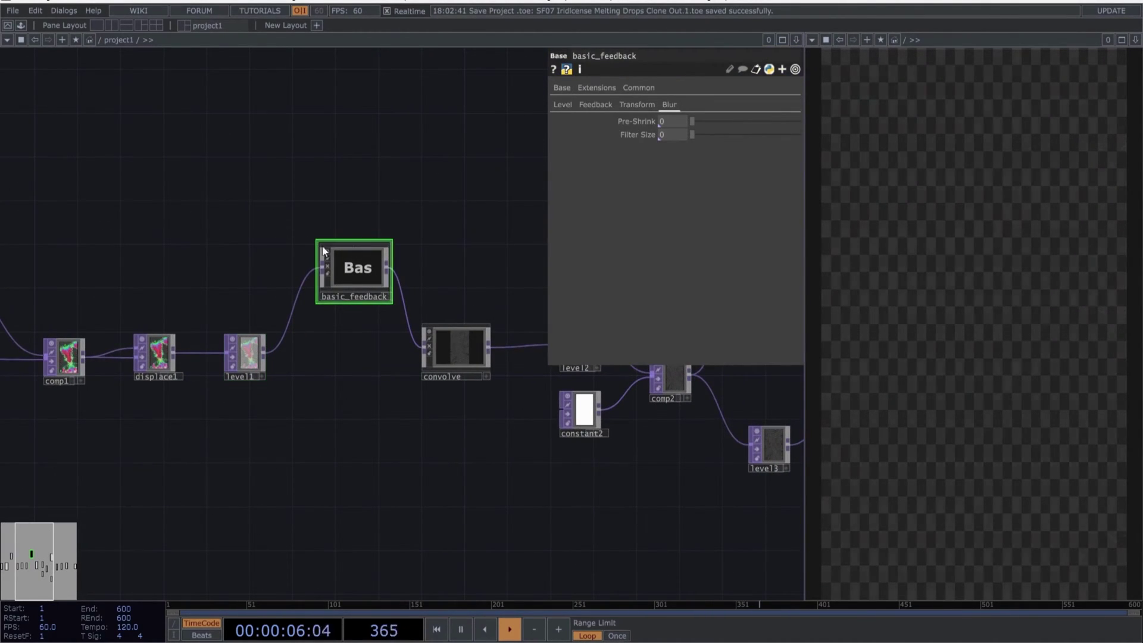
click(560, 108)
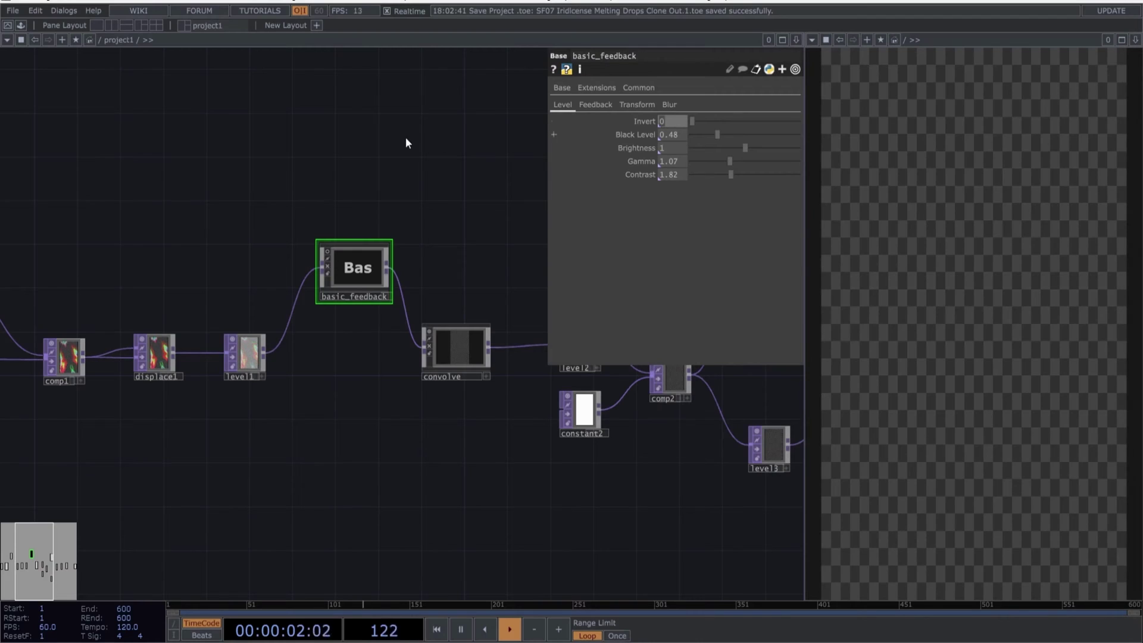
key(Tab)
text(0)
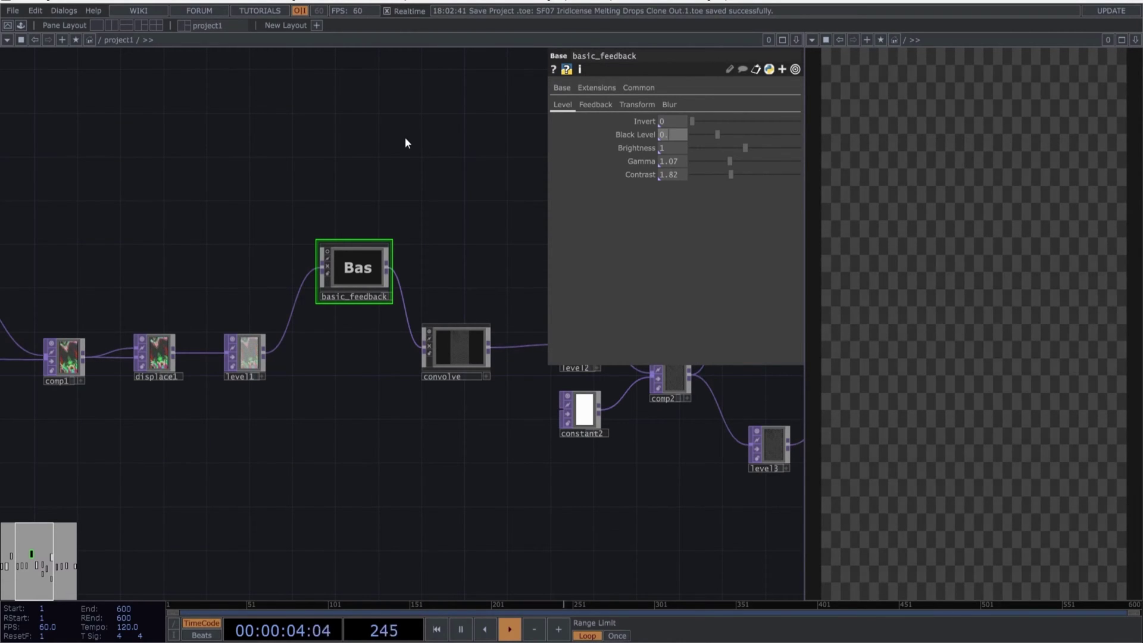
key(Tab)
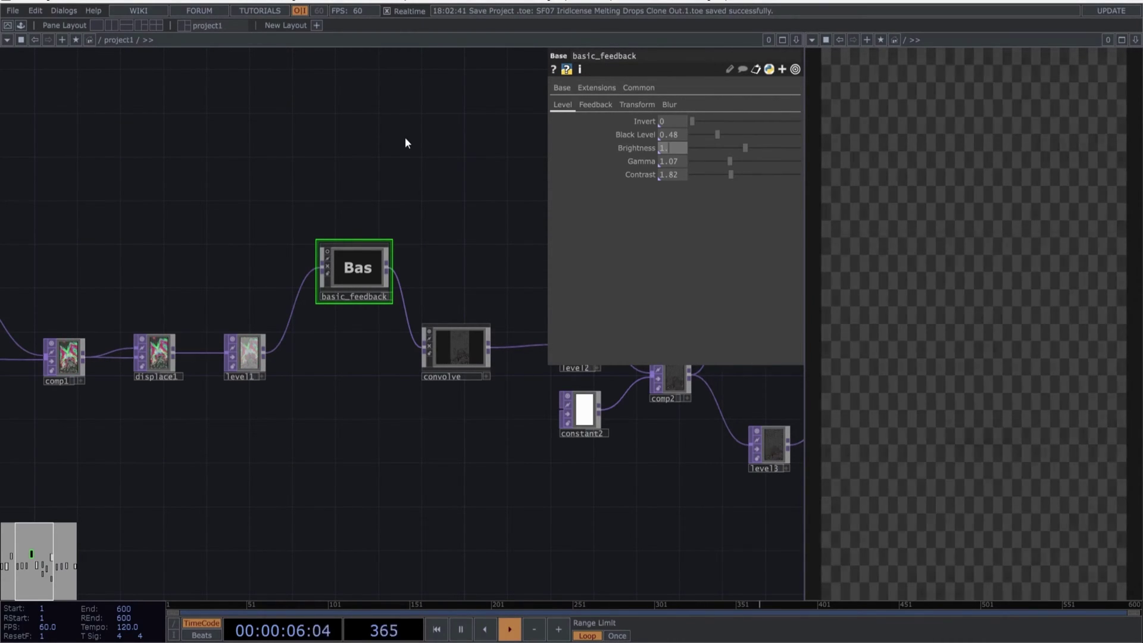
key(Tab)
text(1)
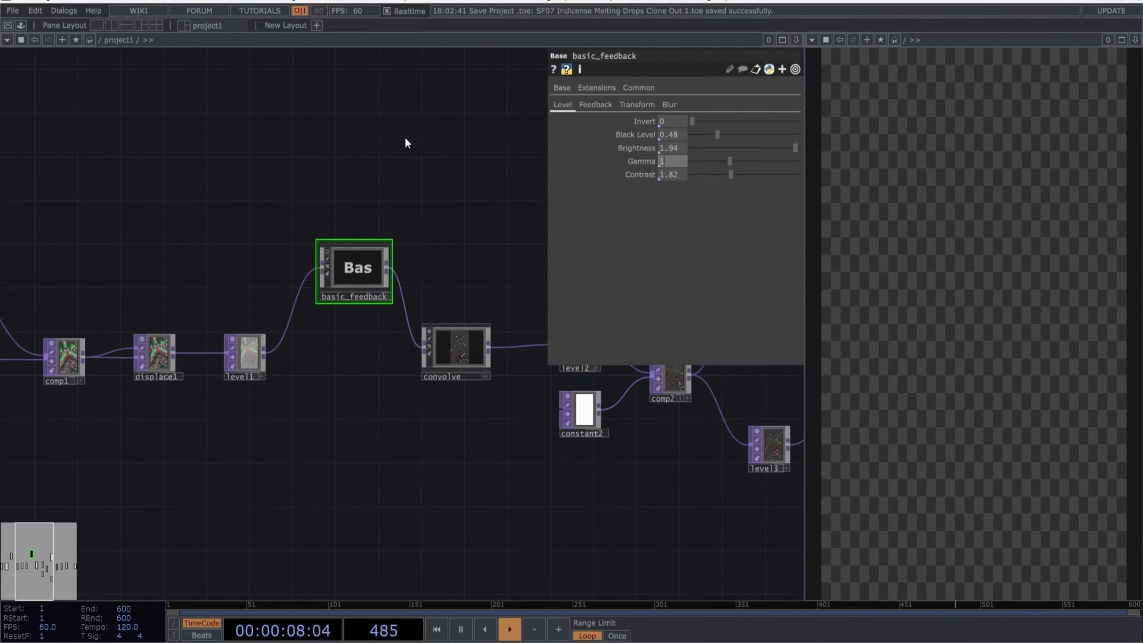
key(Tab)
text(4.4)
key(Tab)
- Set the Feedback Weight to 0.721
click(603, 105)
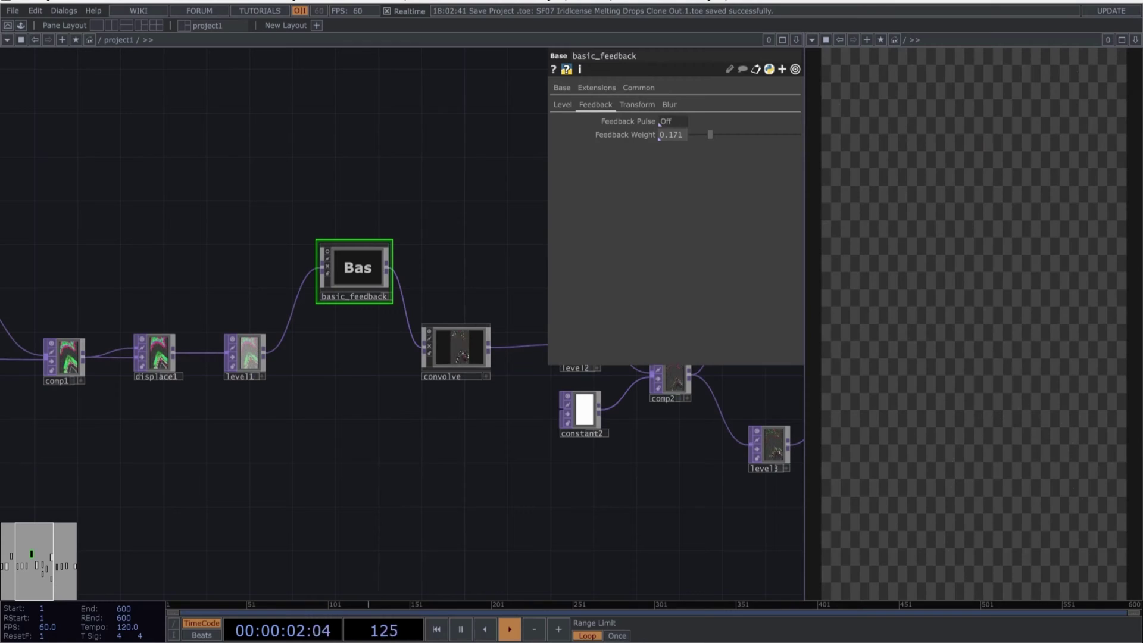
click(679, 135)
text(0)
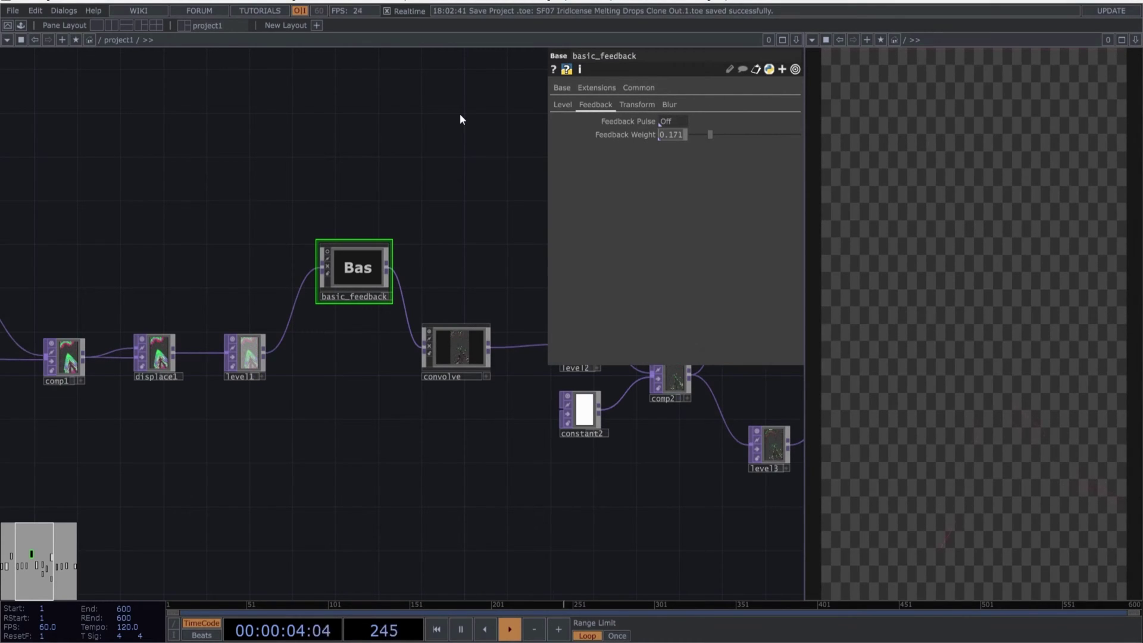
text(.721)
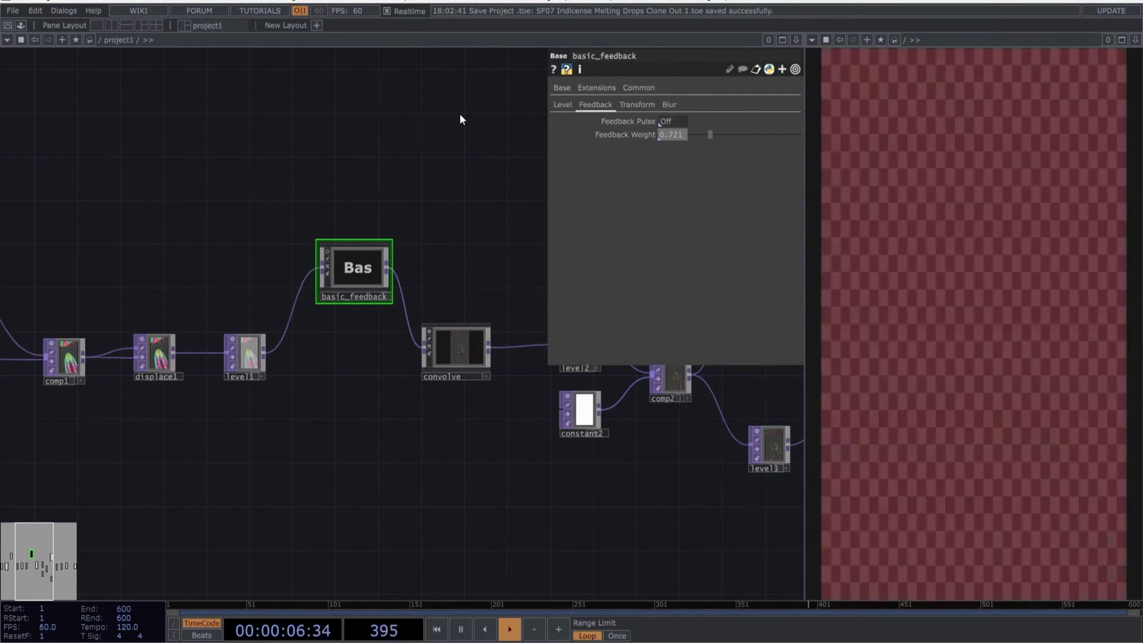
key(Return)
- Set the feedback Translate to -0.001 / 0.002 and Scale to 0.999 on both axes
click(638, 106)
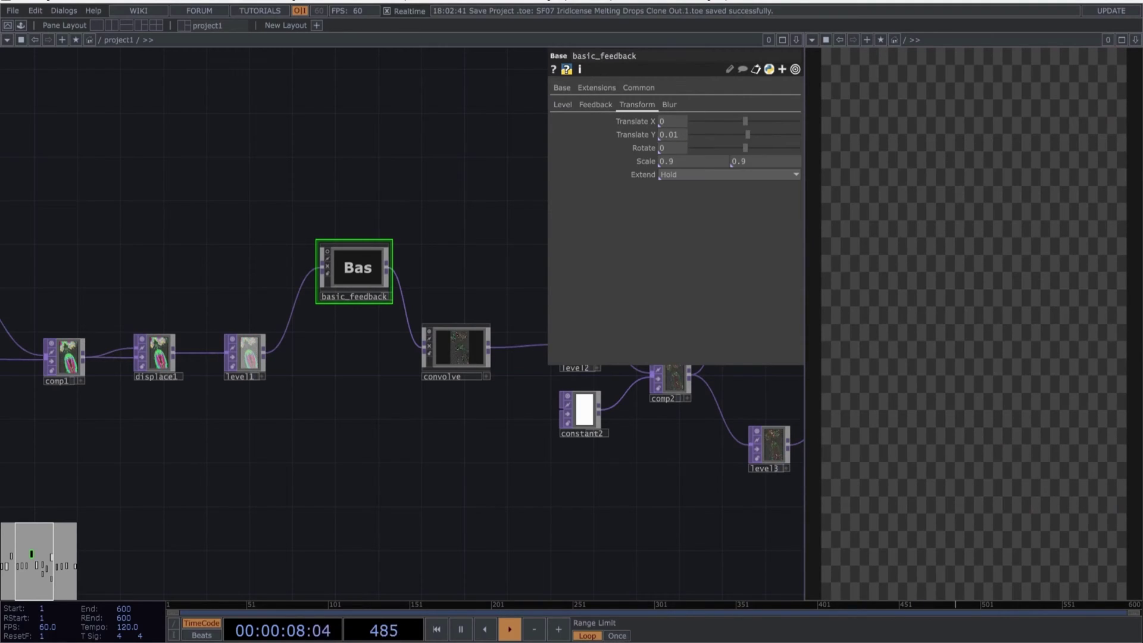
drag(667, 121, 524, 123)
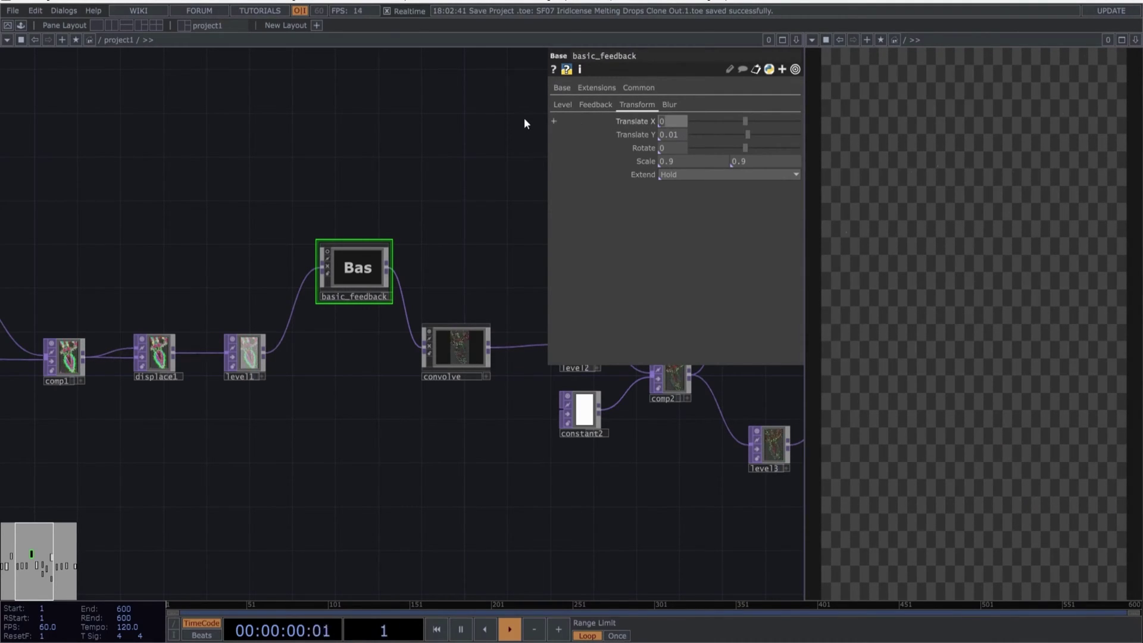
key(Tab)
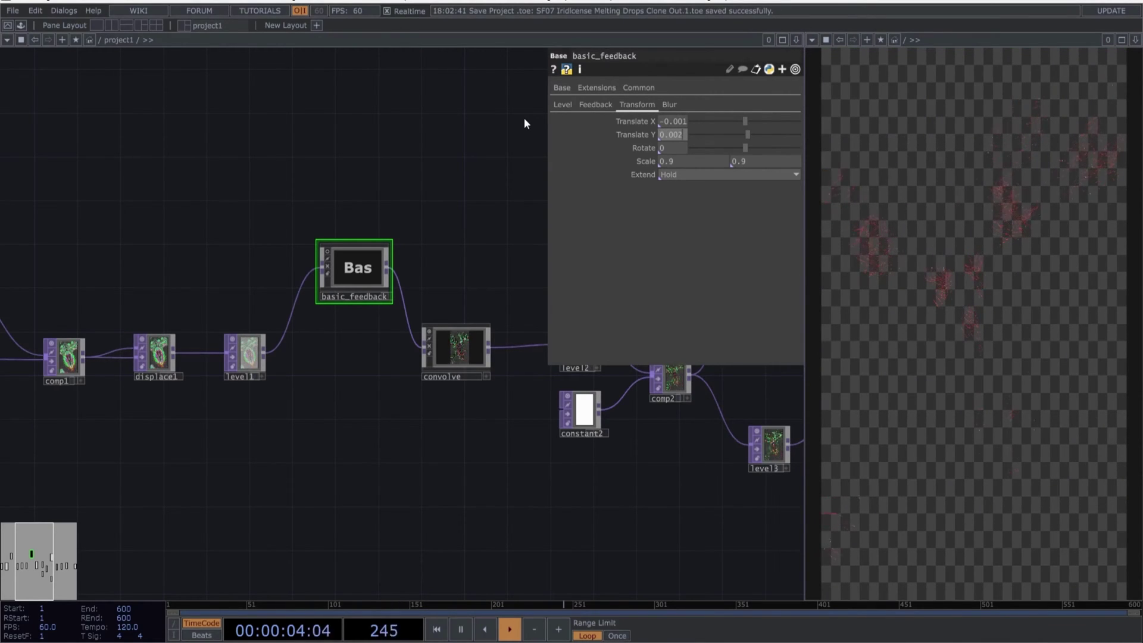
text(0.002)
key(Tab)
text(0.999)
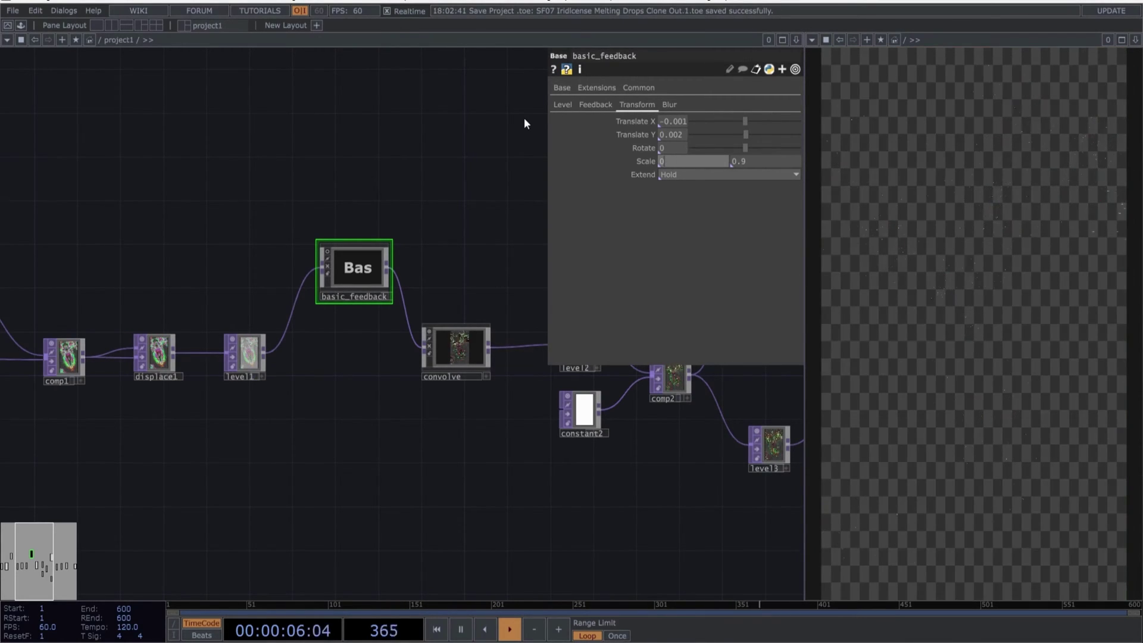
key(Tab)
text(0.999)
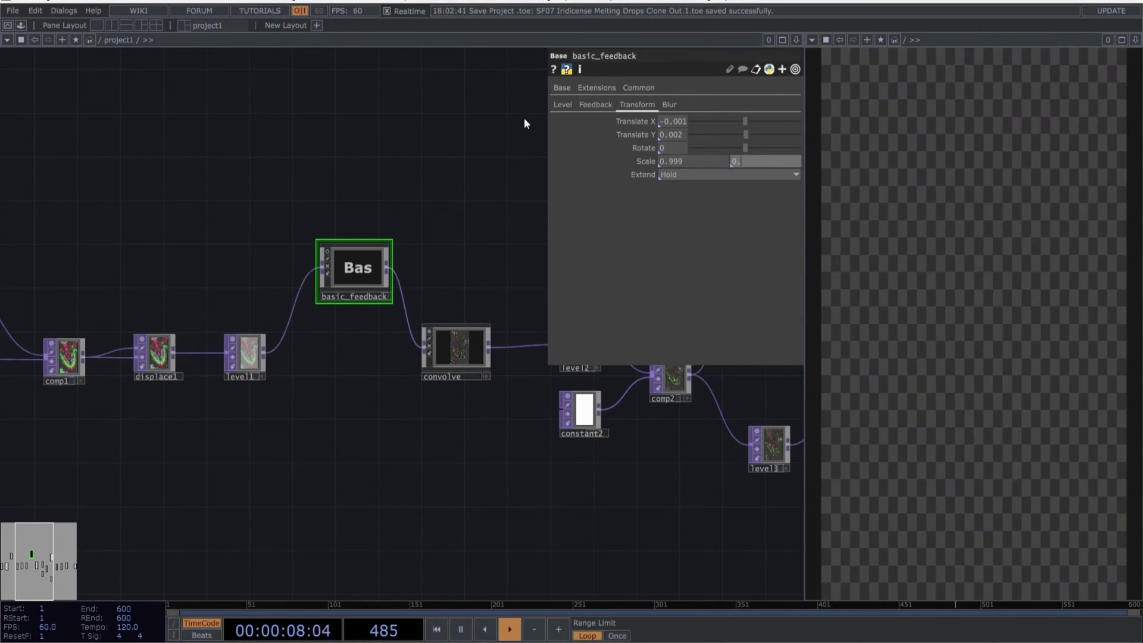
key(Tab)
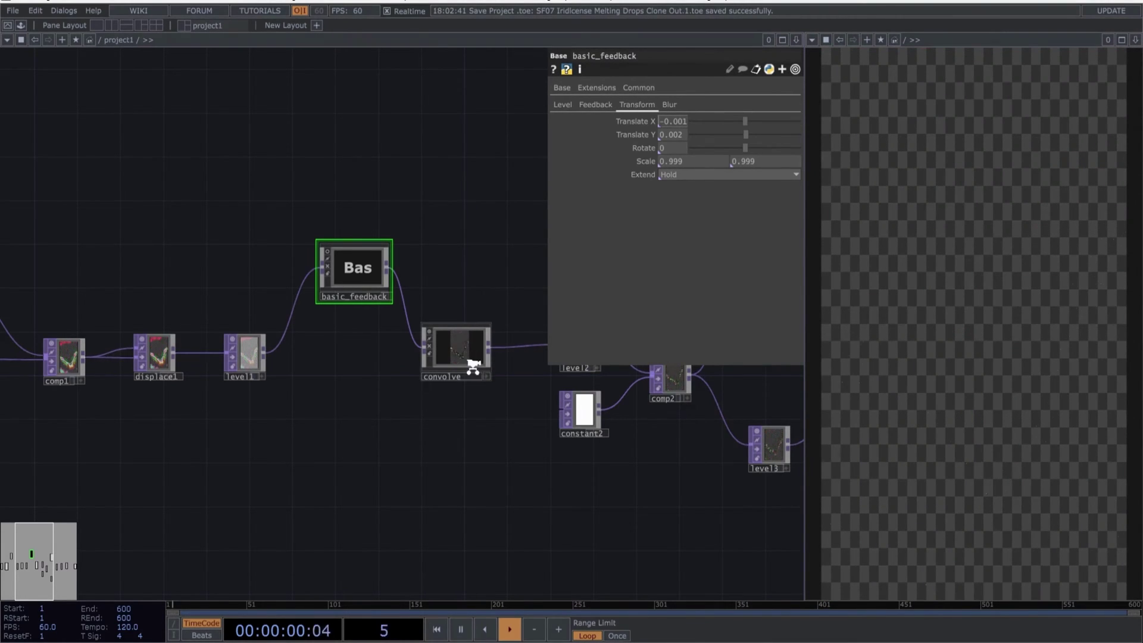
scroll(467, 360, up, 10)
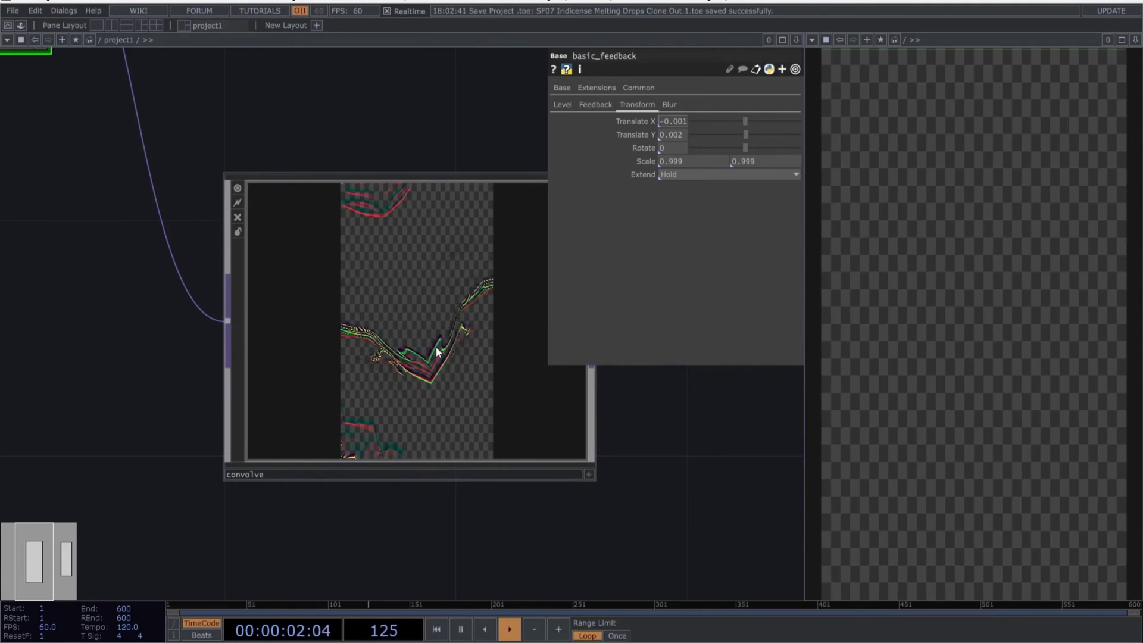
- Enable Invert on level2 with Black Level 0.58, Brightness 0.79, Gamma 0.73 and Contrast 1.28
click(360, 361)
scroll(482, 410, down, 10)
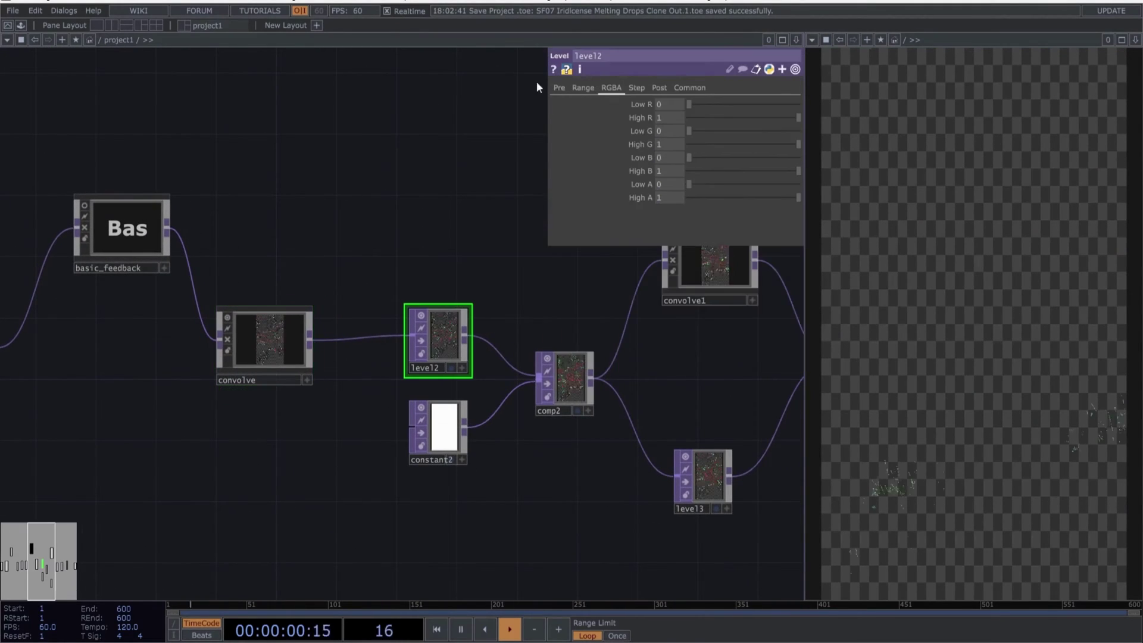
click(560, 88)
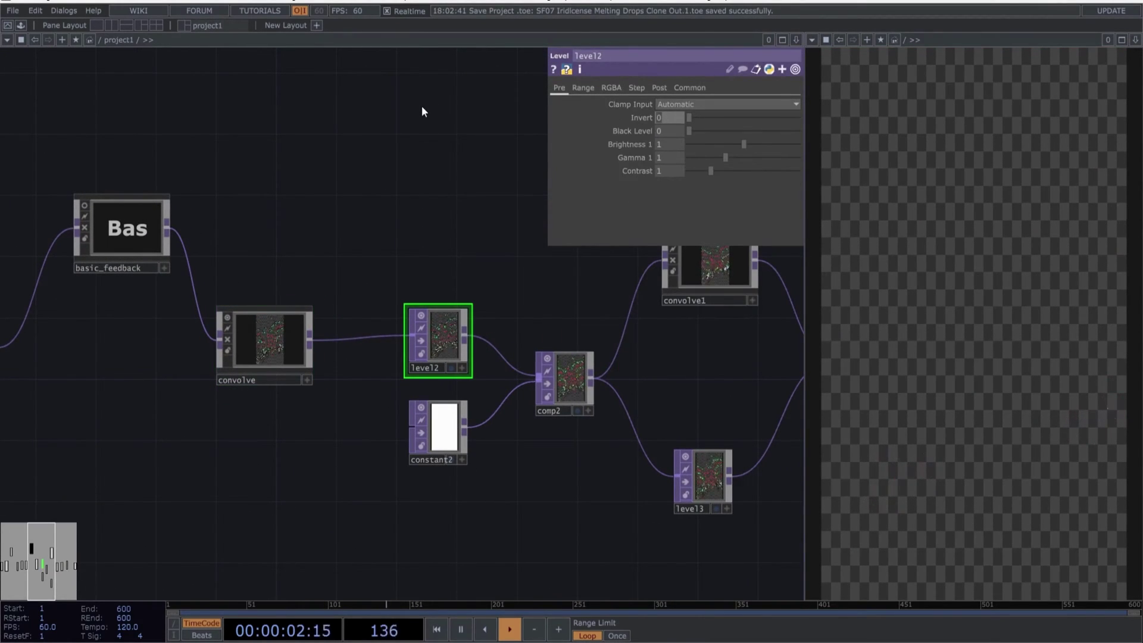
text(1)
key(Tab)
text(0.58)
key(Tab)
text(0.7)
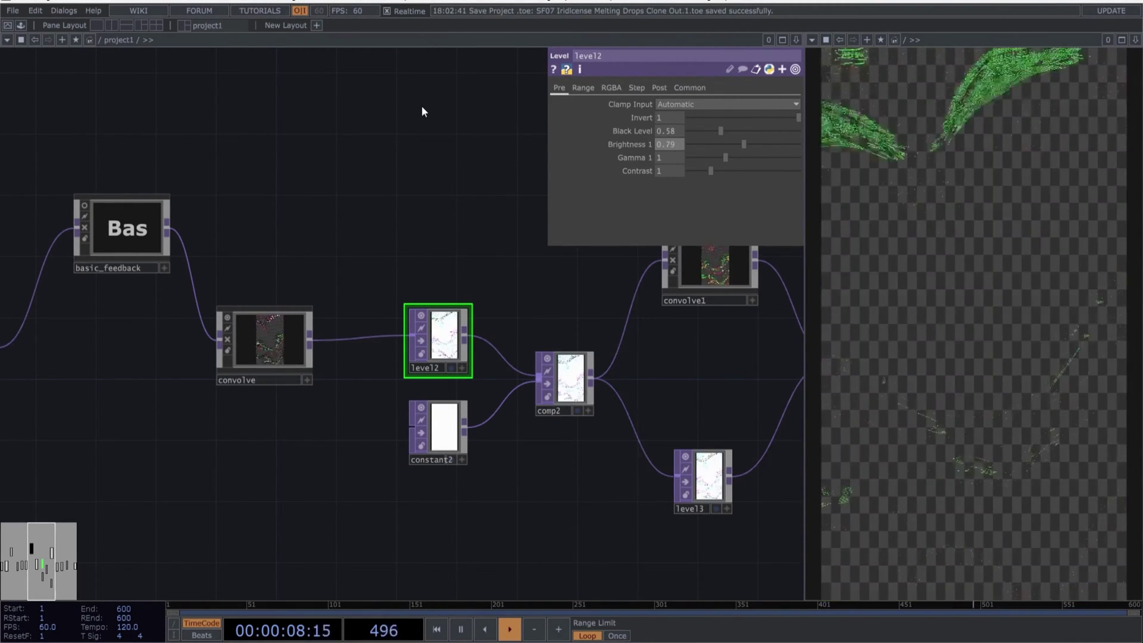
text(9)
key(Tab)
text(0.7)
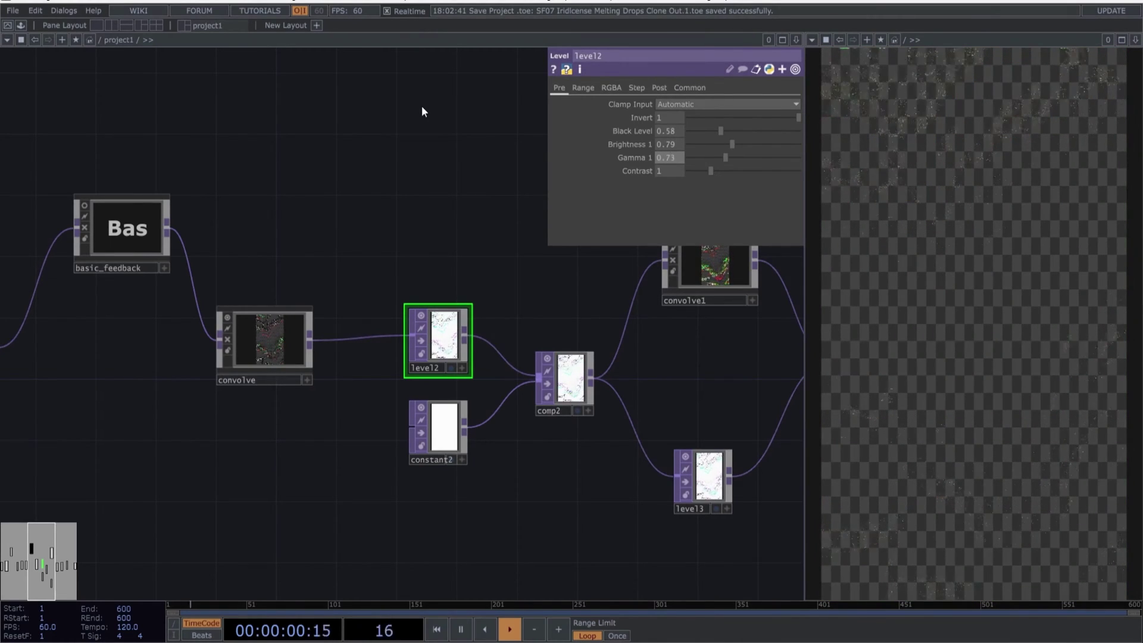
text(3)
key(Tab)
text(1.2)
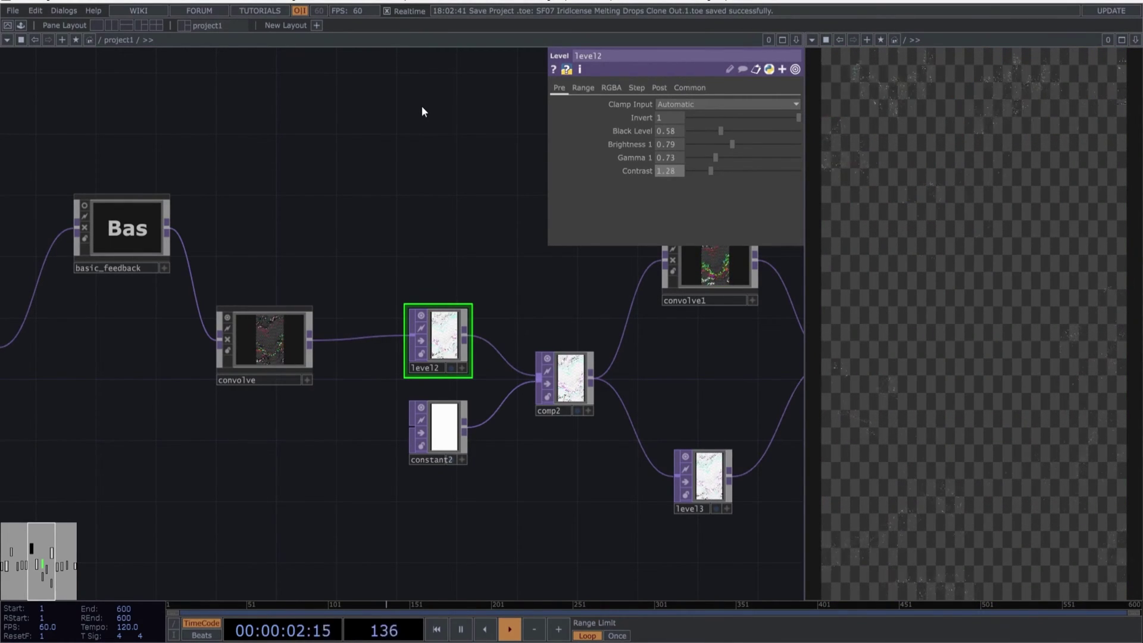
text(8)
key(Tab)
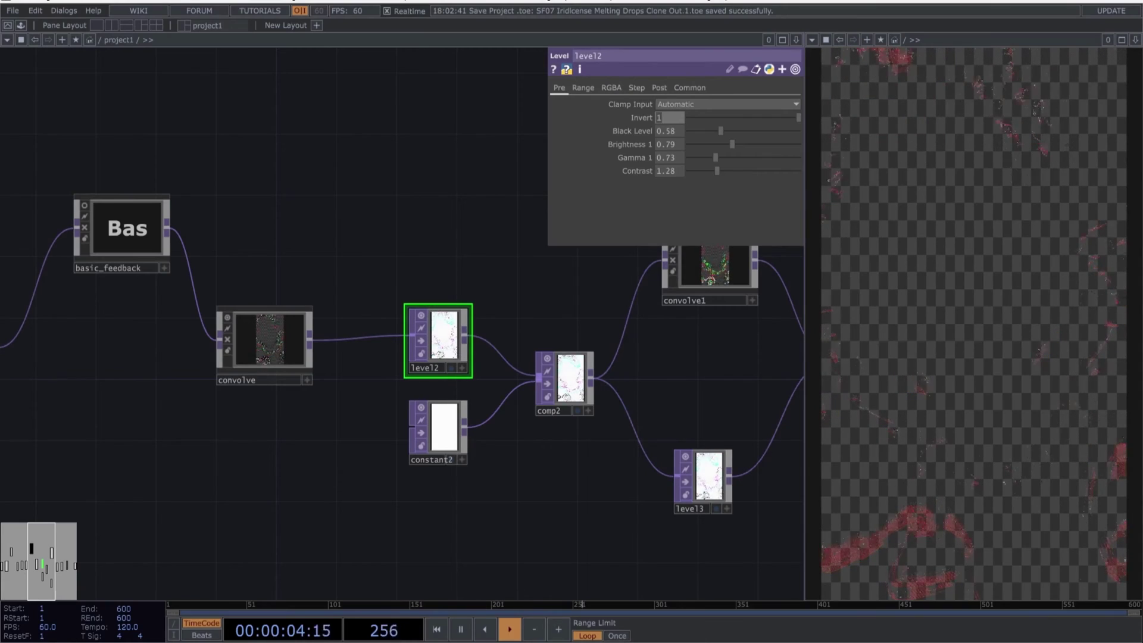
- Inspect constant2's parameters, then select comp2 further along the network
click(431, 451)
drag(574, 486, 359, 459)
click(356, 387)
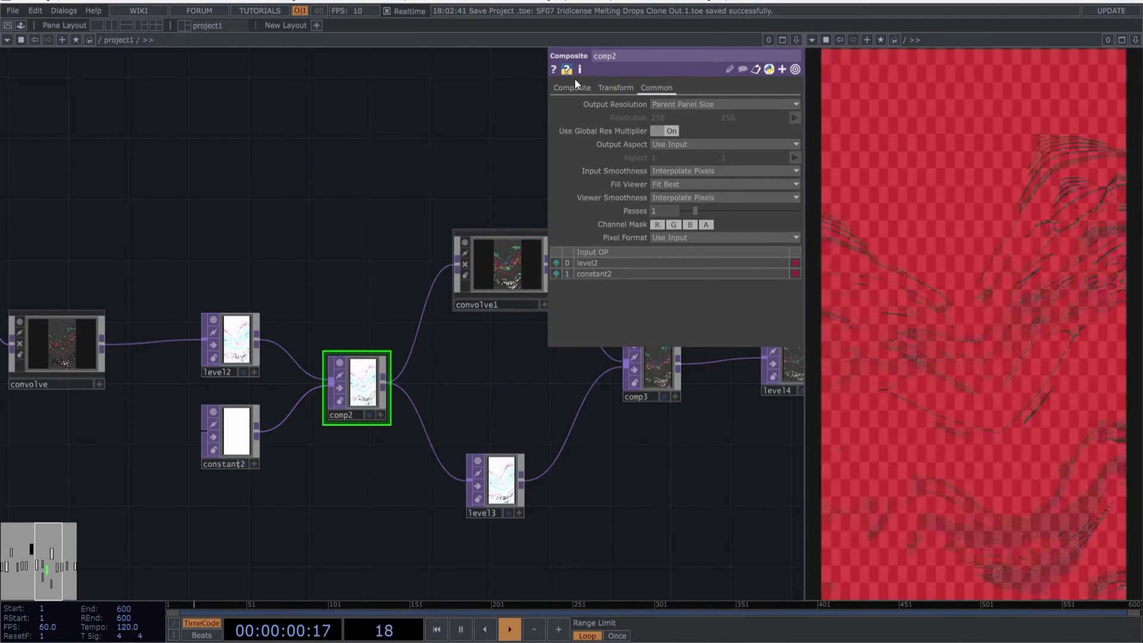
- Set comp2's blend operation to Negate
click(572, 87)
click(694, 157)
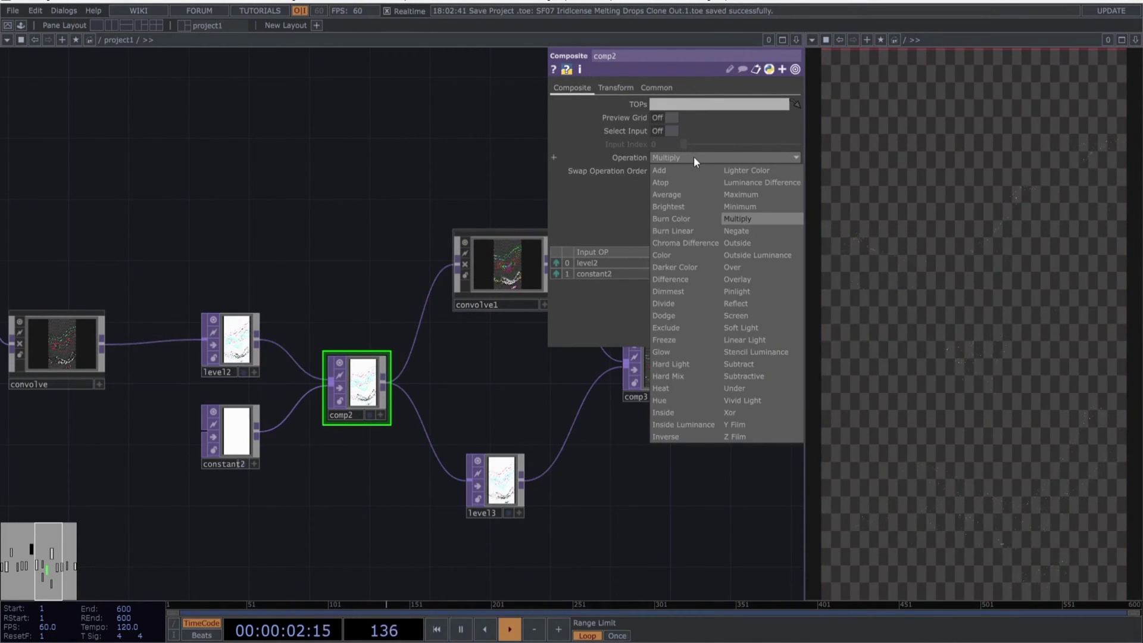
click(749, 230)
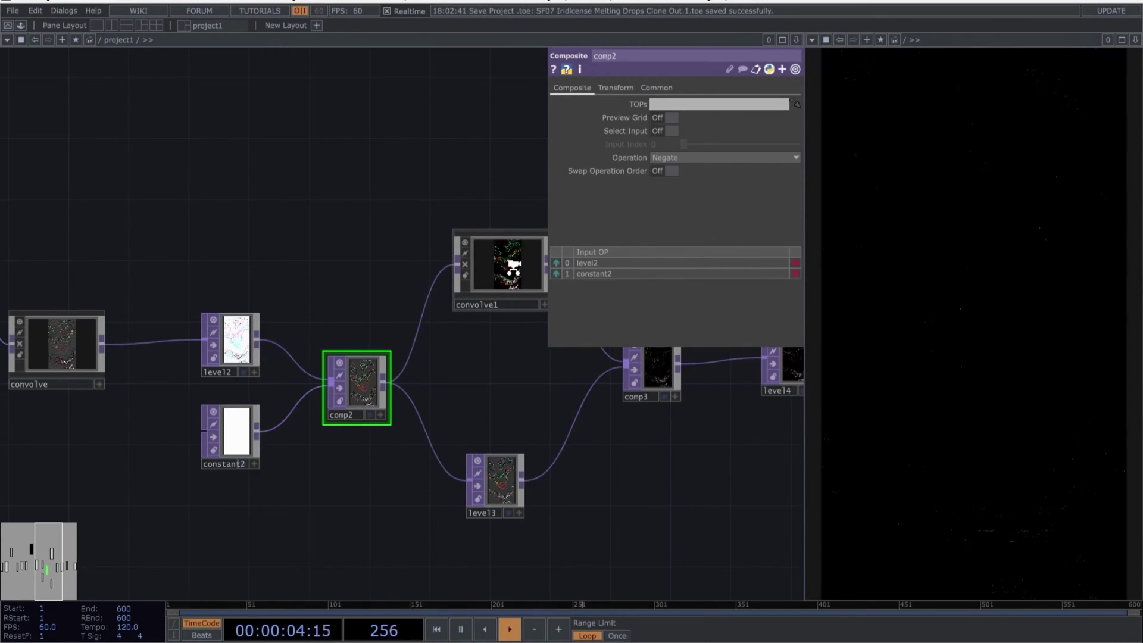
scroll(513, 266, up, 8)
scroll(446, 262, down, 8)
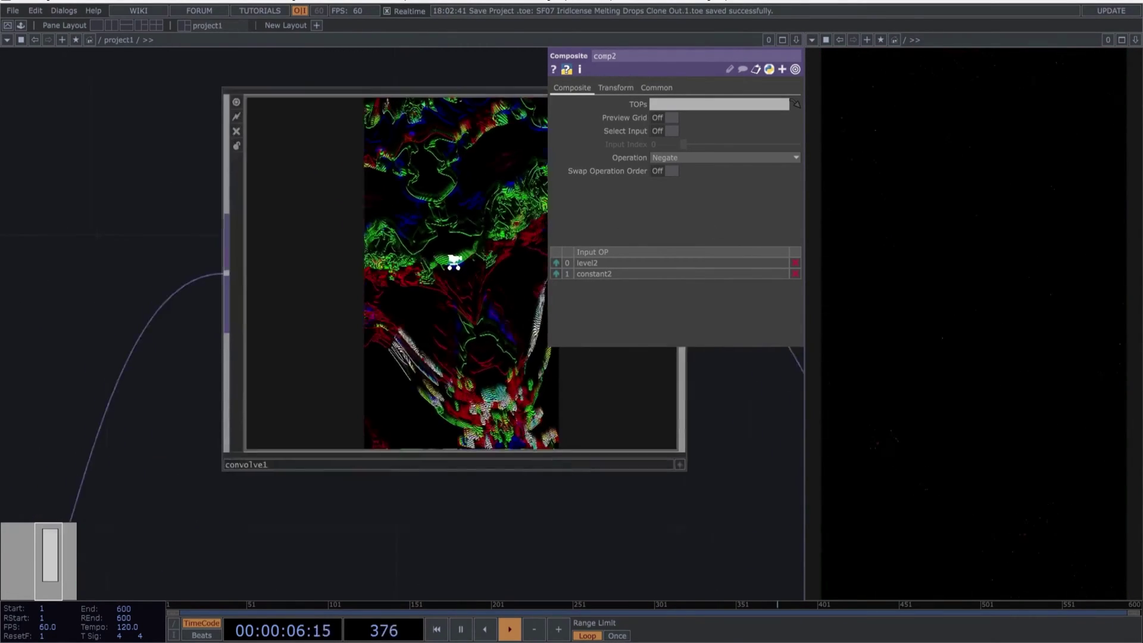
drag(444, 390, 353, 389)
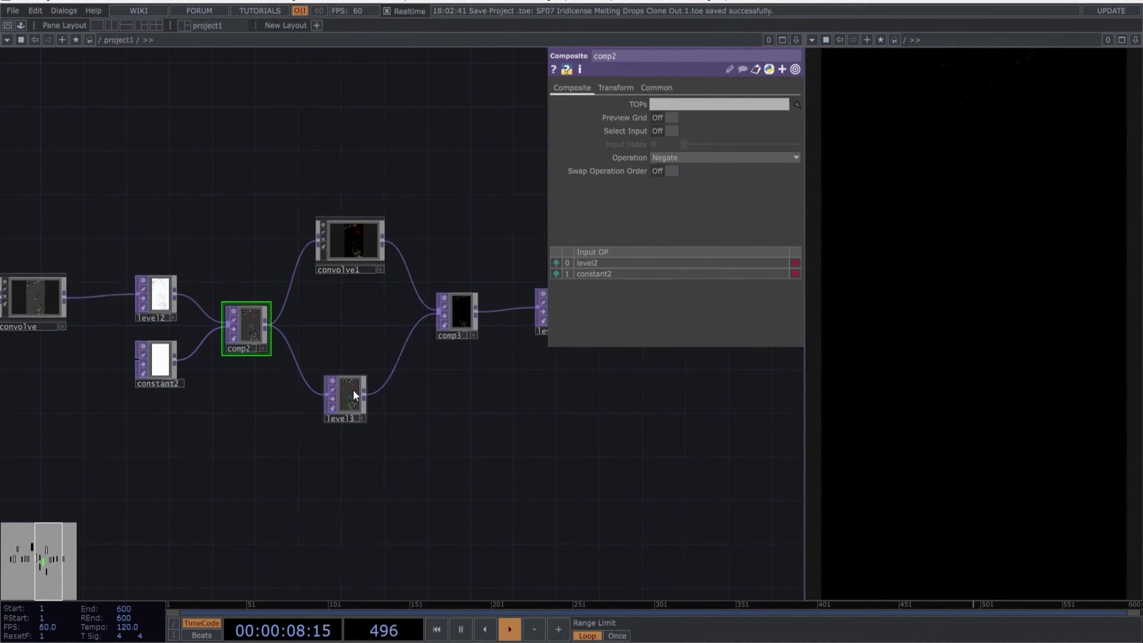
- Set level3's Pre Brightness to 0.48, Gamma to 1.08 and Contrast to 1.08
click(353, 390)
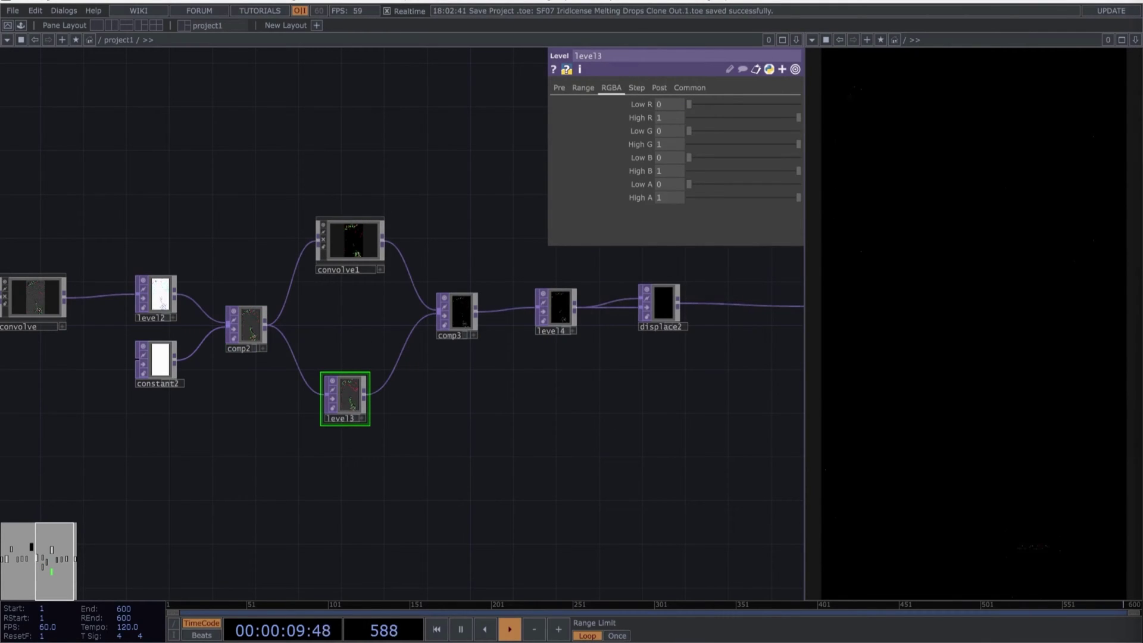
click(560, 88)
key(Tab)
key(Tab)
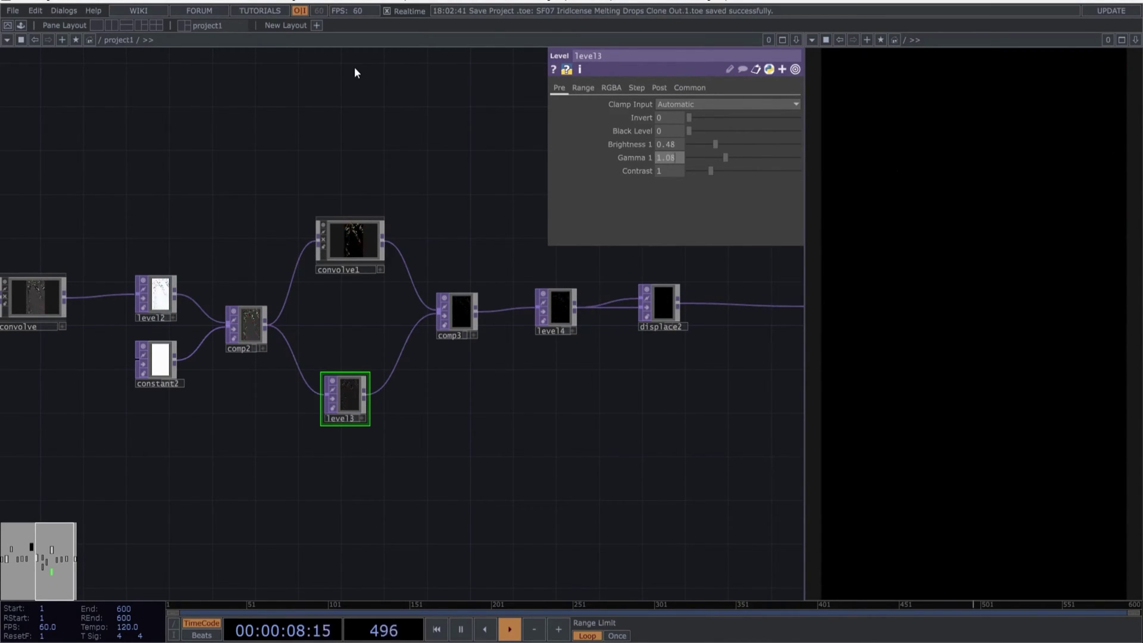
text(8)
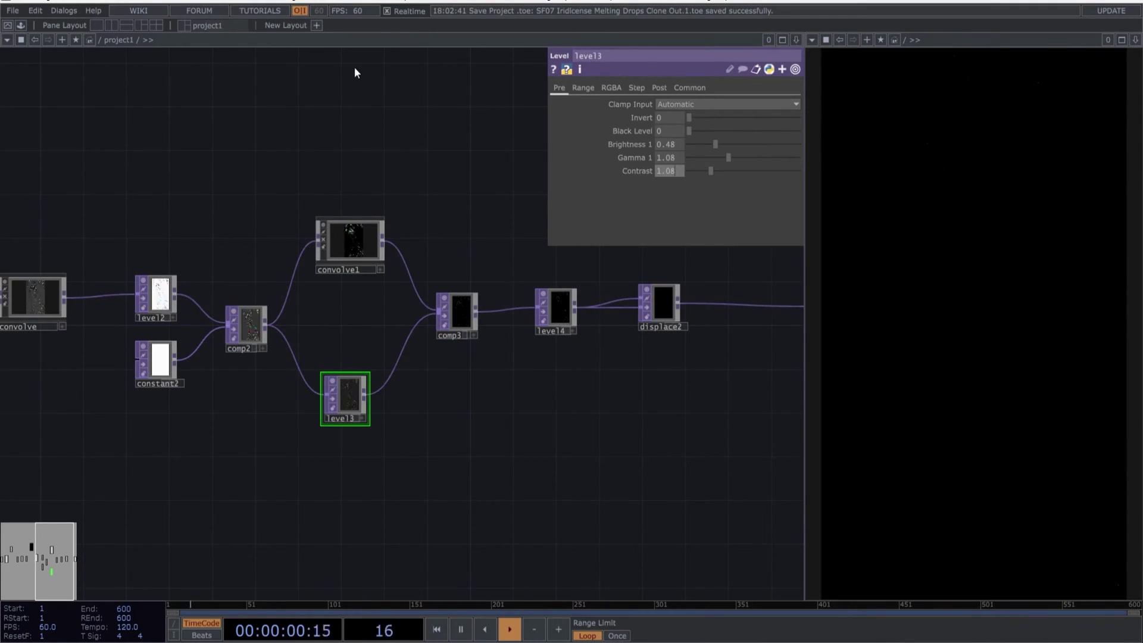
key(Tab)
- Set comp3's blend operation to Average
click(466, 317)
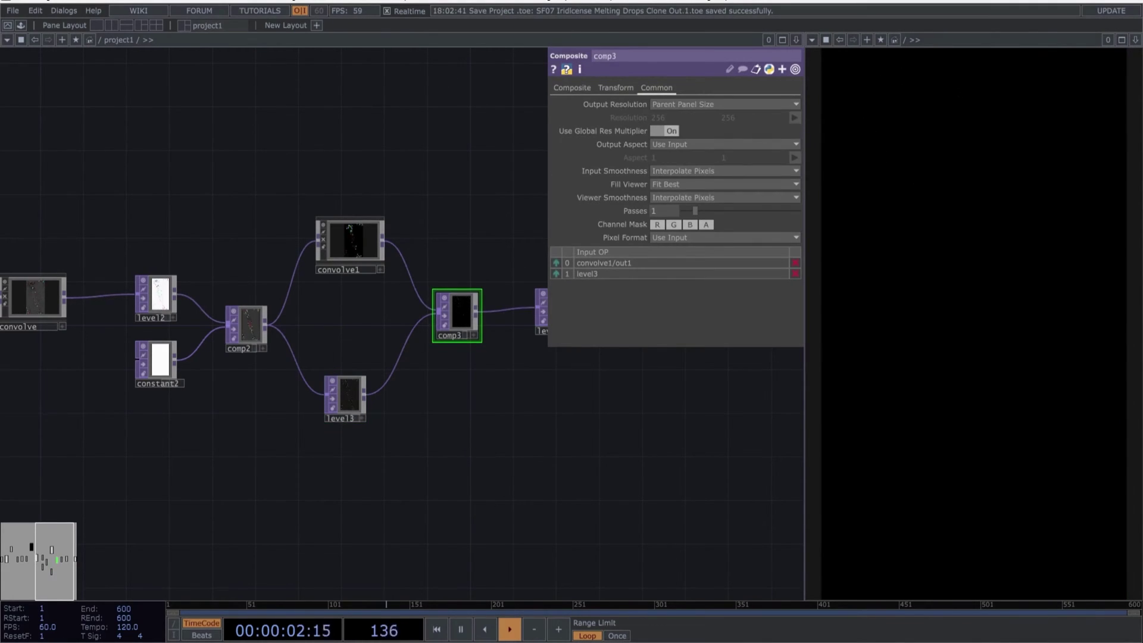
click(562, 87)
click(675, 158)
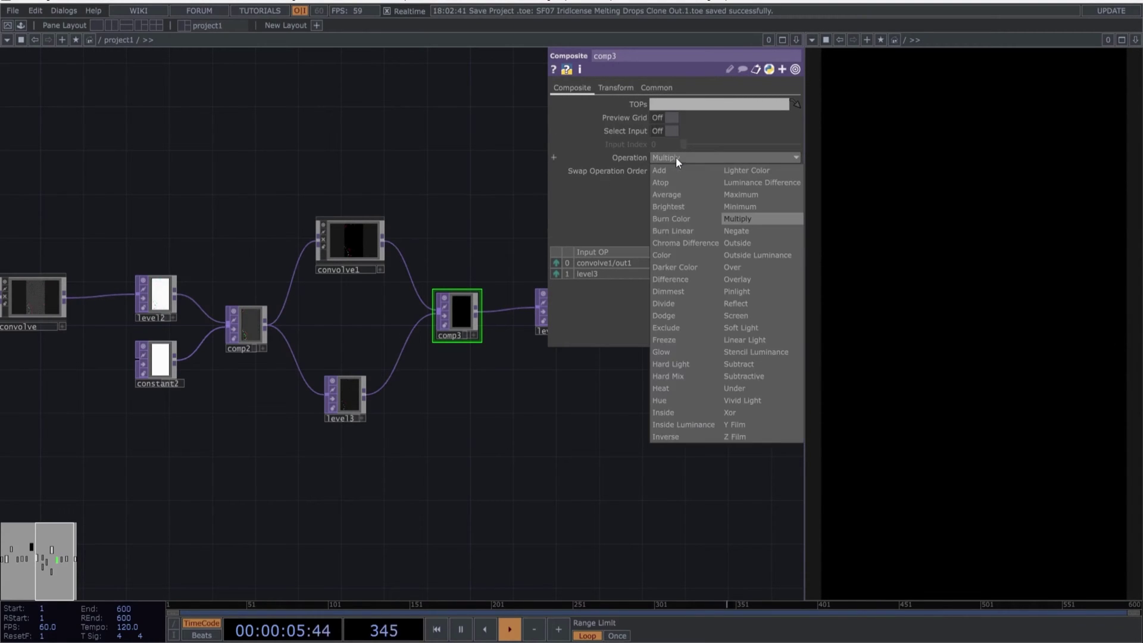
click(670, 194)
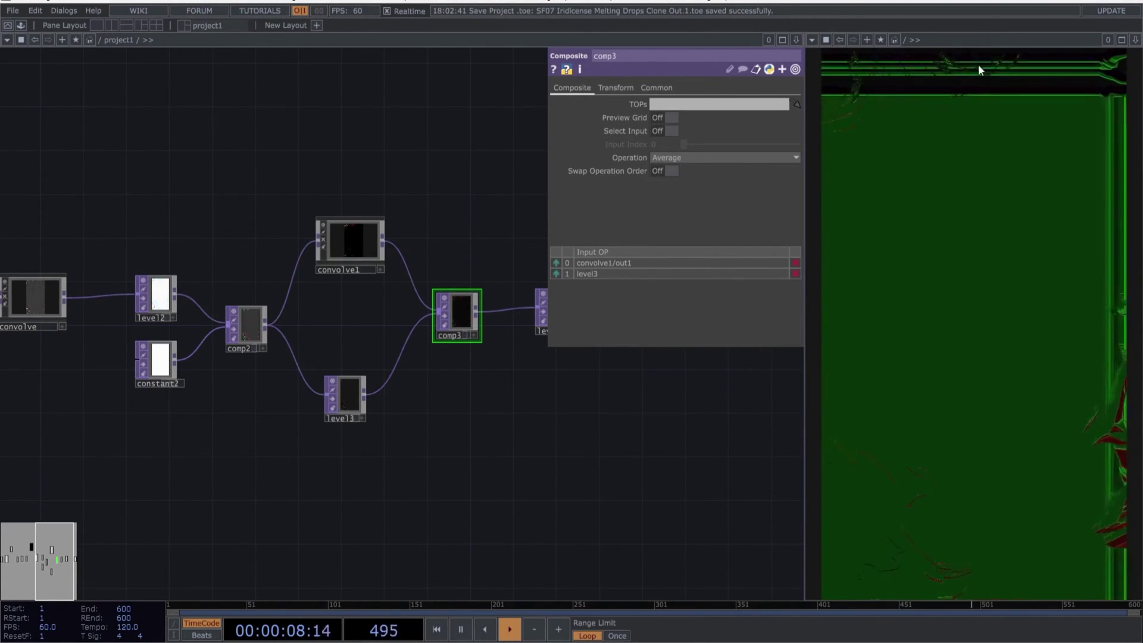
drag(609, 391, 424, 393)
- Invert and retune level4's Pre page, and set displace2's Displace Weight to -0.01 on both axes
click(380, 326)
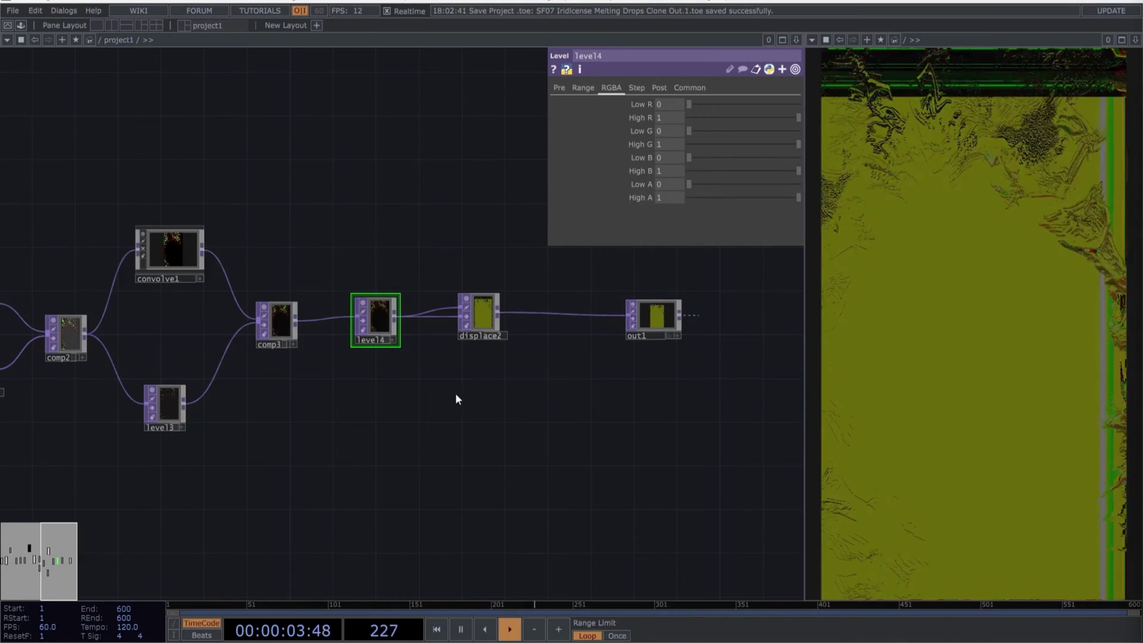
click(559, 87)
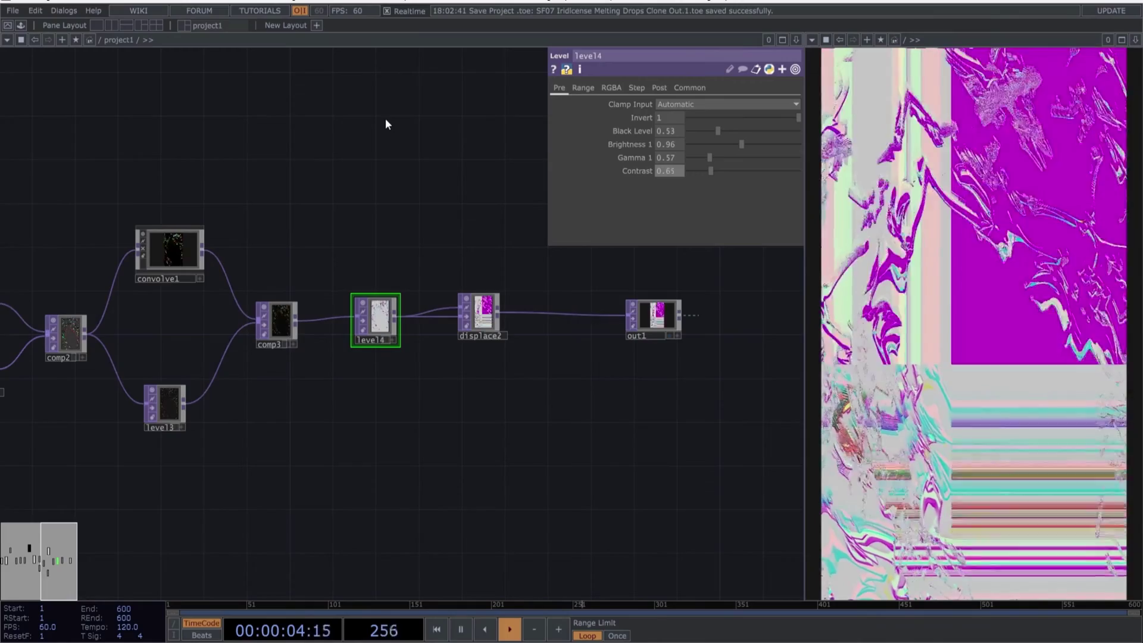
click(482, 319)
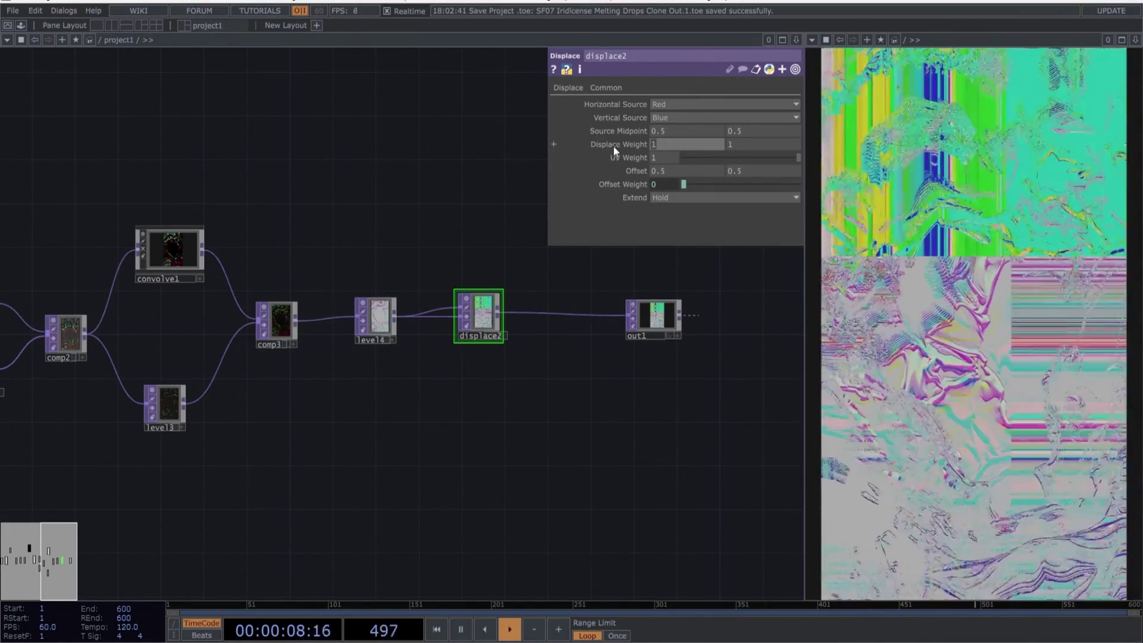
drag(613, 146, 338, 114)
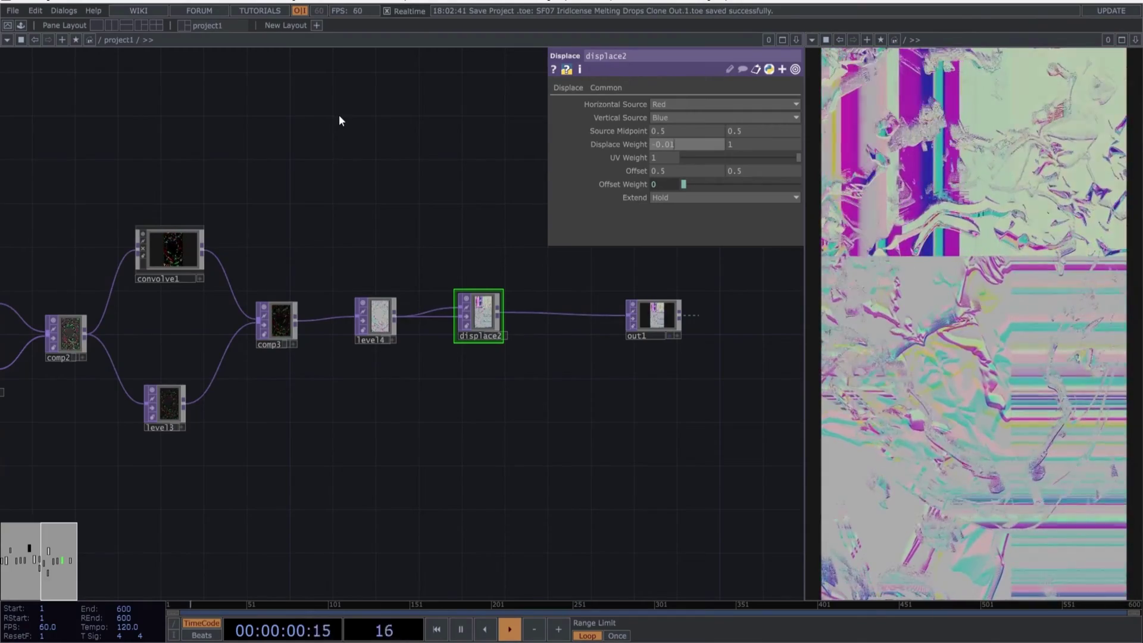
key(Tab)
text(-0.01)
key(Tab)
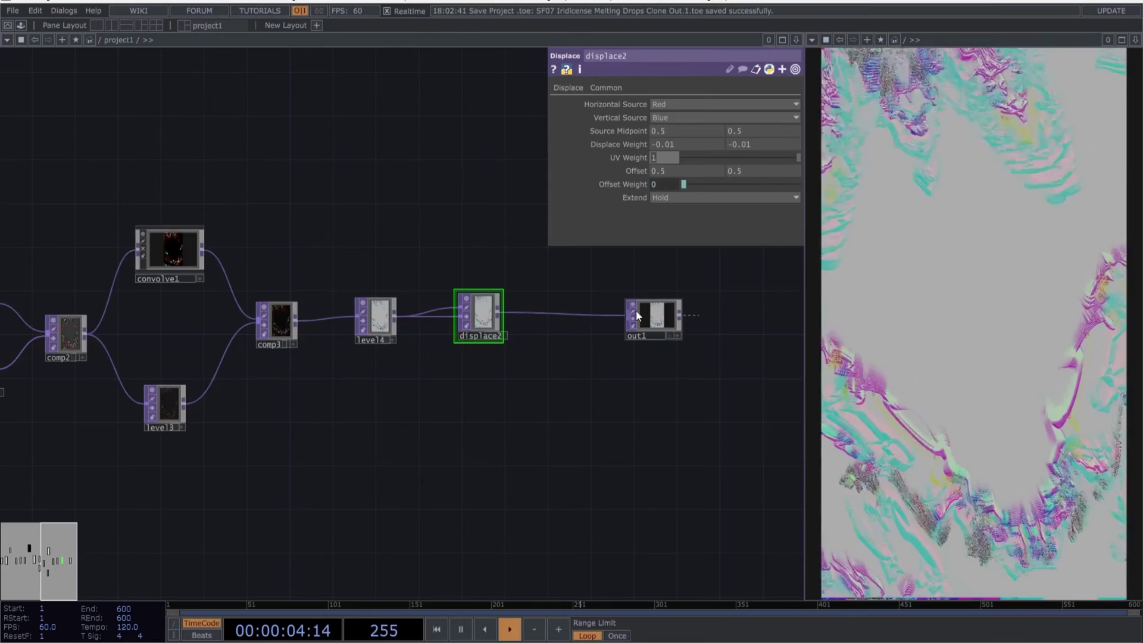
drag(637, 316, 633, 312)
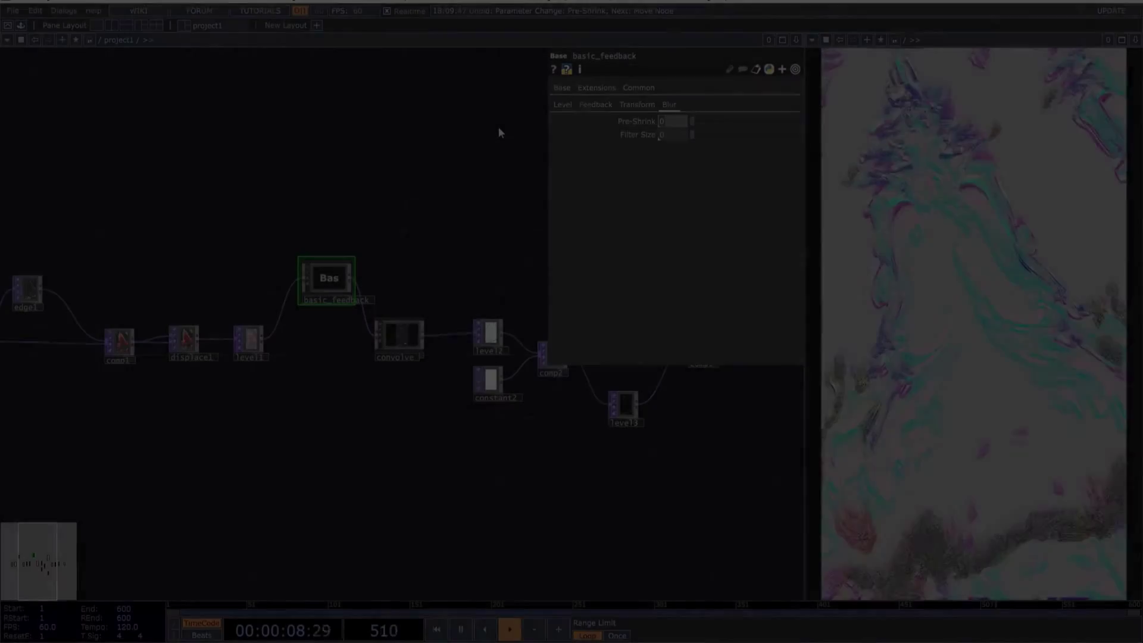
- Set the feedback blur Filter Size to 23 and place the Pseudo_Liquids_V2_0 copy below the original
text(23)
key(Tab)
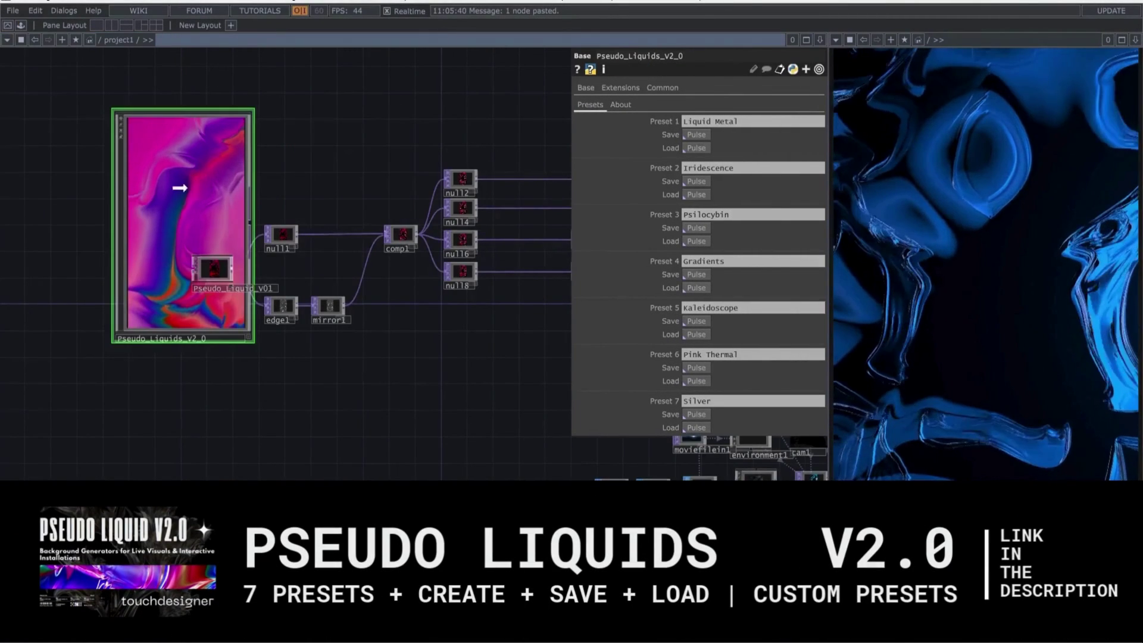
drag(180, 188, 239, 431)
click(238, 431)
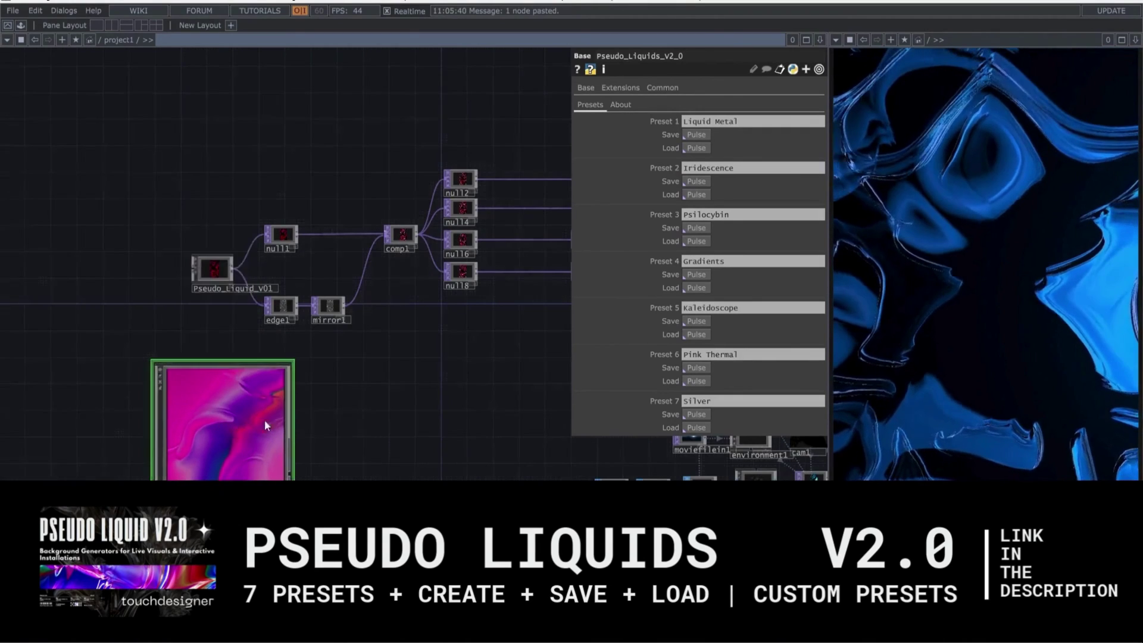
drag(378, 390, 164, 124)
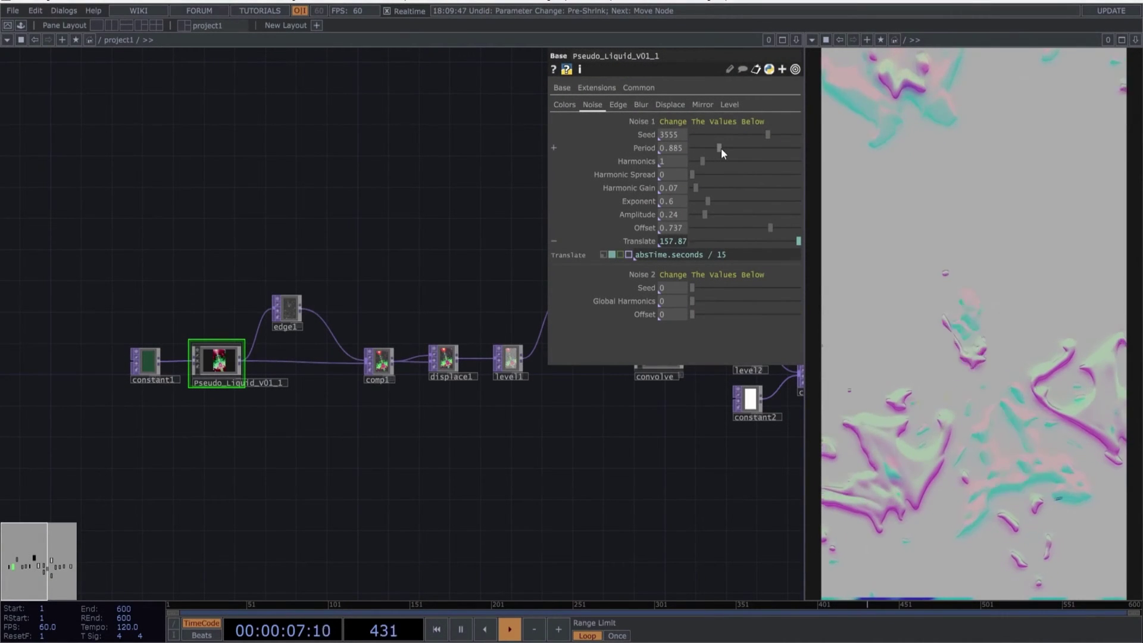
- Drag Pseudo_Liquid_V01_1's Noise Period slider down to about 0.575
mouse_move(721, 148)
mouse_down()
mouse_move(731, 146)
mouse_move(700, 147)
mouse_move(735, 148)
mouse_move(698, 149)
mouse_up()
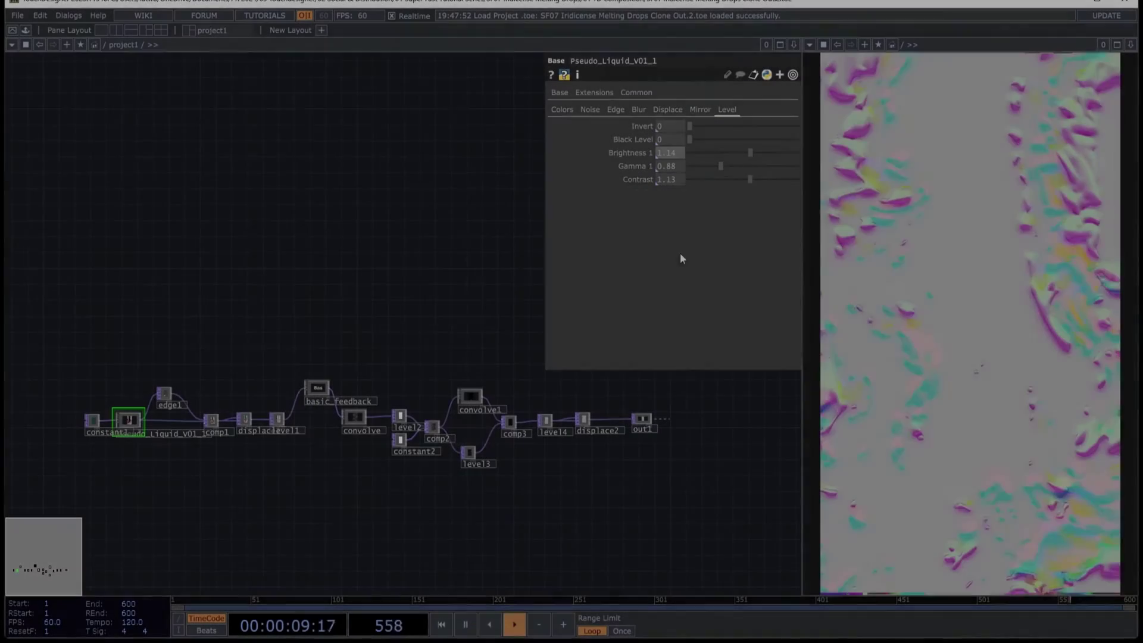
- Raise Pseudo_Liquid_V01_1's Level brightness to about 1.41 for paler iridescent drops
drag(749, 152, 784, 140)
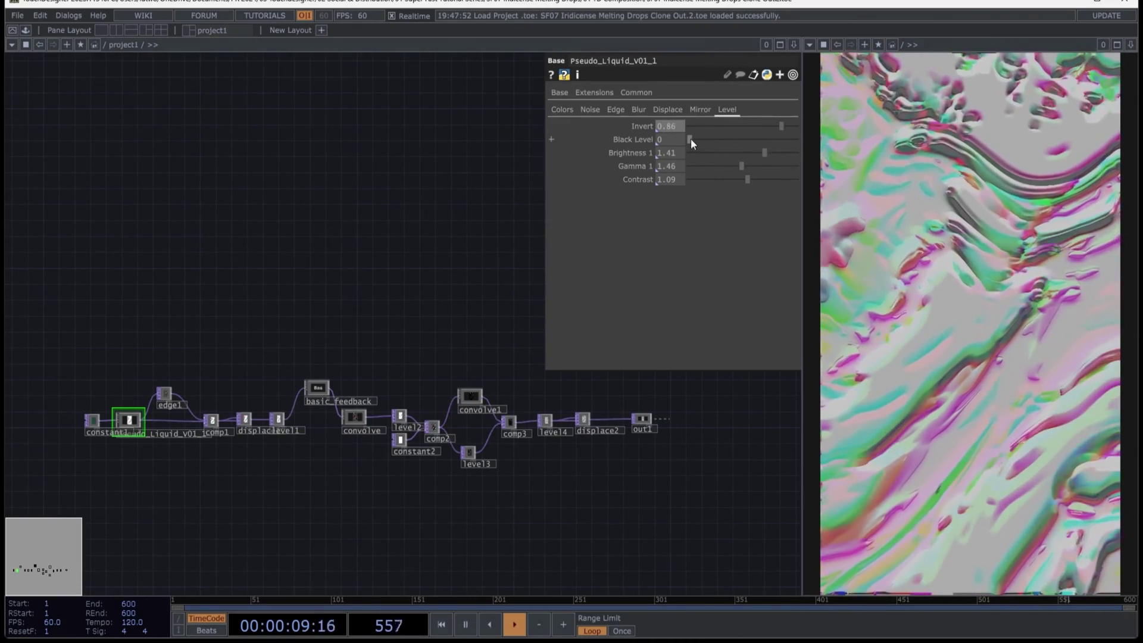